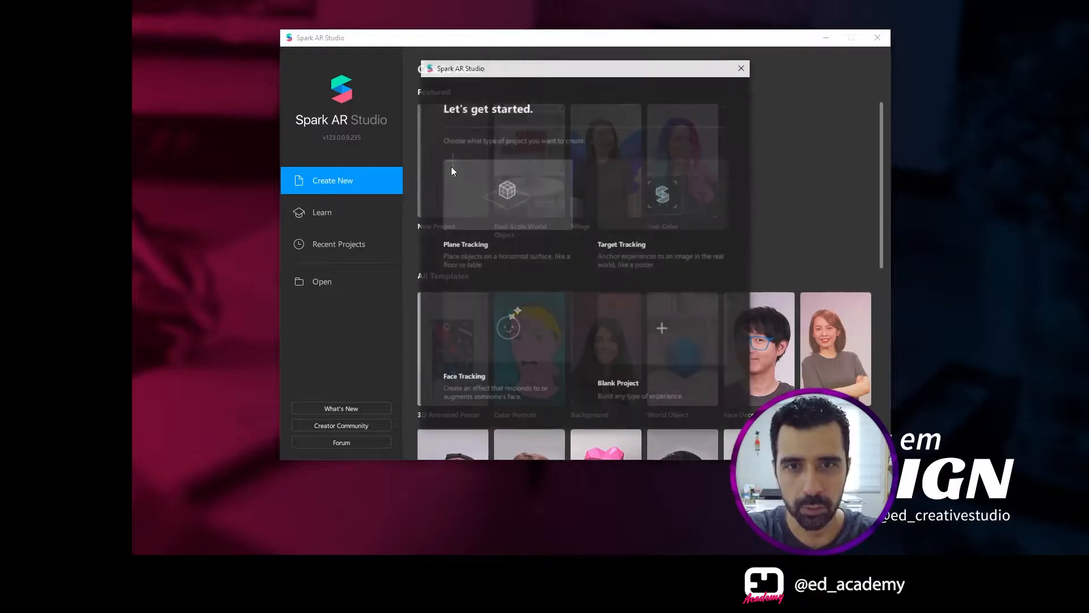
# - Create a Face Tracking project and arrange its workspace with a shorter Patch Editor and an enlarged preview at the opposite side of the viewport
pyautogui.click(520, 338)
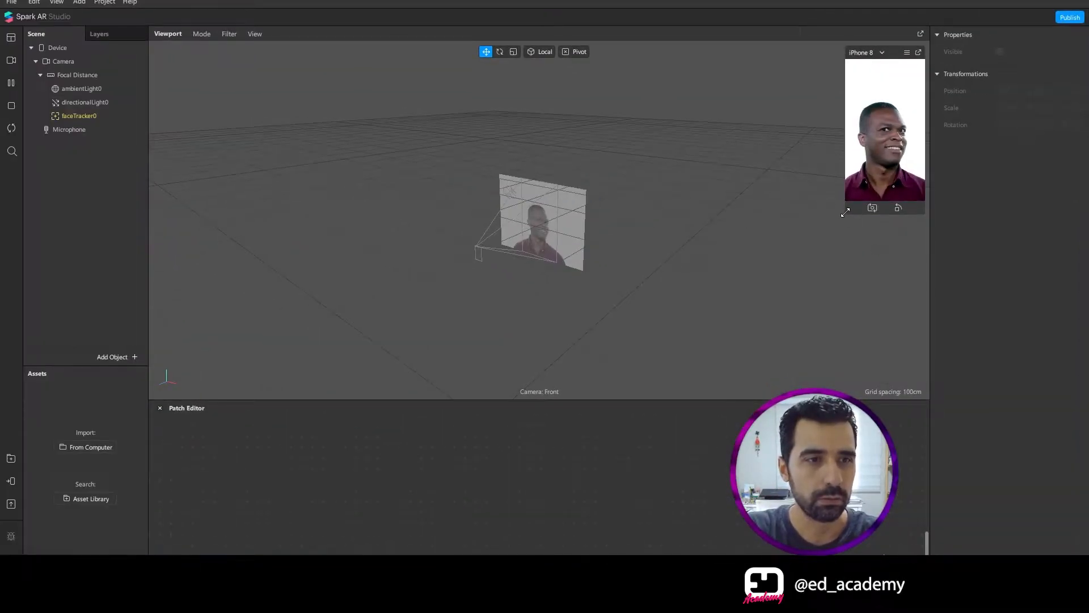
pyautogui.moveTo(845, 212); pyautogui.dragTo(734, 357)
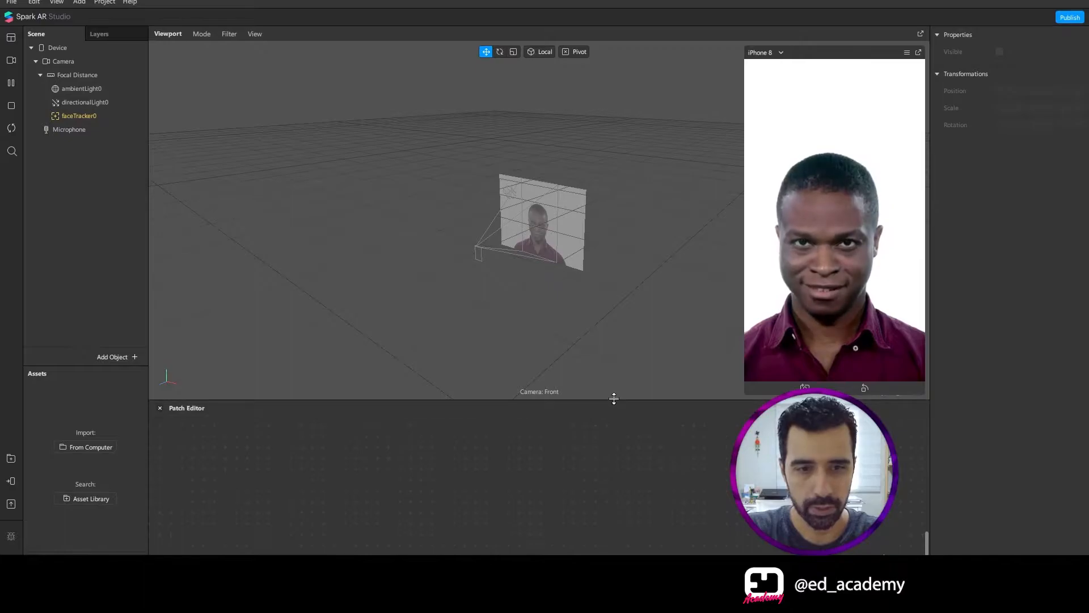
pyautogui.moveTo(613, 400); pyautogui.dragTo(610, 494)
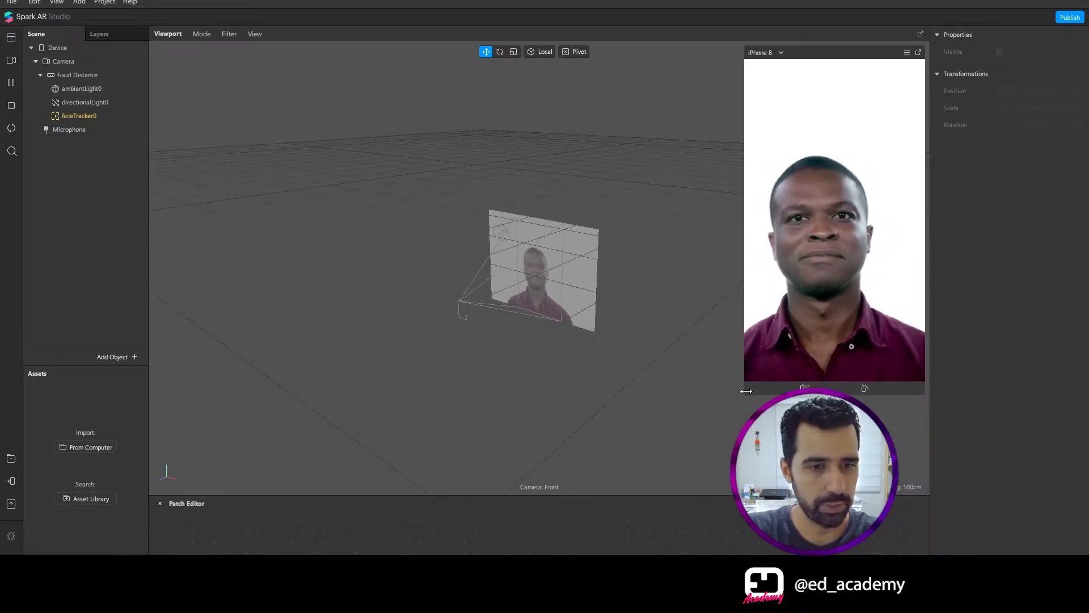
pyautogui.moveTo(744, 394); pyautogui.dragTo(732, 417)
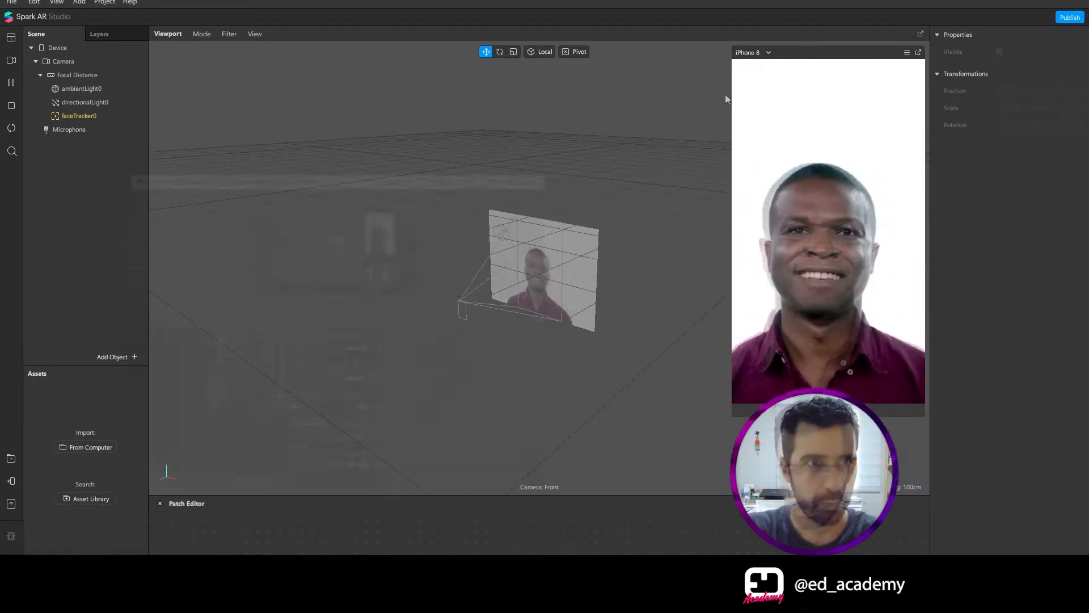
pyautogui.moveTo(822, 49); pyautogui.dragTo(242, 50)
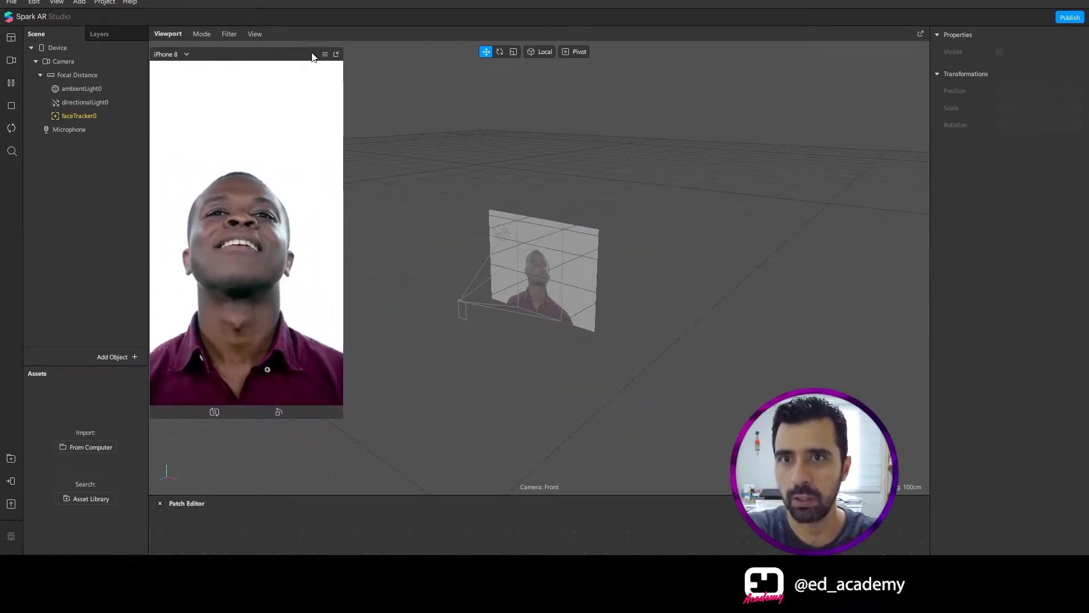
pyautogui.moveTo(293, 52)
pyautogui.mouseDown()
pyautogui.moveTo(308, 43)
pyautogui.moveTo(301, 53)
pyautogui.mouseUp()
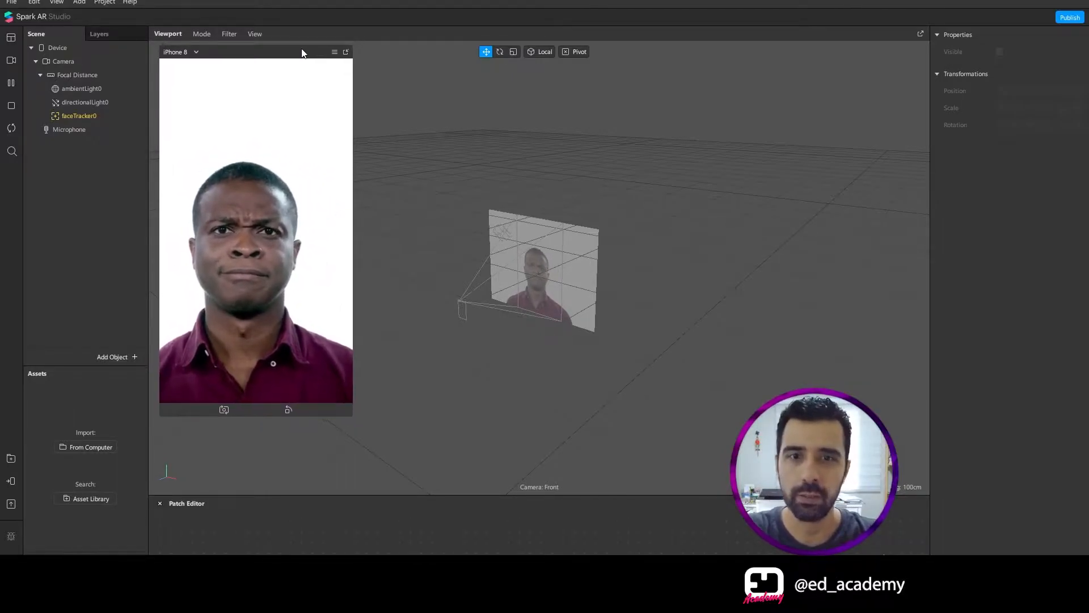
# - Examine the default 3D scene and the properties of its directional and ambient lights
pyautogui.scroll(4, 536, 335)
pyautogui.moveTo(536, 335); pyautogui.dragTo(624, 278, button='middle')
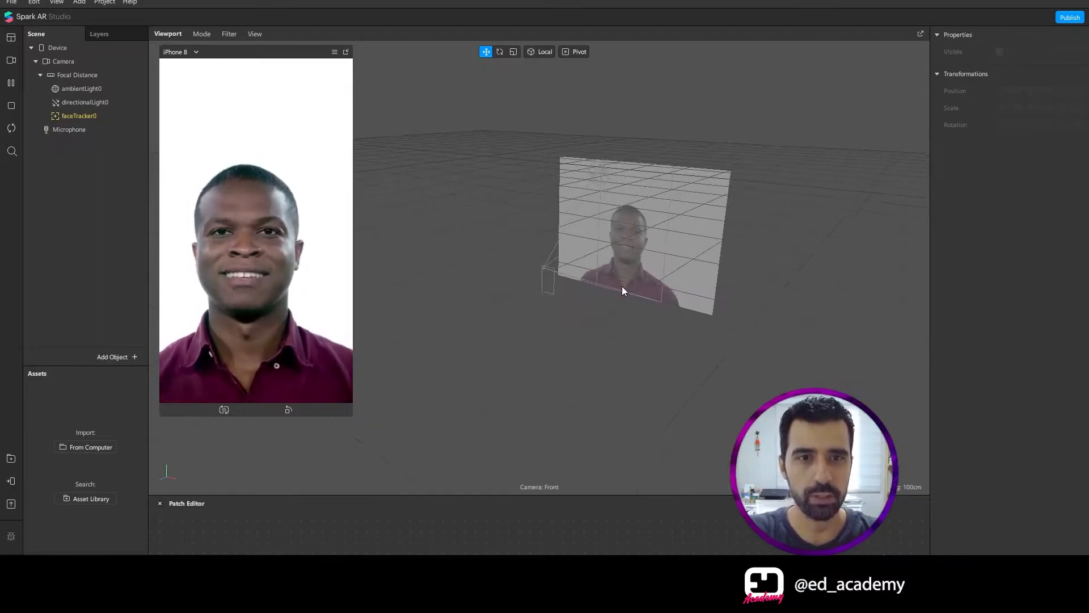
pyautogui.scroll(4, 602, 283)
pyautogui.scroll(-2, 648, 211)
pyautogui.moveTo(648, 211); pyautogui.dragTo(596, 235, button='middle')
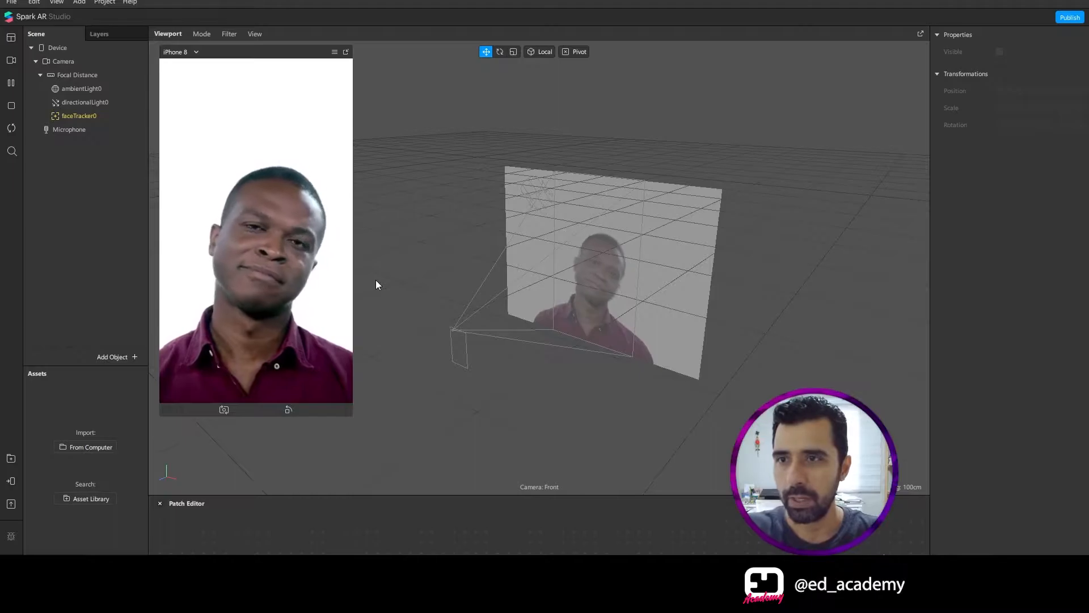
pyautogui.scroll(2, 543, 277)
pyautogui.moveTo(499, 150)
pyautogui.mouseDown(button='right')
pyautogui.moveTo(498, 139)
pyautogui.moveTo(519, 155)
pyautogui.moveTo(552, 141)
pyautogui.moveTo(626, 170)
pyautogui.moveTo(491, 166)
pyautogui.mouseUp(button='right')
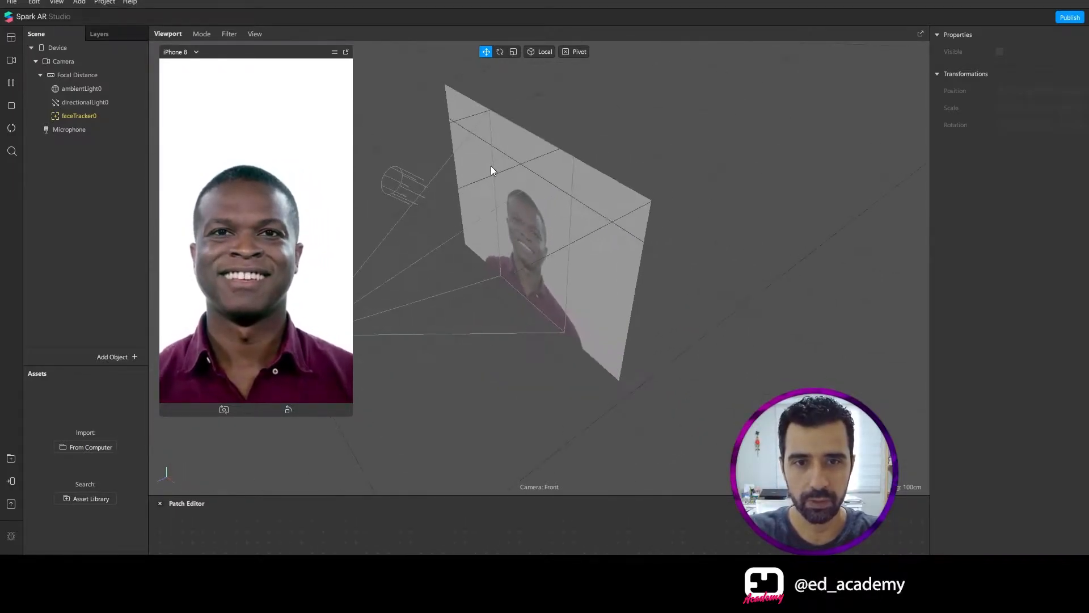
pyautogui.click(396, 185)
pyautogui.moveTo(549, 219); pyautogui.dragTo(377, 182, button='right')
pyautogui.moveTo(448, 236); pyautogui.dragTo(391, 225, button='right')
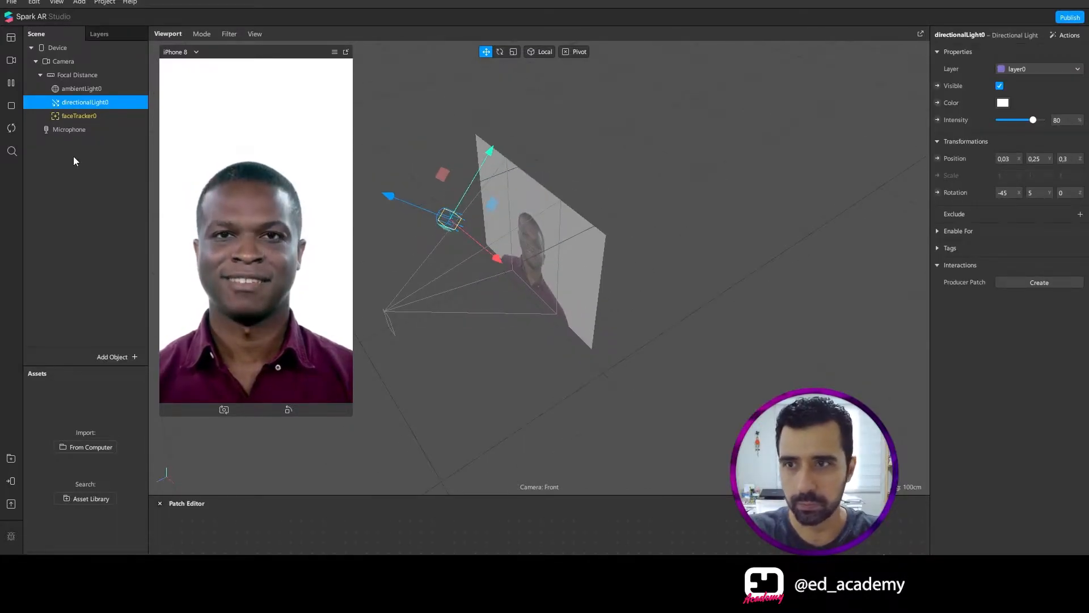
pyautogui.click(81, 90)
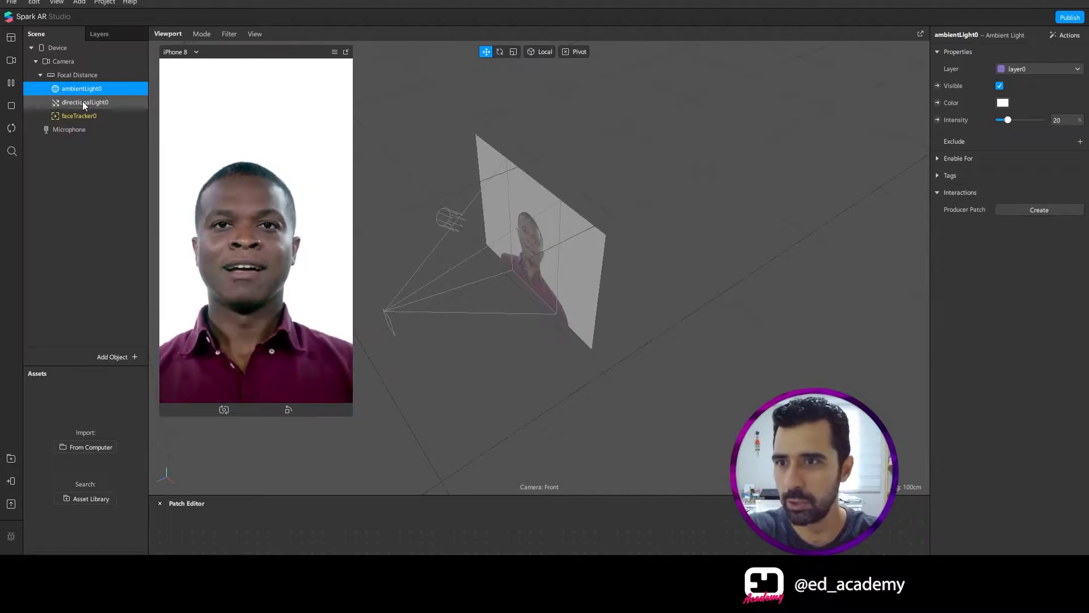
pyautogui.click(83, 101)
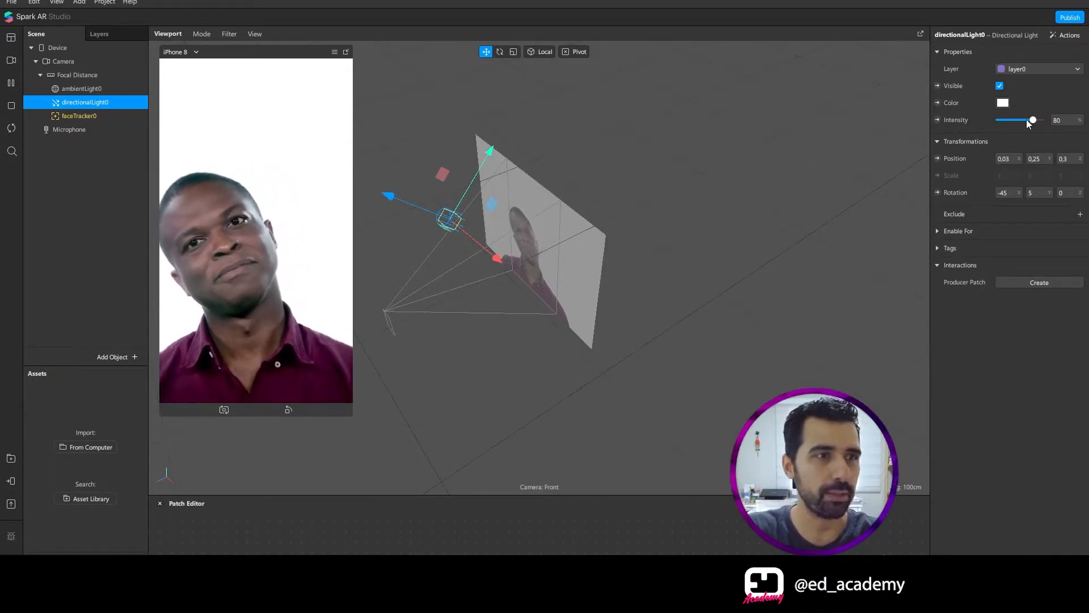
pyautogui.moveTo(695, 226); pyautogui.dragTo(681, 208)
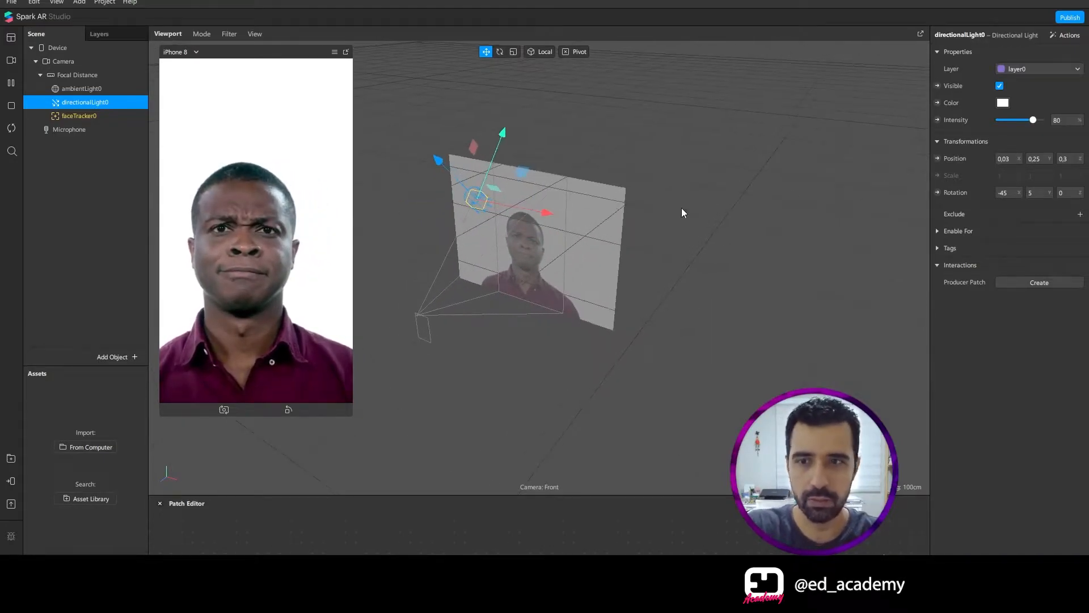
# - Add a Face Mesh to the scene and assign a new material to it
pyautogui.click(121, 361)
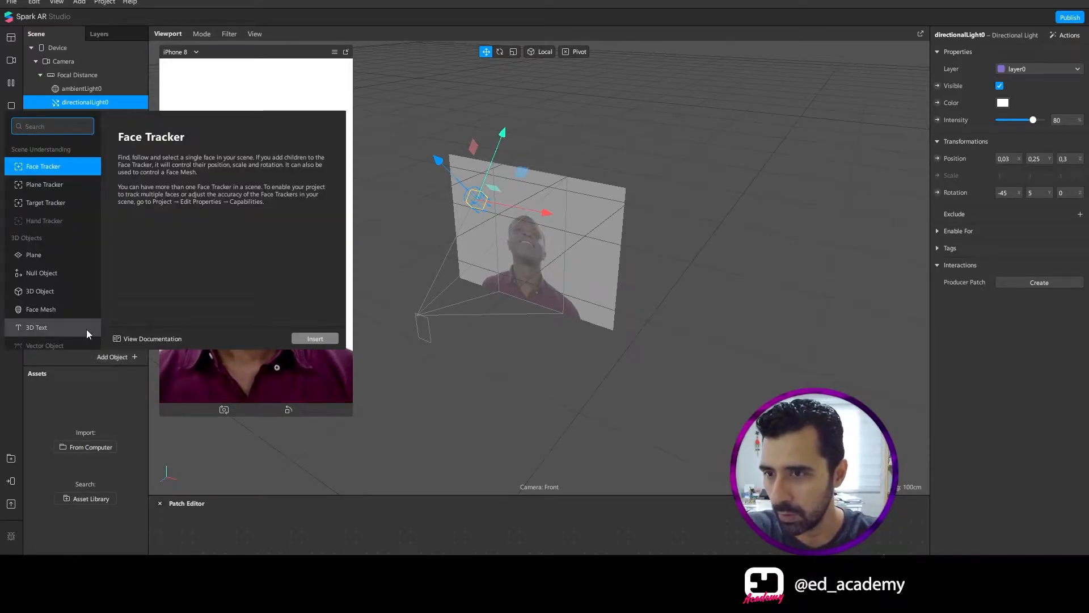
pyautogui.click(65, 310)
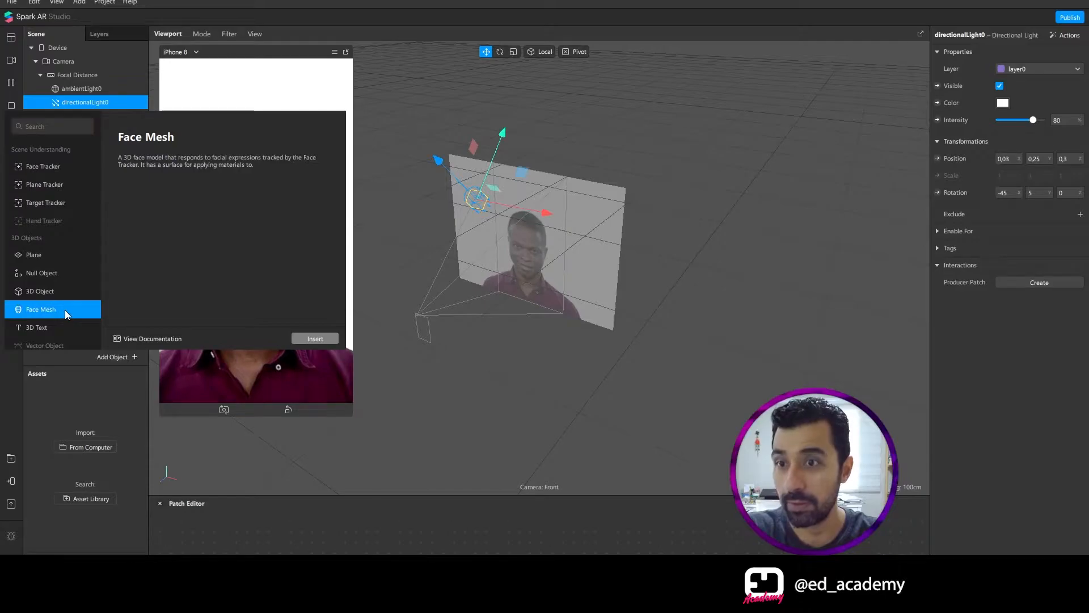
pyautogui.click(324, 337)
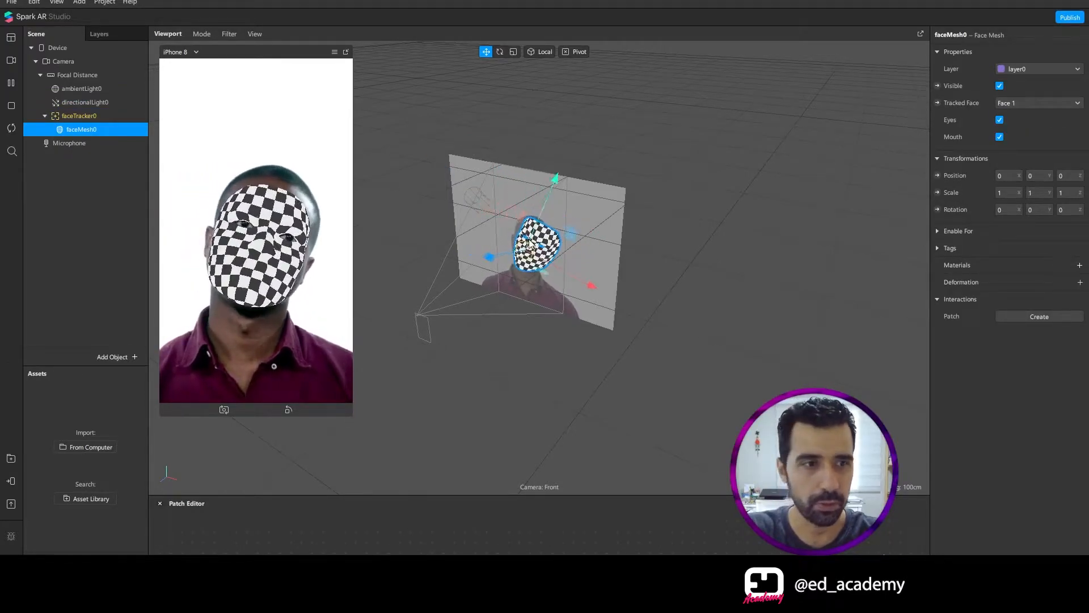
pyautogui.click(1079, 265)
pyautogui.click(989, 280)
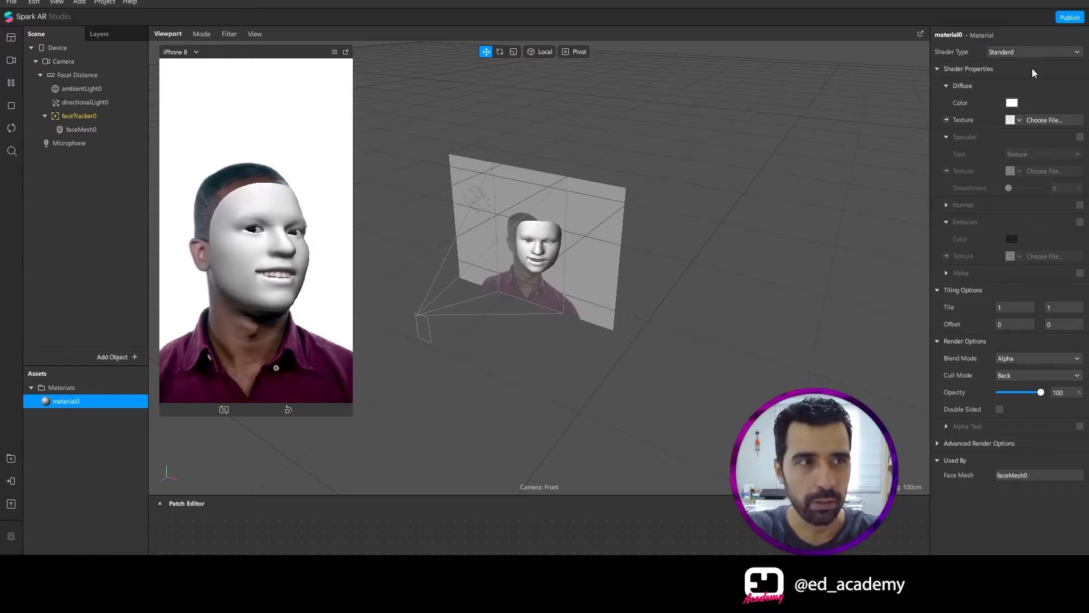
# - Change the face material's shader type to Physically-Based and set Metallic to 23% and Roughness to 39%
pyautogui.click(1013, 55)
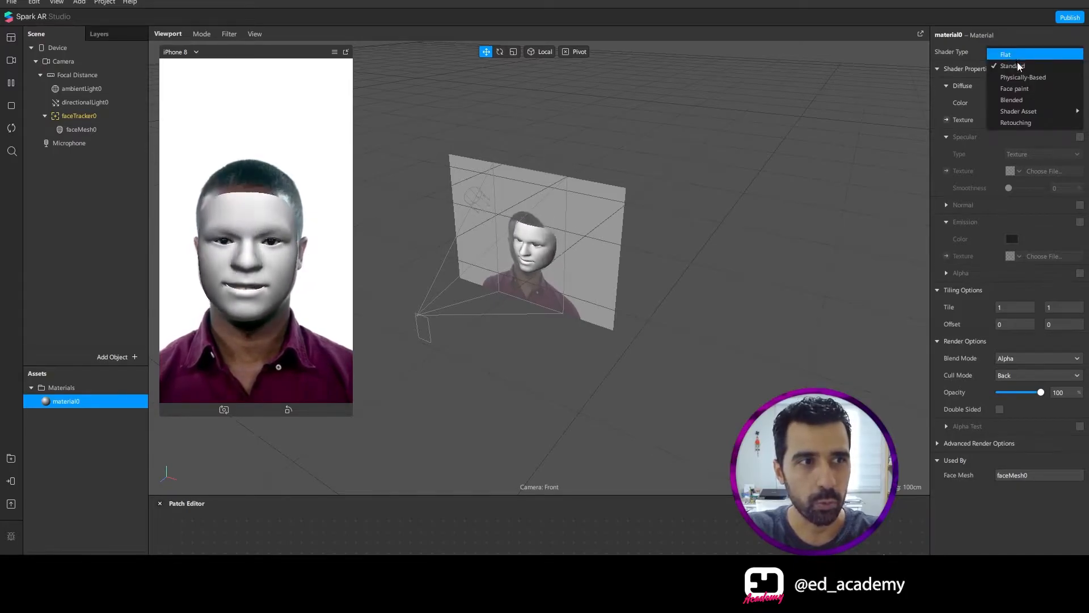
pyautogui.click(1023, 79)
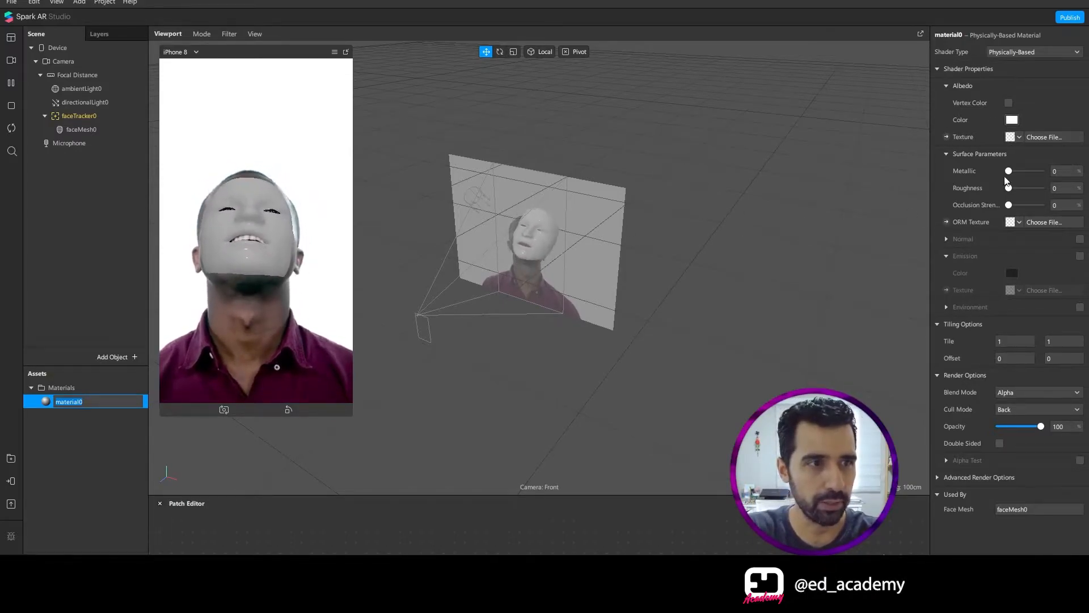
pyautogui.moveTo(1008, 171); pyautogui.dragTo(1024, 173)
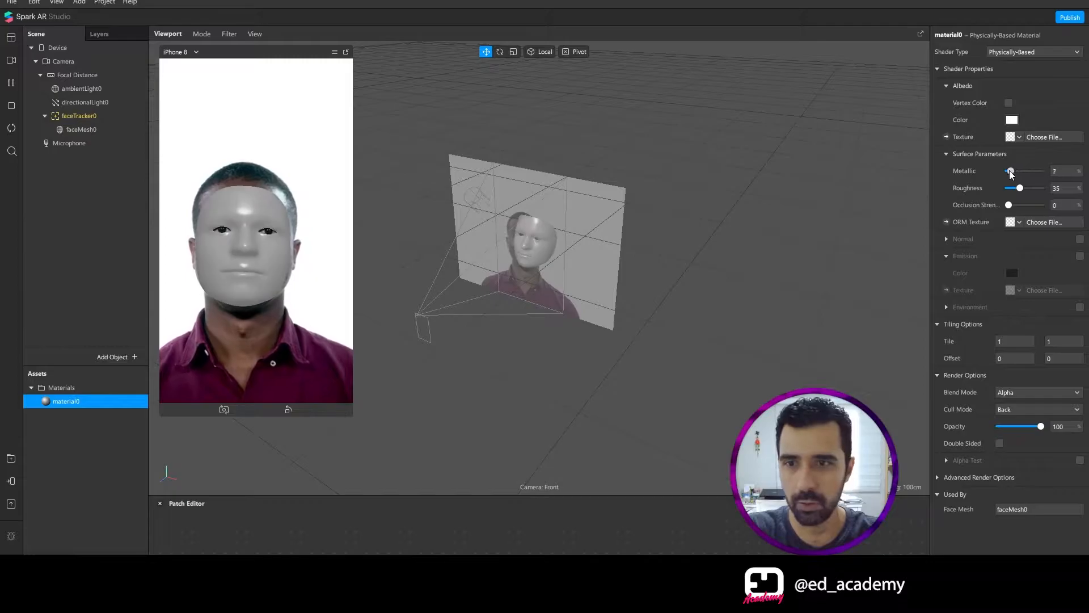
pyautogui.moveTo(1016, 188); pyautogui.dragTo(1022, 188)
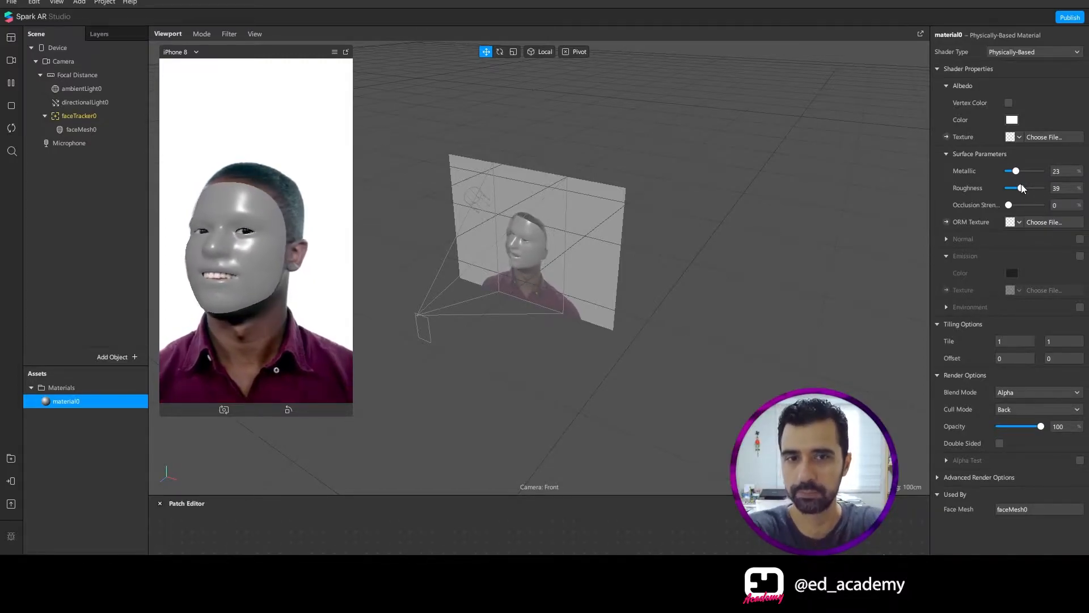
# - Set the directional light's color to yellow (#ffff00) and its intensity to 82%
pyautogui.scroll(5, 599, 213)
pyautogui.moveTo(615, 220); pyautogui.dragTo(735, 258, button='middle')
pyautogui.scroll(2, 636, 255)
pyautogui.moveTo(666, 283); pyautogui.dragTo(607, 272, button='right')
pyautogui.scroll(-4, 601, 239)
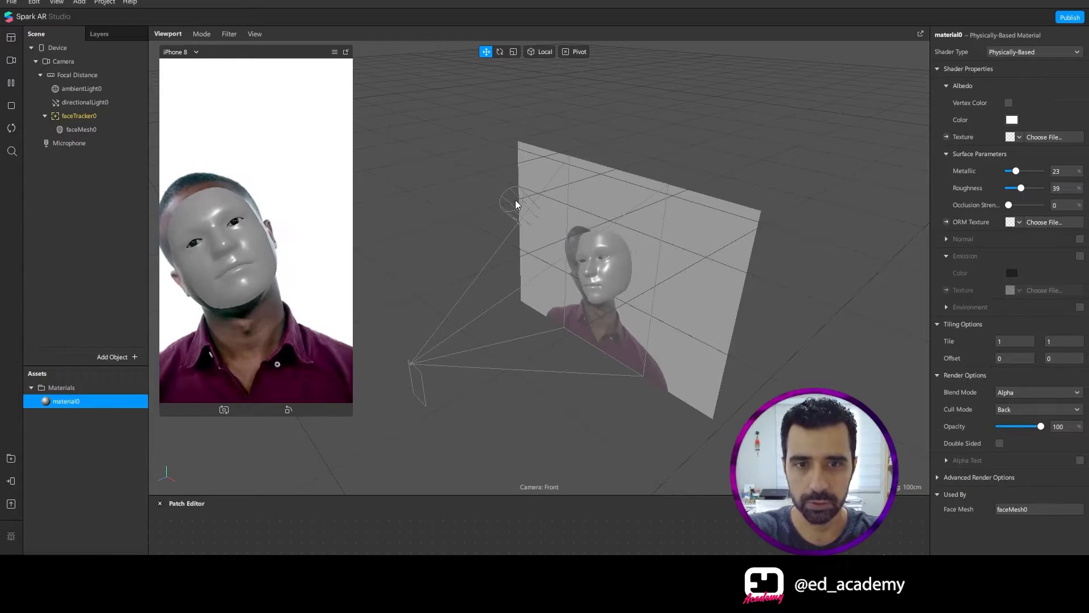
pyautogui.click(515, 200)
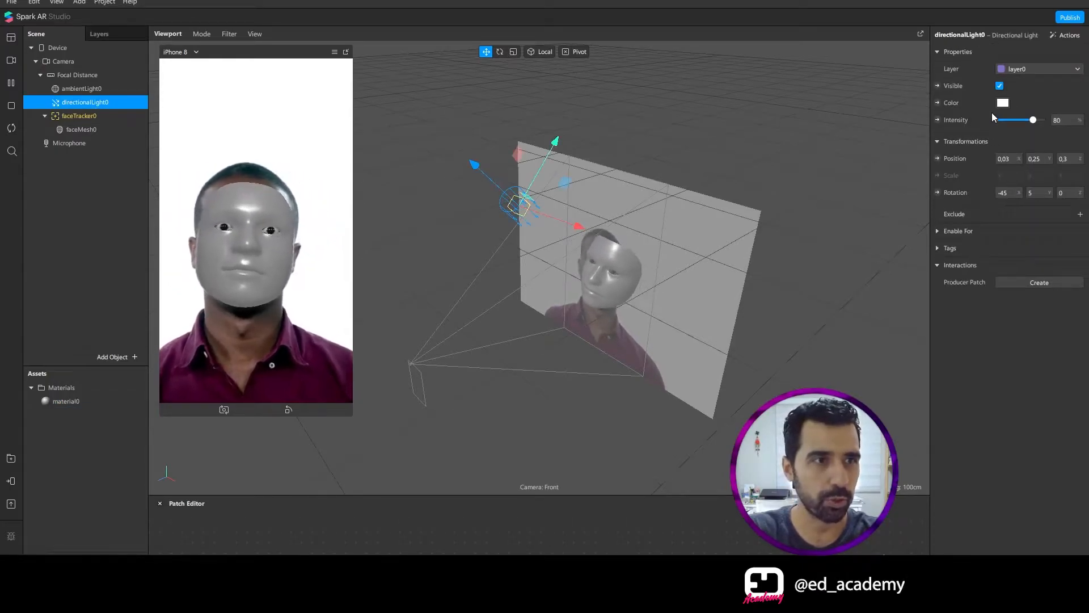
pyautogui.click(1003, 102)
pyautogui.moveTo(648, 153); pyautogui.dragTo(896, 230)
pyautogui.click(903, 236)
pyautogui.click(768, 248)
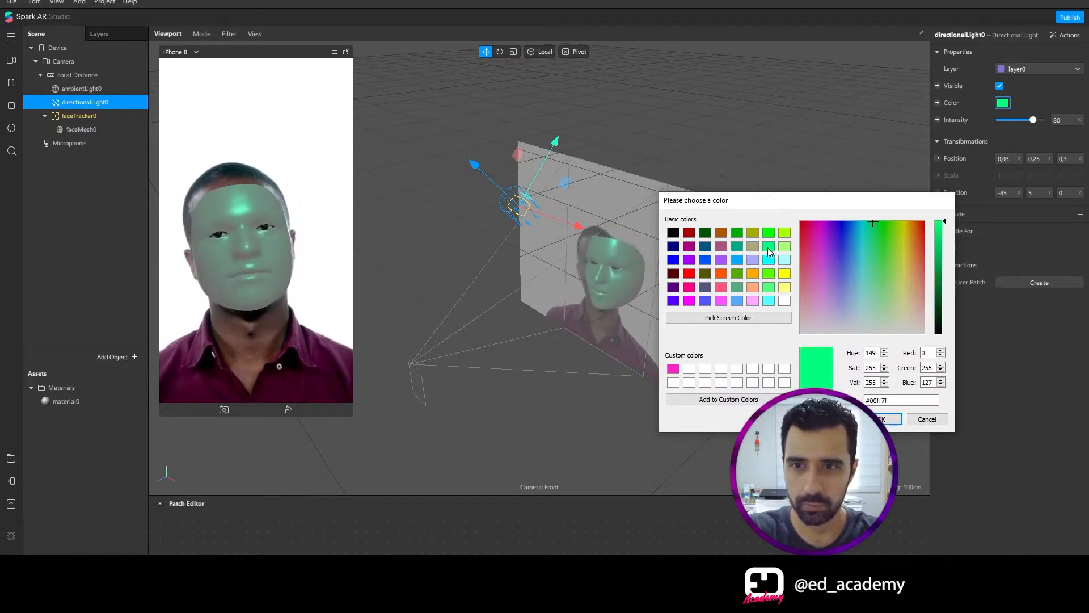
pyautogui.click(784, 273)
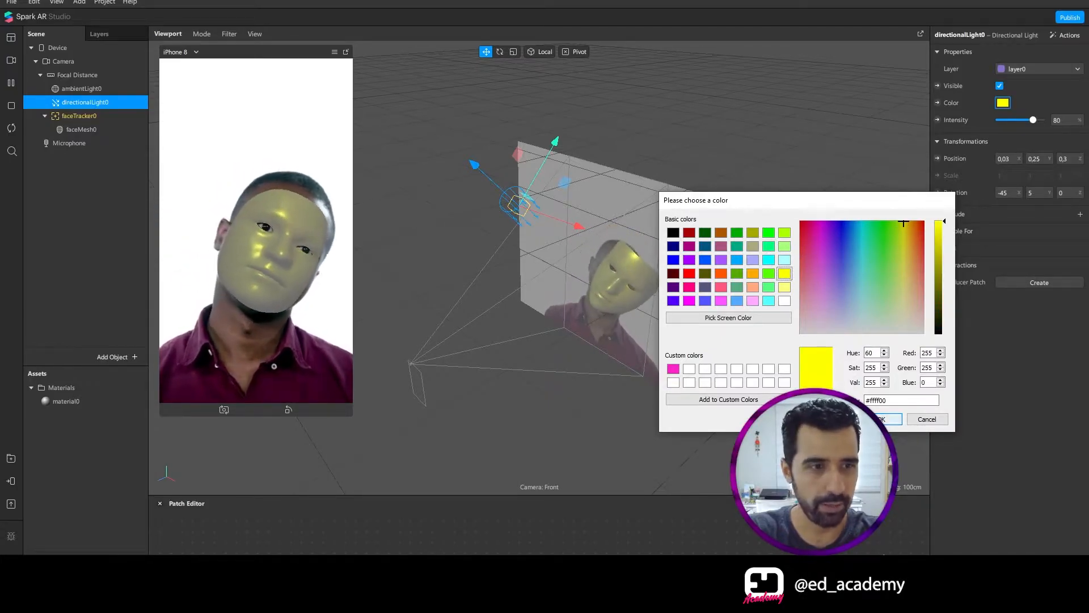
pyautogui.press('Return')
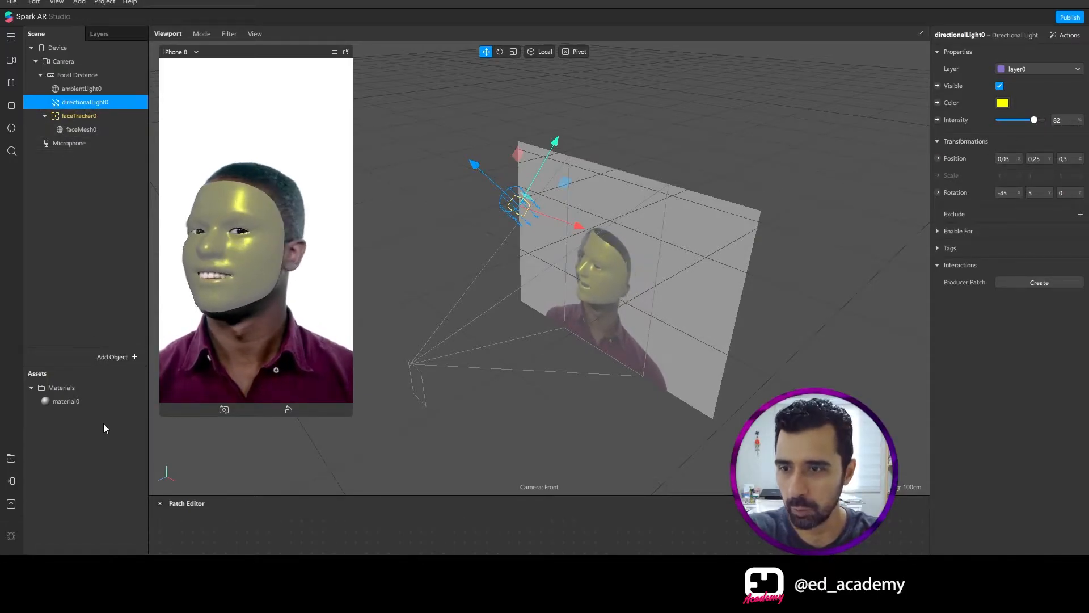
# - Adjust the face material's surface to 51% Metallic and 32% Roughness
pyautogui.click(66, 401)
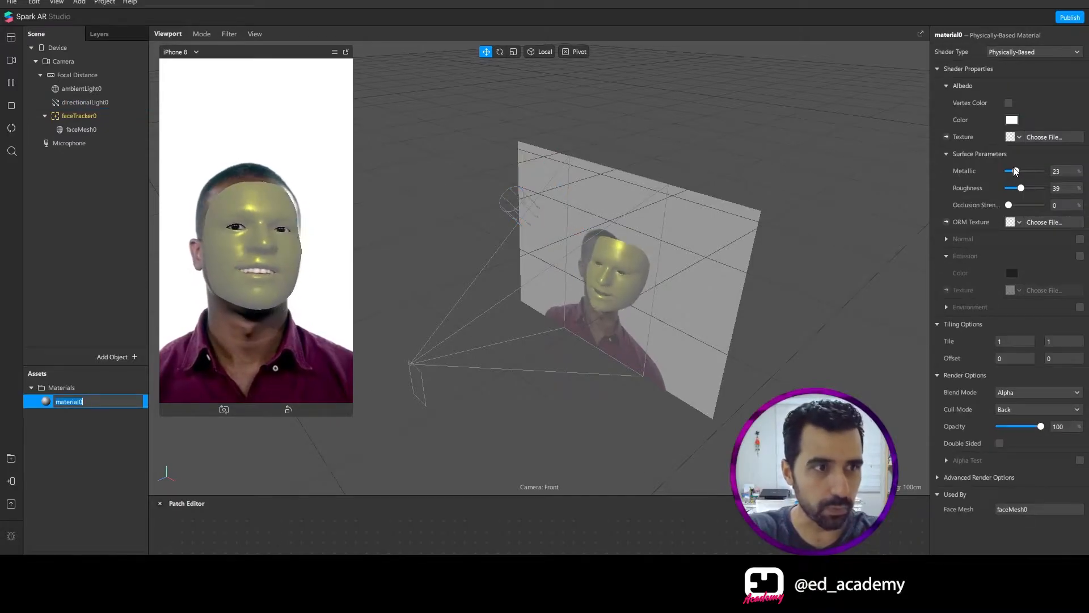
pyautogui.moveTo(1019, 171); pyautogui.dragTo(1019, 188)
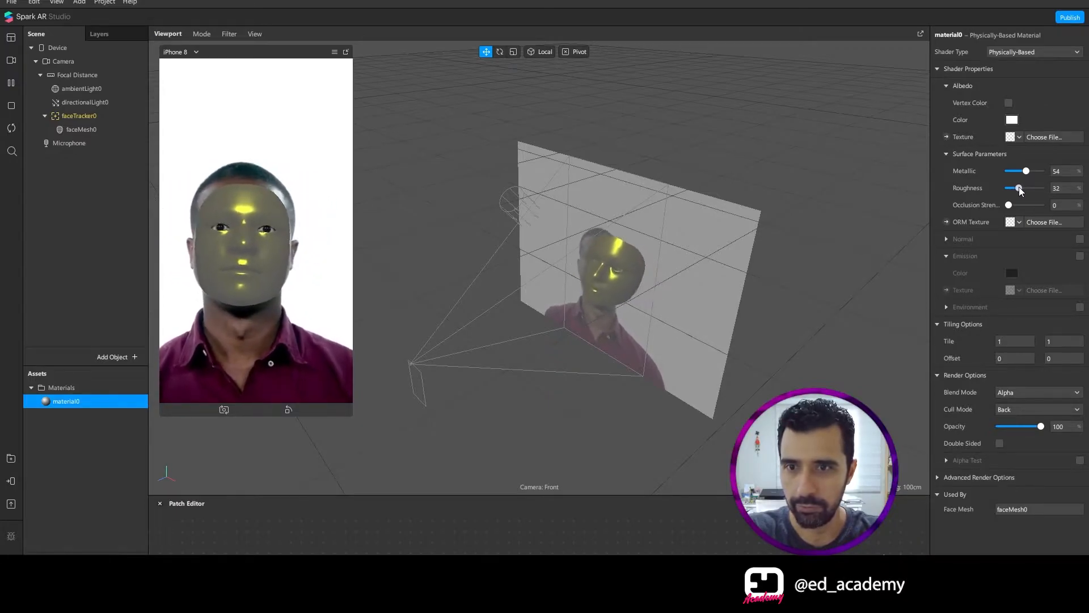
pyautogui.moveTo(1026, 171); pyautogui.dragTo(1029, 172)
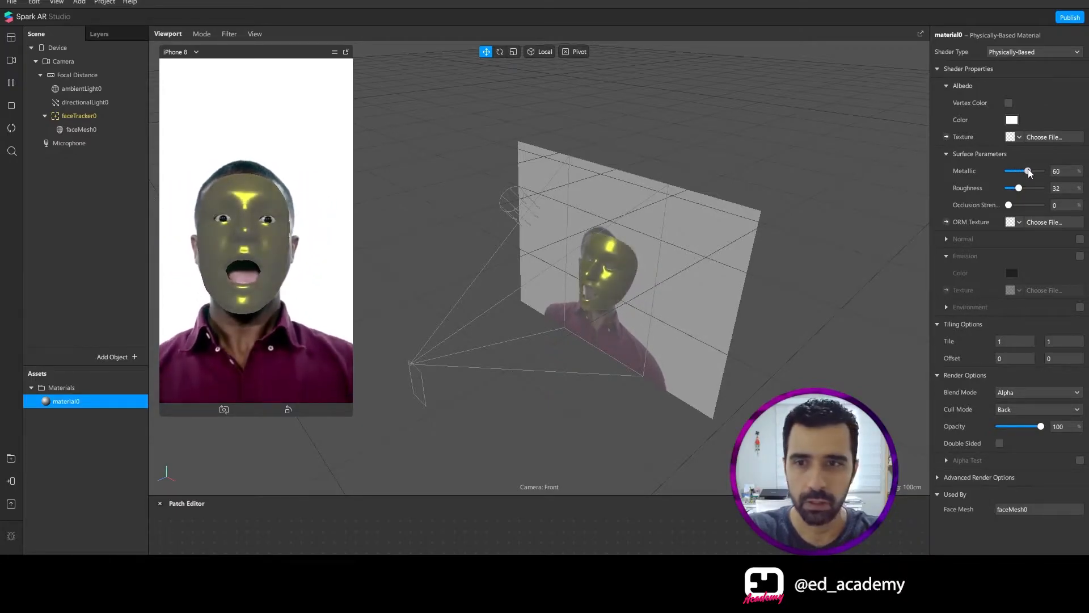
# - Move the directional light to one side of the face, at X about -0.17, and rotate it to about -48.8, -20.6, 26.9
pyautogui.moveTo(426, 188); pyautogui.dragTo(479, 170)
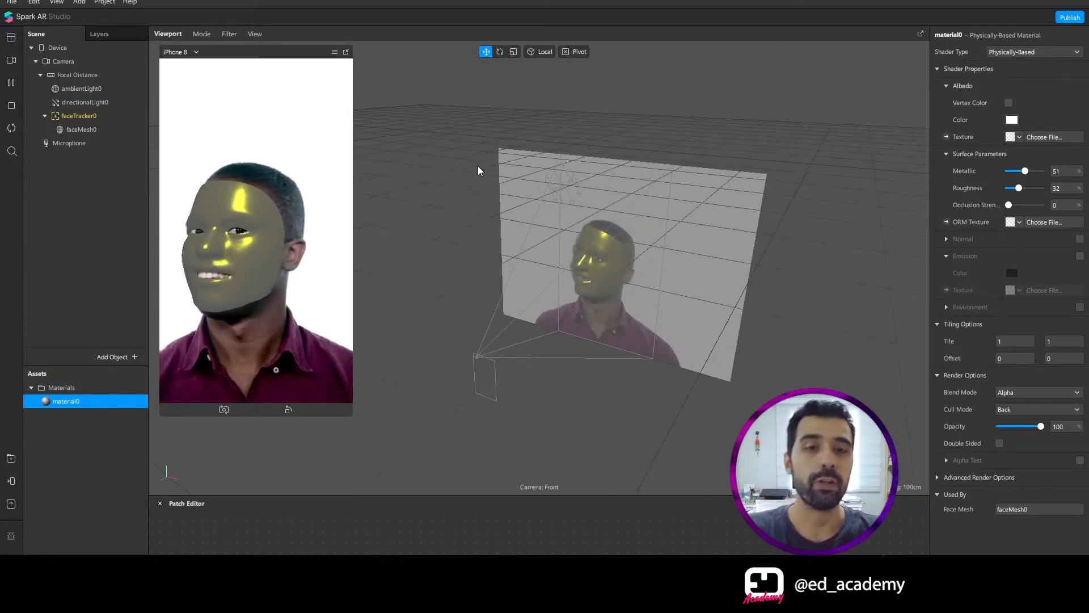
pyautogui.click(622, 257)
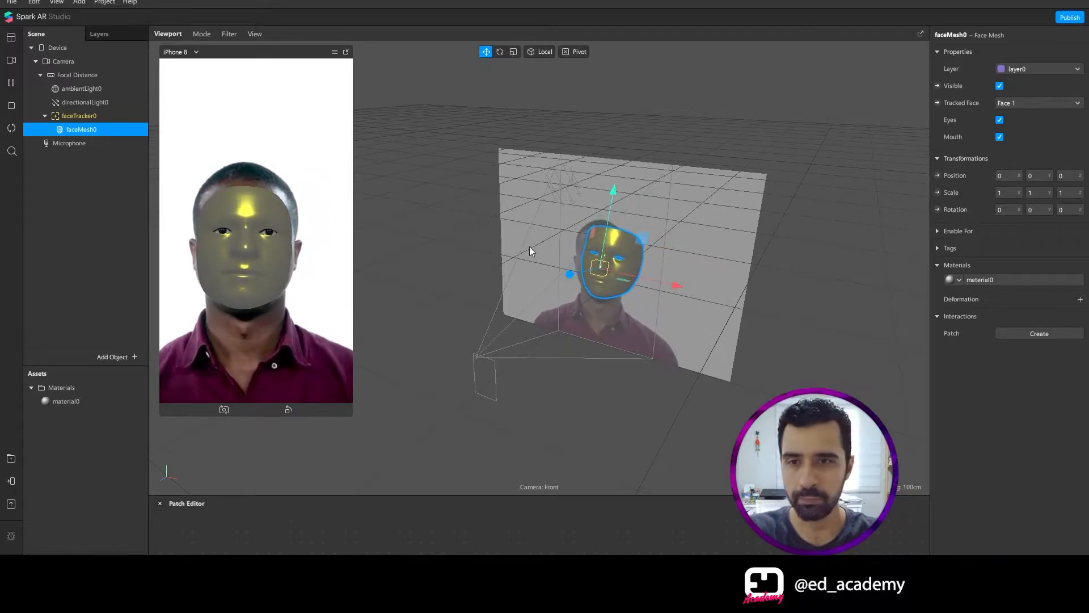
pyautogui.moveTo(477, 240); pyautogui.dragTo(565, 242)
pyautogui.click(85, 102)
pyautogui.moveTo(488, 266); pyautogui.dragTo(444, 263)
pyautogui.click(500, 51)
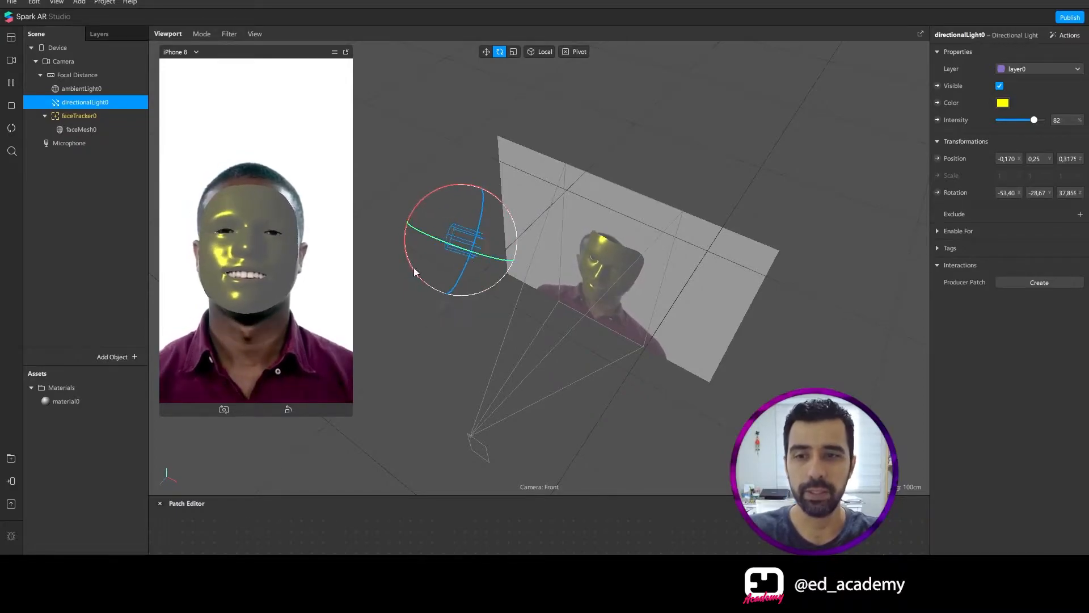
pyautogui.moveTo(446, 313); pyautogui.dragTo(508, 306, button='right')
pyautogui.moveTo(533, 224); pyautogui.dragTo(550, 224)
pyautogui.moveTo(703, 217); pyautogui.dragTo(648, 209, button='right')
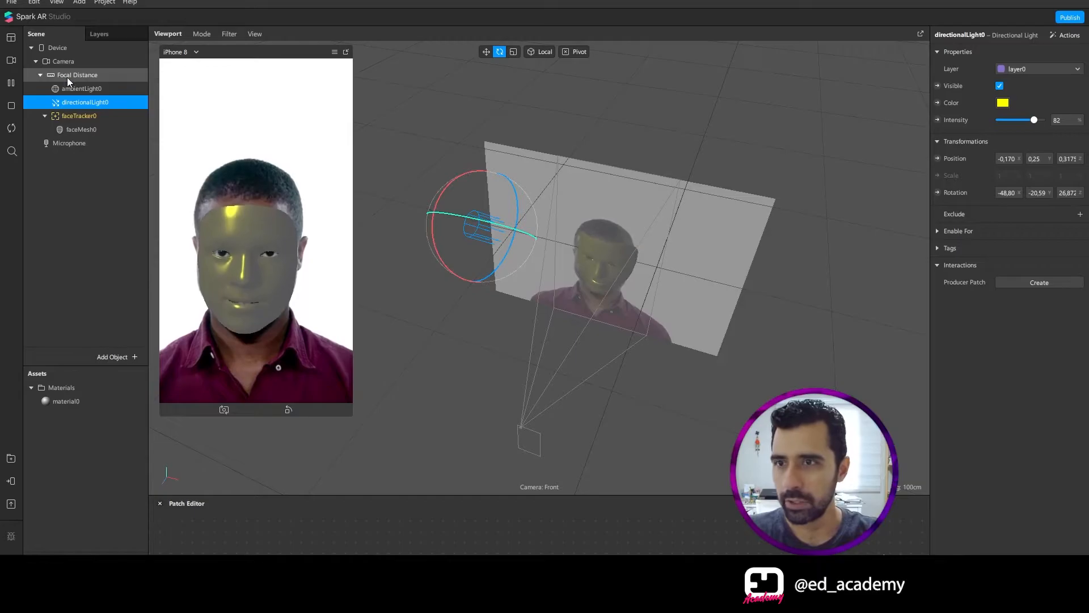
# - Set the ambient light's color to red (#ff0000) and hide the directional light
pyautogui.click(85, 89)
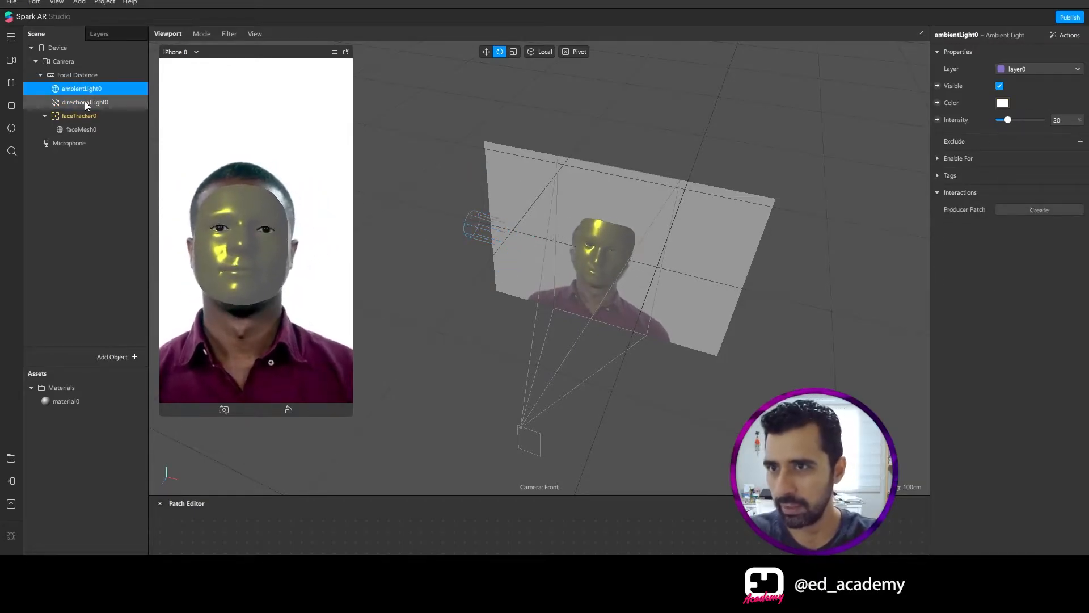
pyautogui.click(85, 102)
pyautogui.click(86, 90)
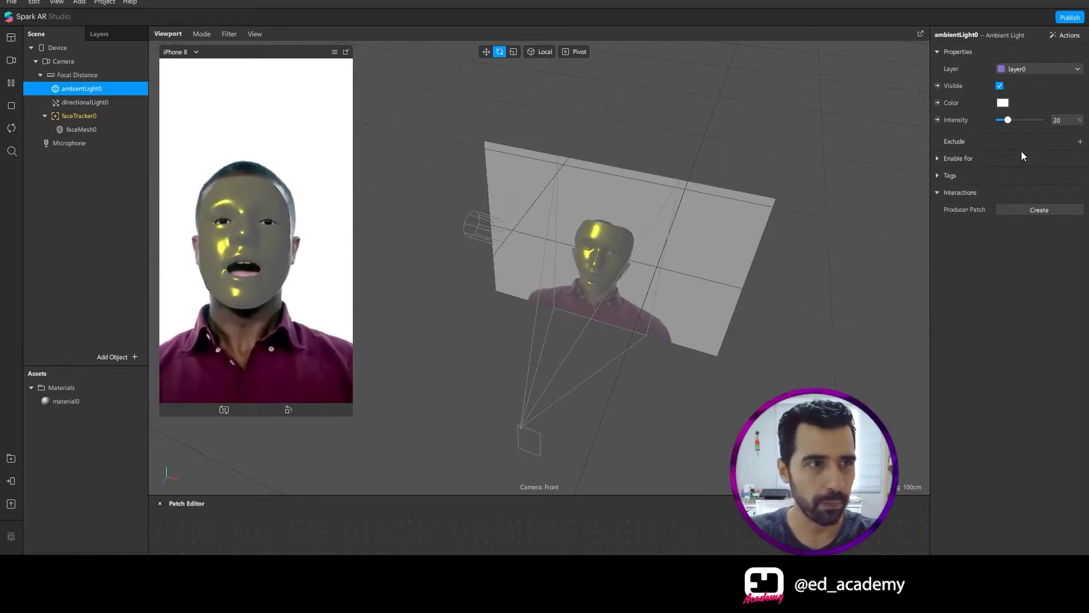
pyautogui.click(1003, 103)
pyautogui.moveTo(628, 211); pyautogui.dragTo(668, 171)
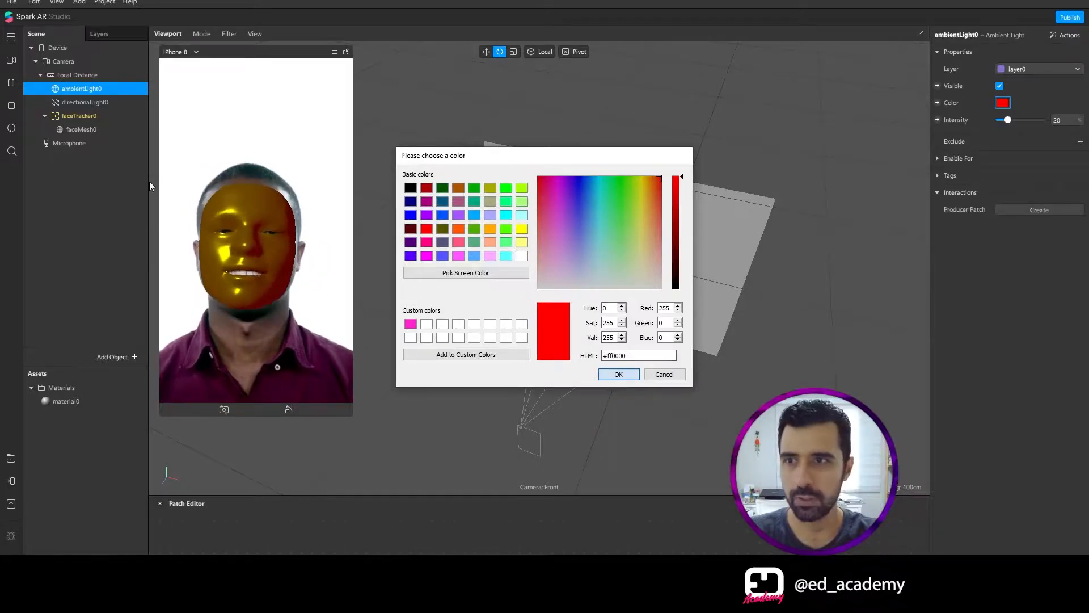
pyautogui.click(646, 375)
pyautogui.click(122, 102)
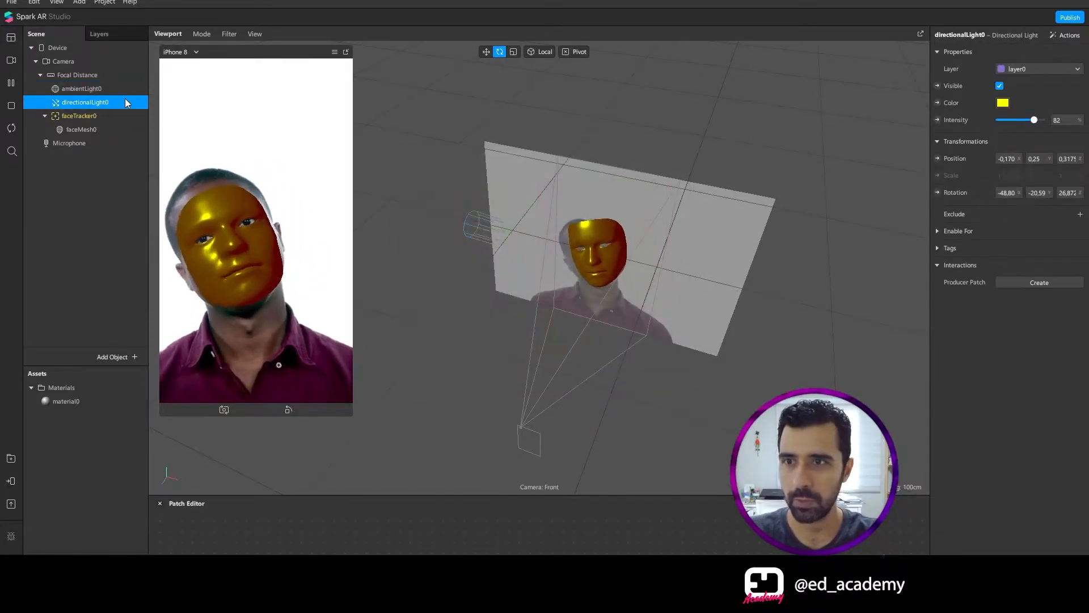
pyautogui.click(1000, 86)
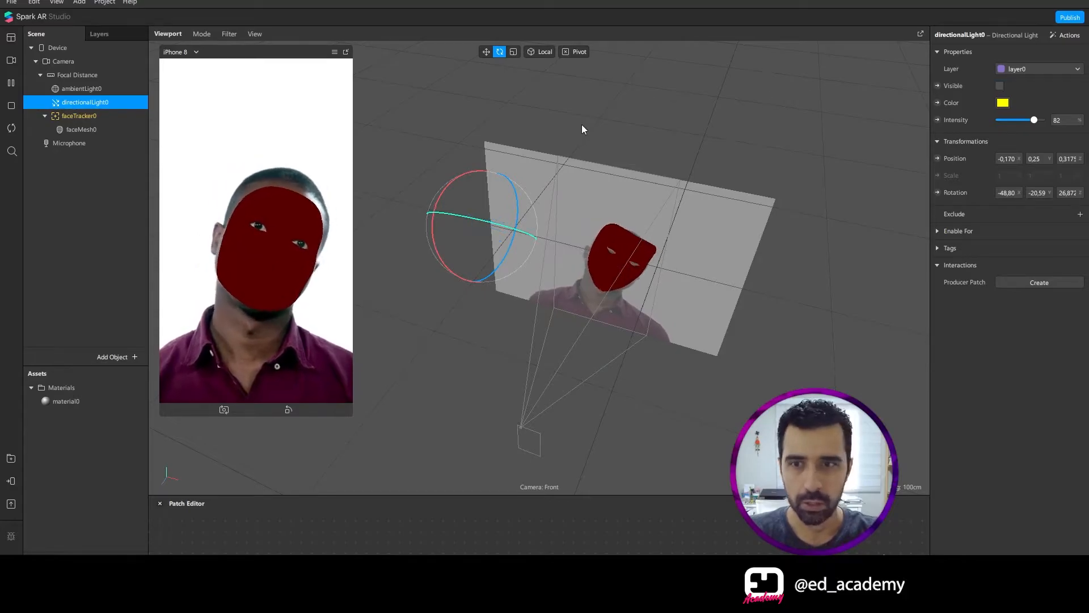
# - Set the ambient light's color back to white (#ffffff) and make the directional light visible again
pyautogui.click(84, 88)
pyautogui.click(1002, 103)
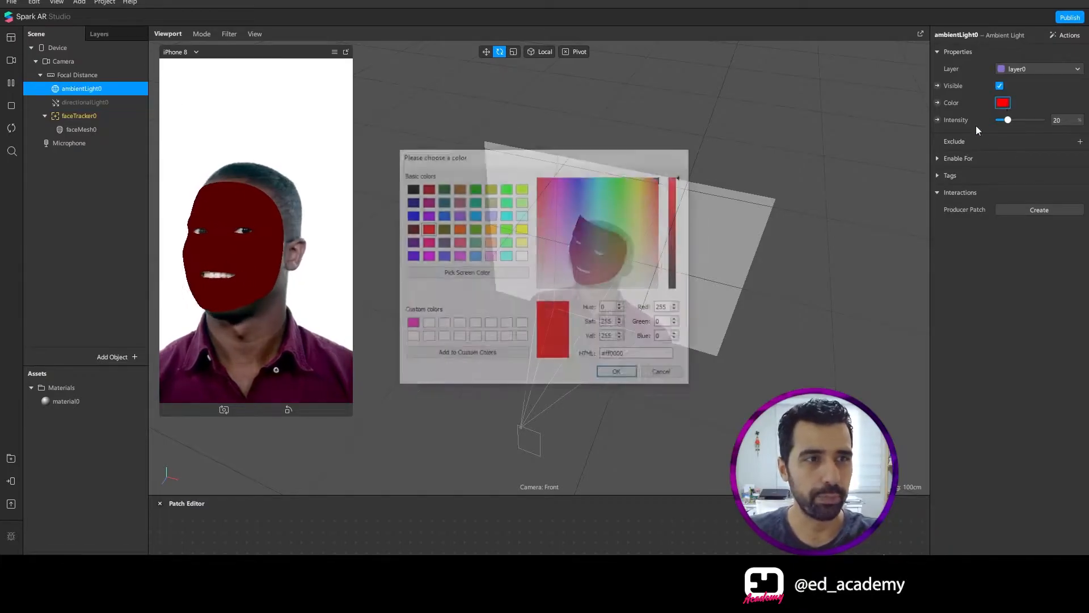
pyautogui.click(506, 324)
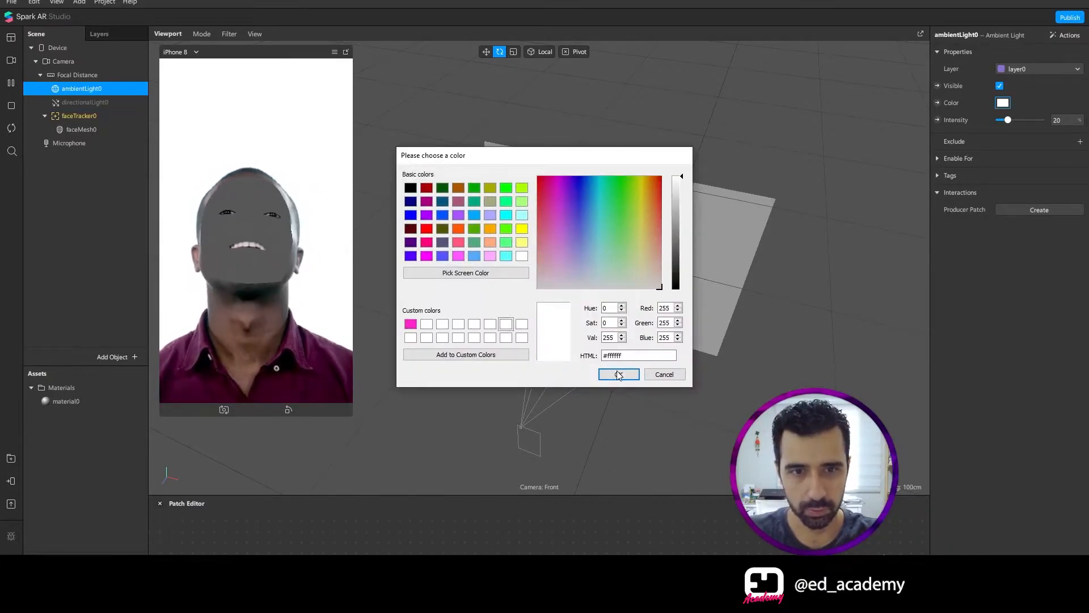
pyautogui.click(618, 374)
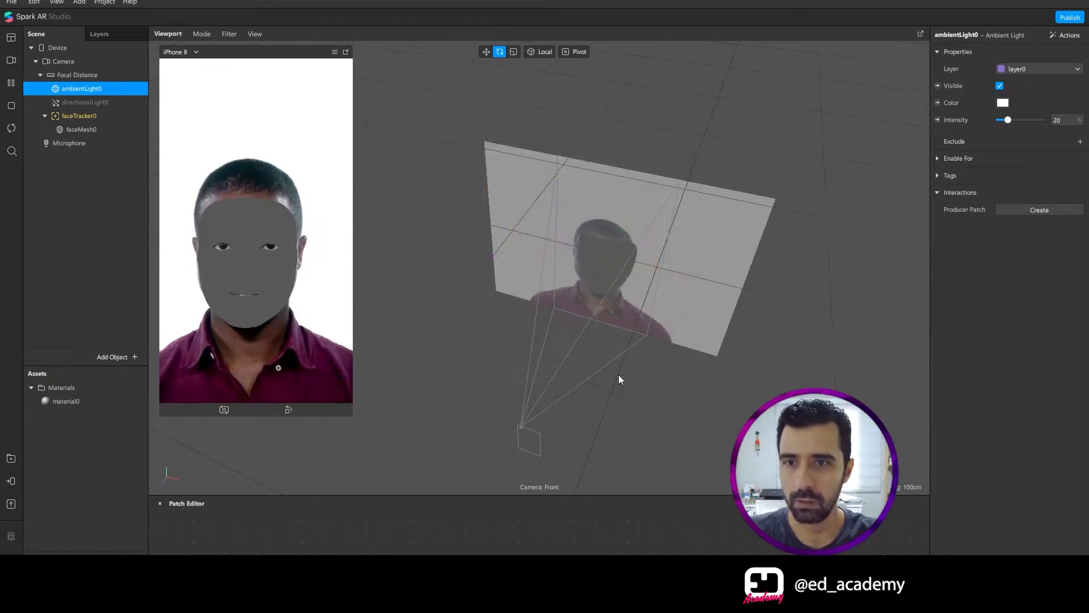
pyautogui.click(100, 102)
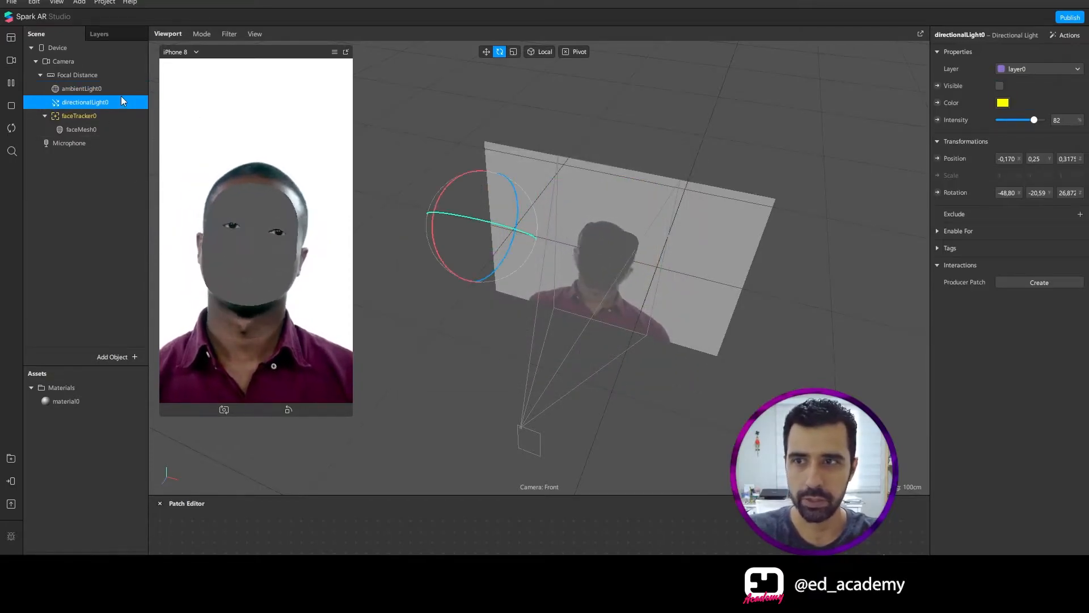
pyautogui.click(1000, 86)
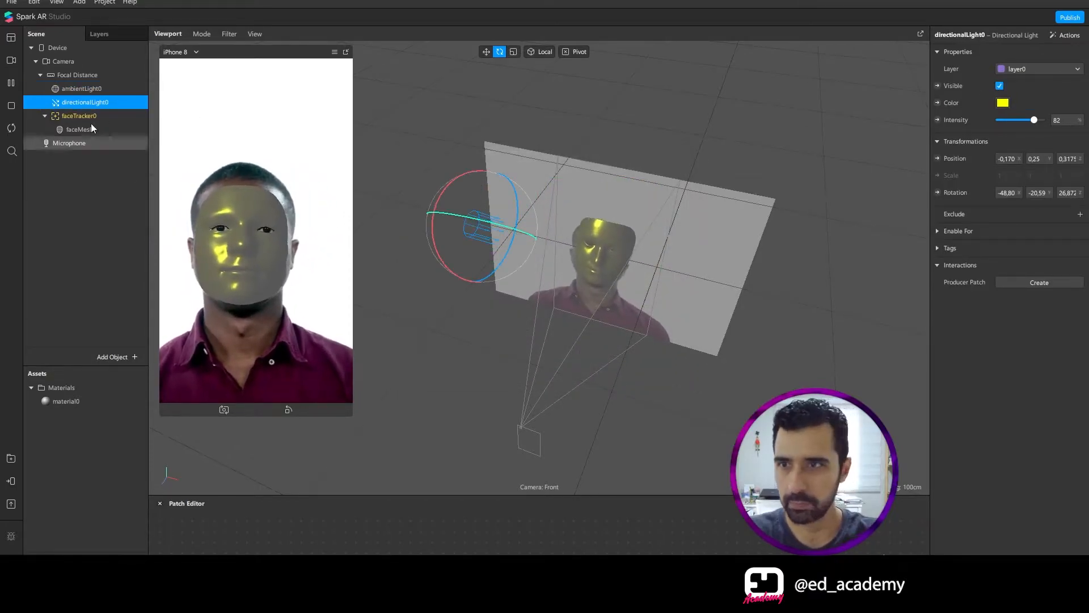
# - Set the face material's Metallic to 19% and Roughness to 19%
pyautogui.click(83, 89)
pyautogui.click(84, 128)
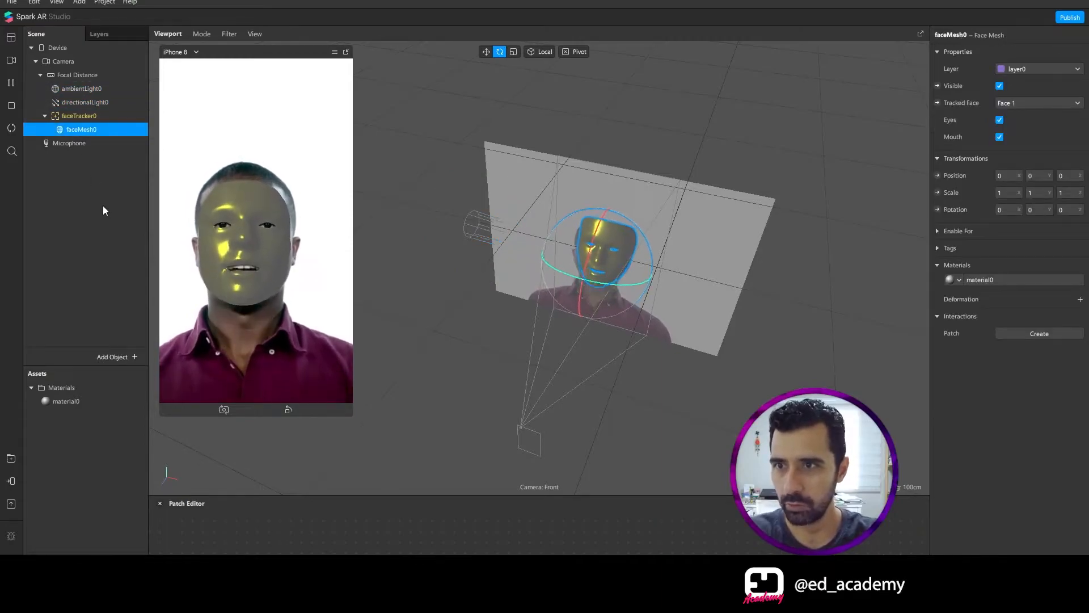
pyautogui.doubleClick(74, 401)
pyautogui.moveTo(1025, 171)
pyautogui.mouseDown()
pyautogui.moveTo(1015, 171)
pyautogui.moveTo(1021, 191)
pyautogui.moveTo(1016, 183)
pyautogui.mouseUp()
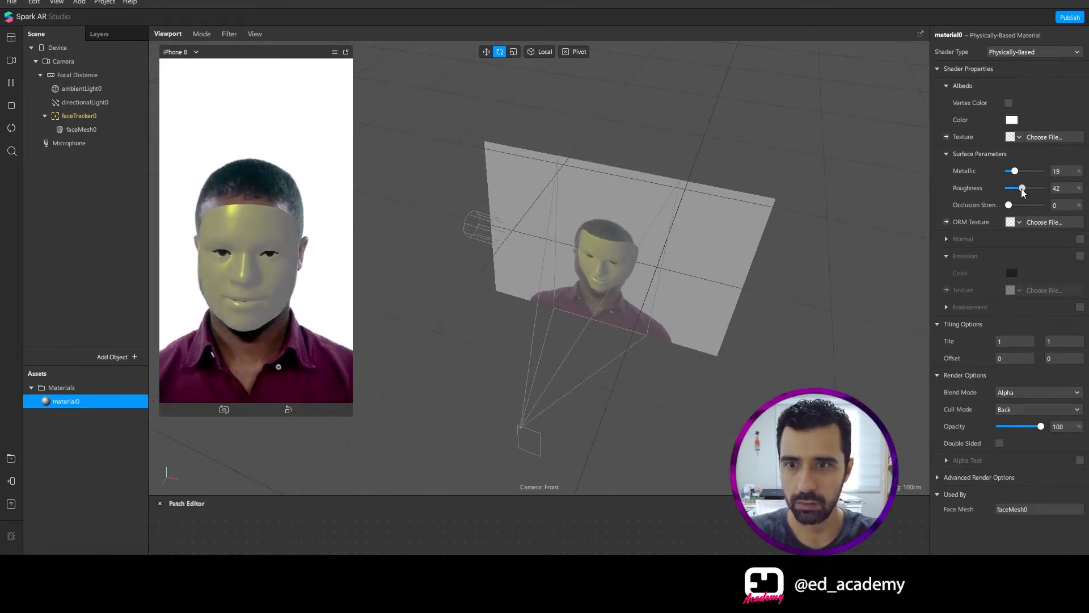
pyautogui.click(1014, 171)
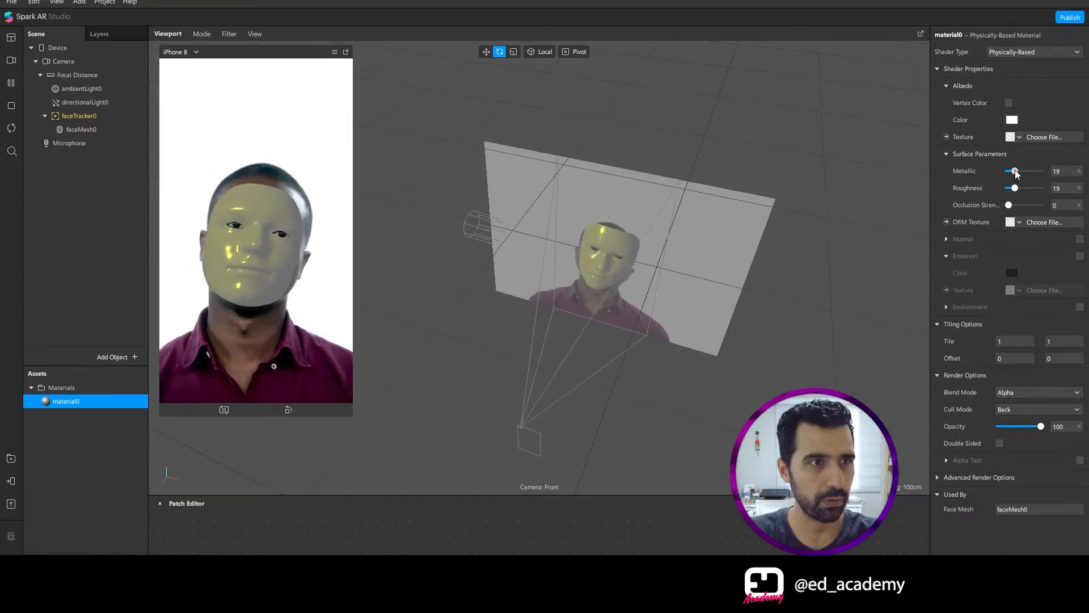
# - Add a point light to the scene
pyautogui.click(103, 103)
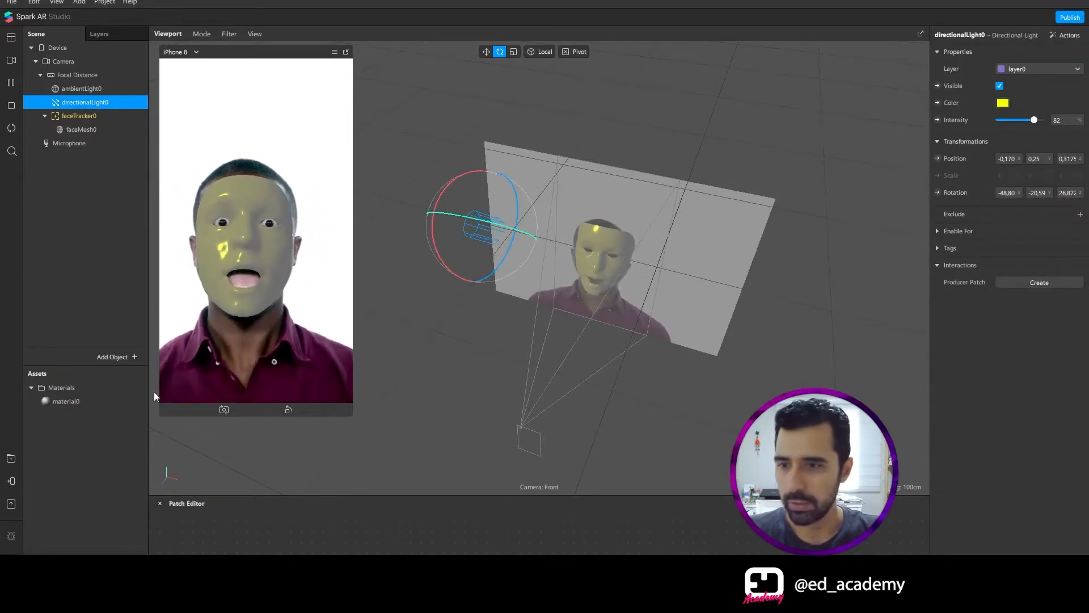
pyautogui.click(125, 361)
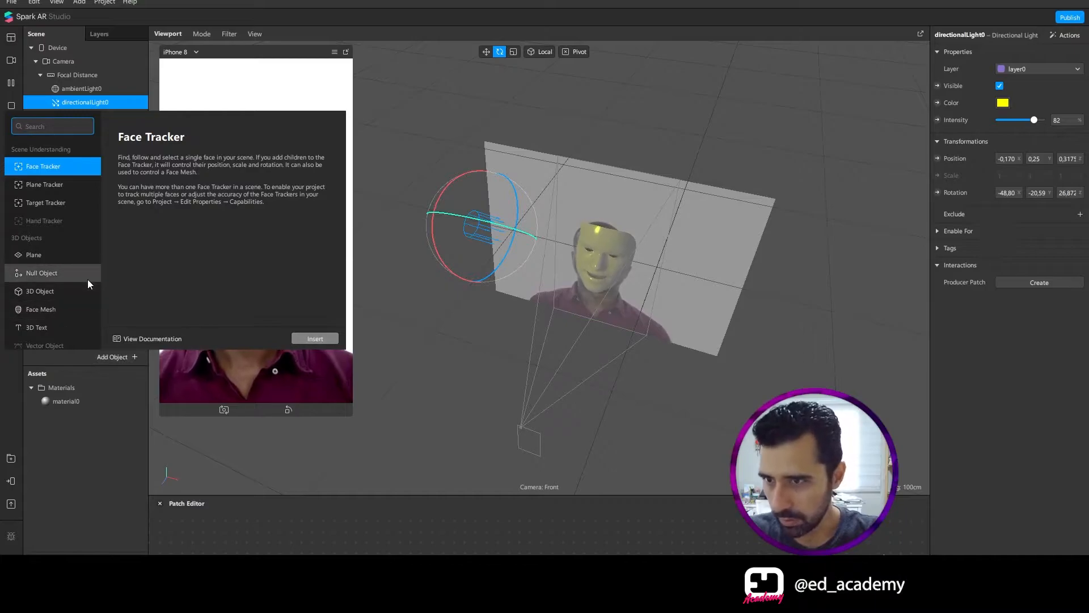
pyautogui.scroll(-5, 88, 284)
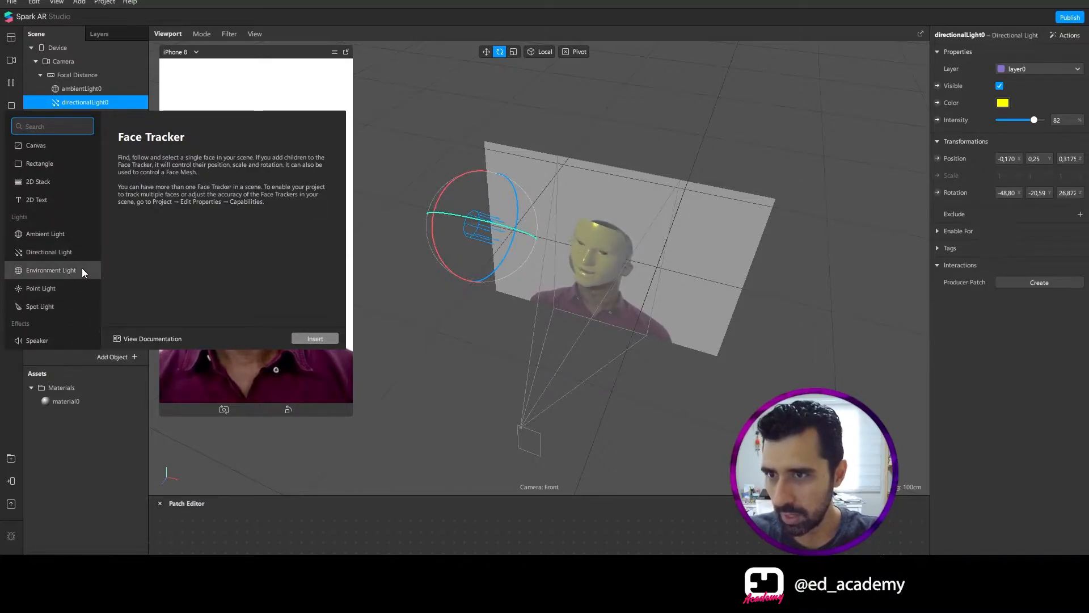
pyautogui.click(63, 292)
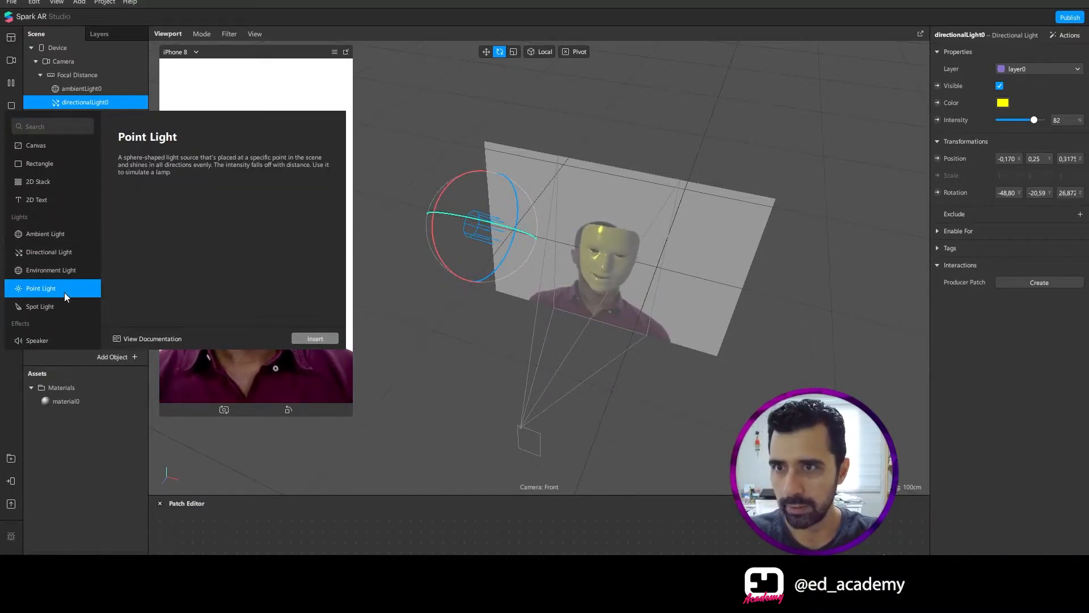
pyautogui.click(331, 337)
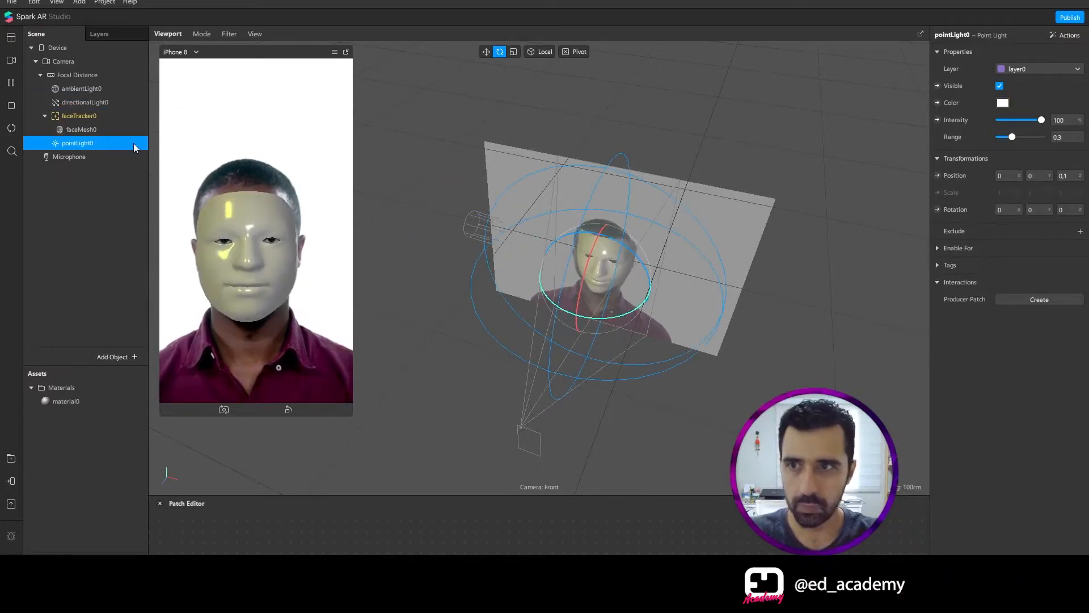
# - Hide the directional light and reorder the point light directly below the ambient light in the scene hierarchy
pyautogui.click(84, 102)
pyautogui.click(999, 86)
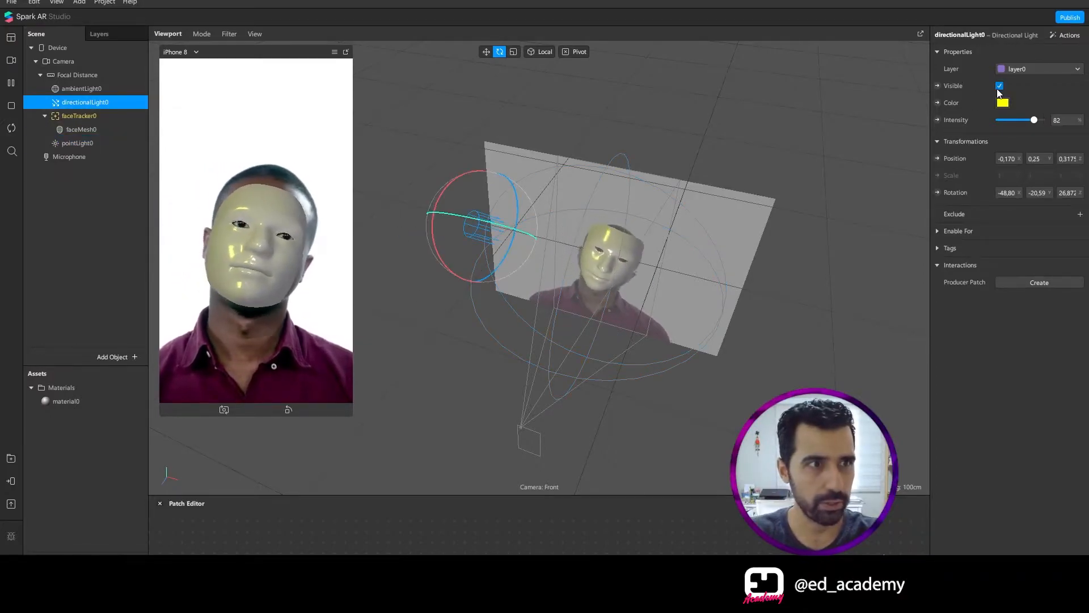
pyautogui.click(77, 146)
pyautogui.moveTo(72, 144); pyautogui.dragTo(71, 94)
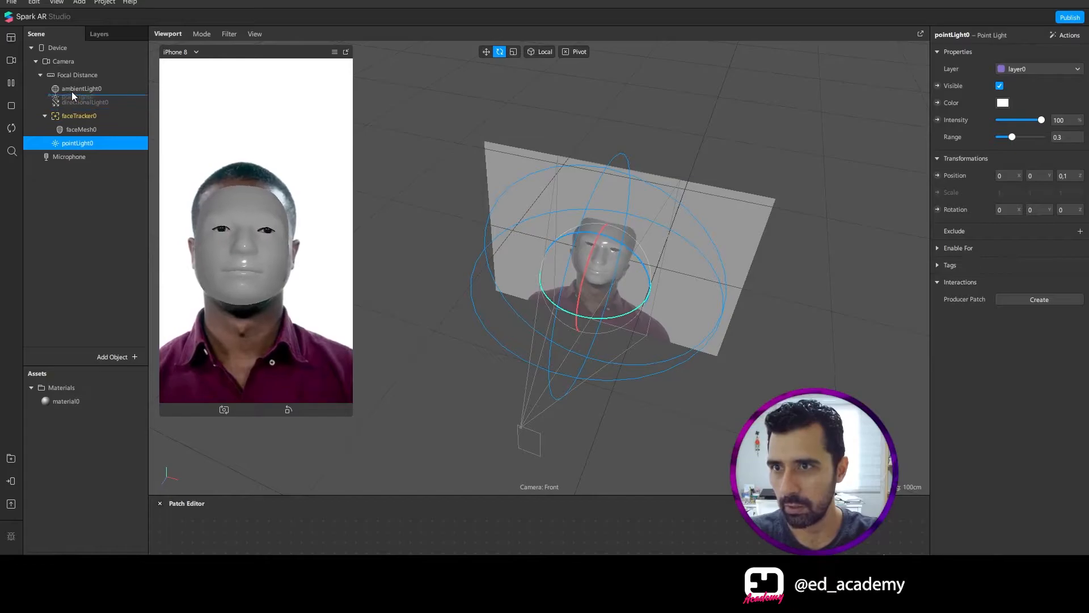
# - Move the point light sideways to X about 0.047 and set its color to light blue (#1edaff)
pyautogui.moveTo(740, 155); pyautogui.dragTo(651, 118)
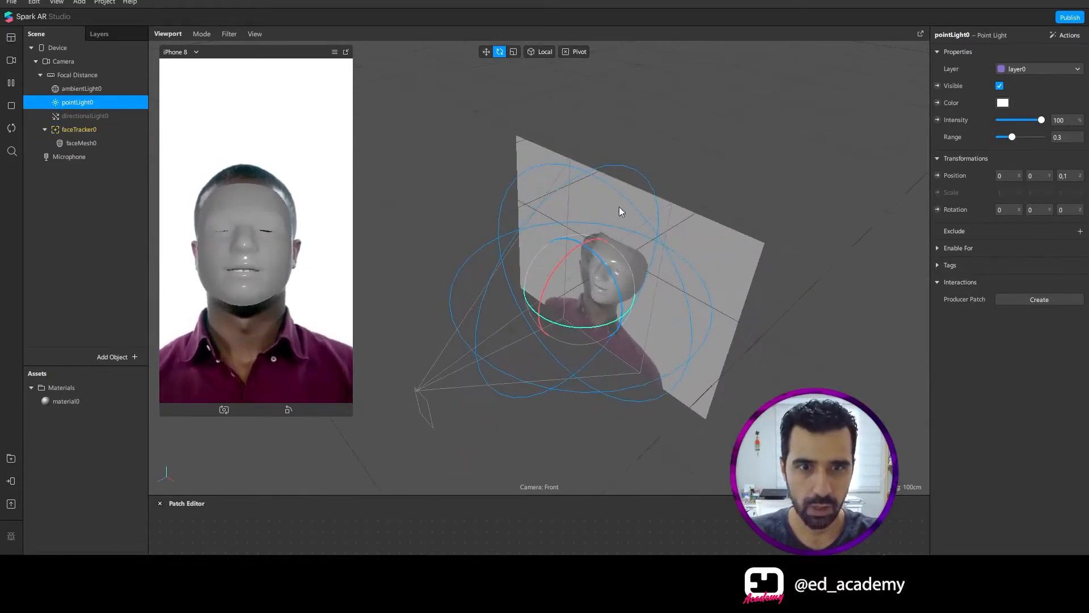
pyautogui.click(486, 52)
pyautogui.moveTo(613, 304); pyautogui.dragTo(598, 340)
pyautogui.click(1003, 103)
pyautogui.moveTo(609, 217); pyautogui.dragTo(596, 189)
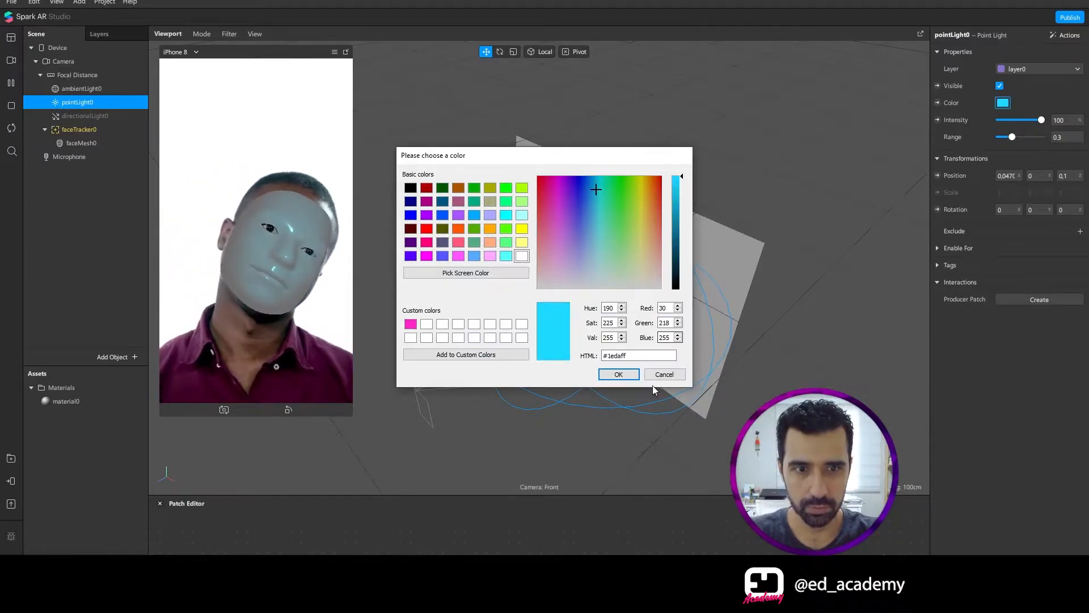
pyautogui.click(618, 374)
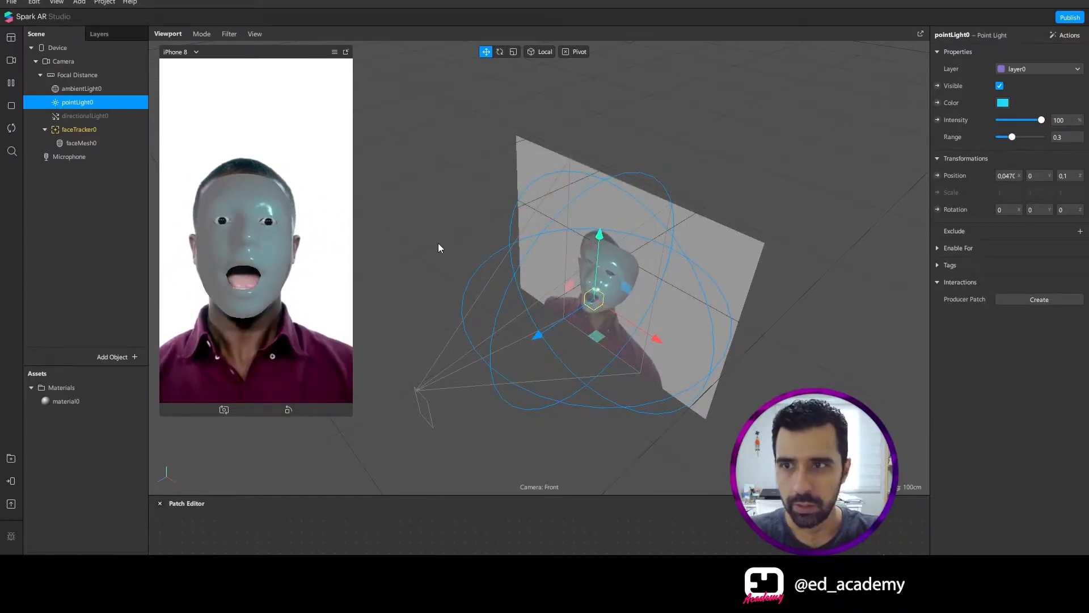
# - Nest the point light inside the face tracker to preview it, and return it to directly below the ambient light
pyautogui.moveTo(80, 140); pyautogui.dragTo(80, 140)
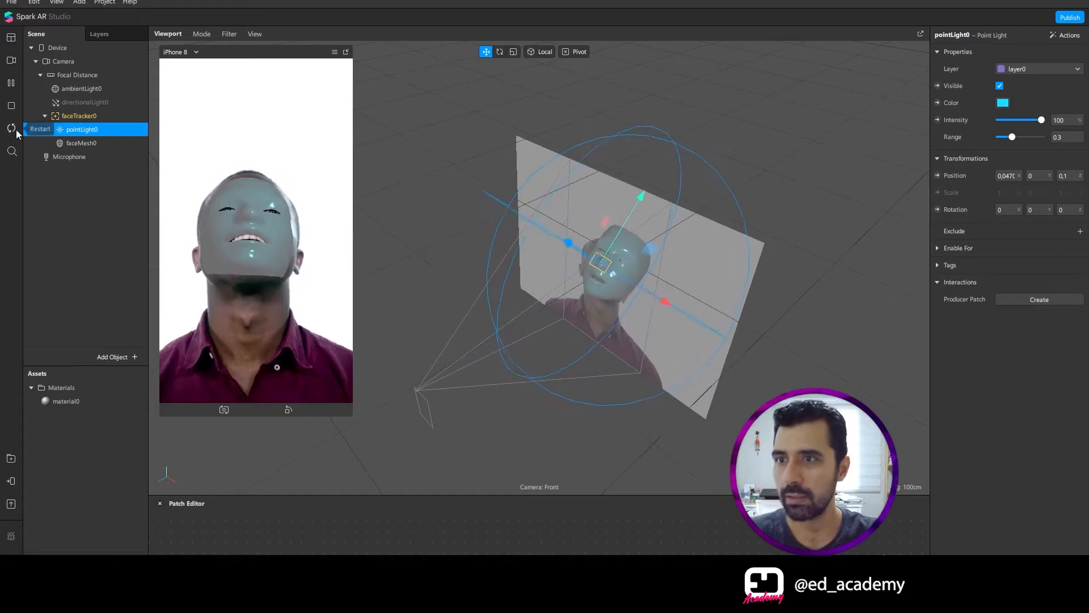
pyautogui.click(10, 86)
pyautogui.moveTo(83, 131); pyautogui.dragTo(80, 93)
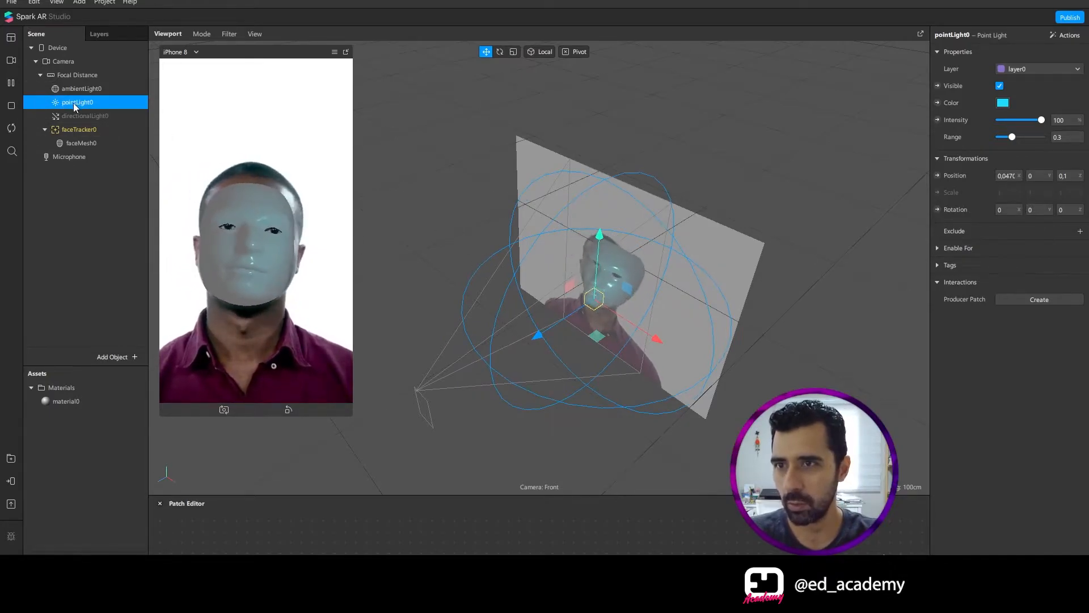
# - Move the point light farther sideways to X about 0.105, and pause and resume the preview video to check the lighting
pyautogui.moveTo(658, 338); pyautogui.dragTo(678, 361)
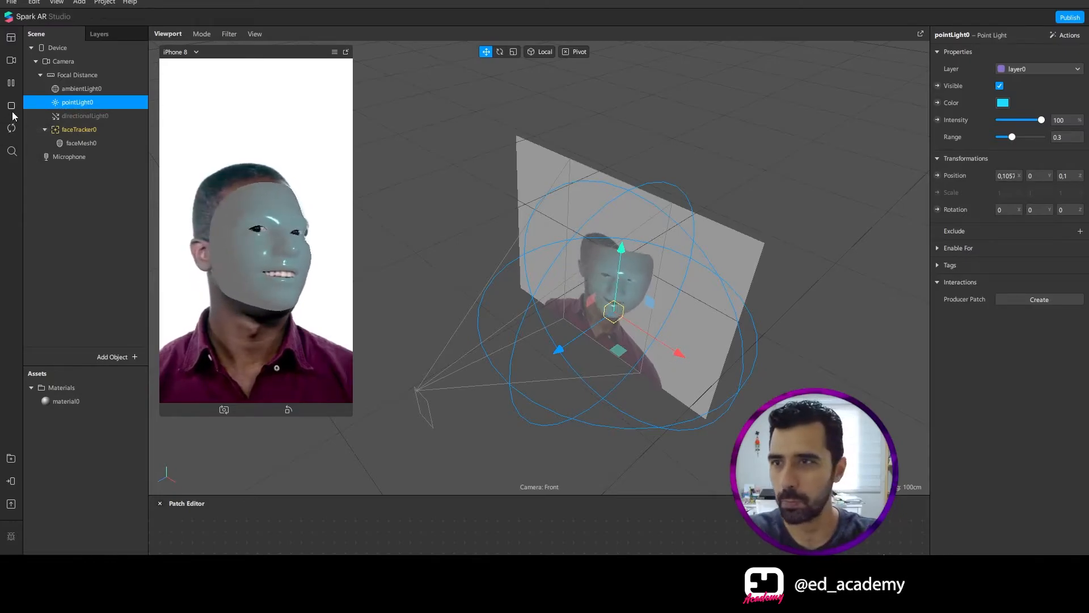
pyautogui.click(11, 83)
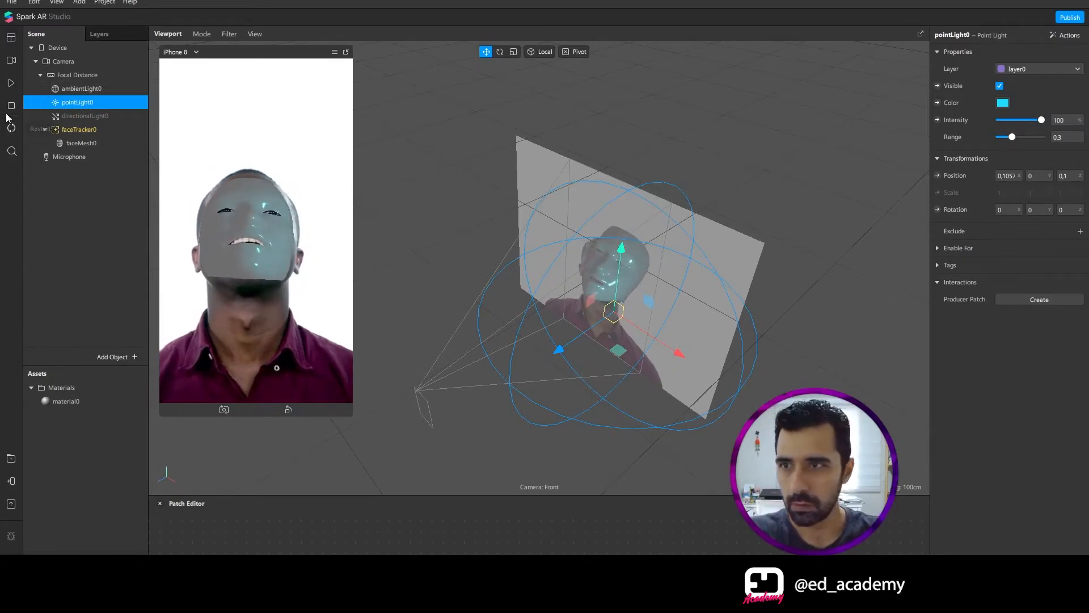
pyautogui.click(6, 83)
pyautogui.moveTo(460, 215); pyautogui.dragTo(507, 192, button='right')
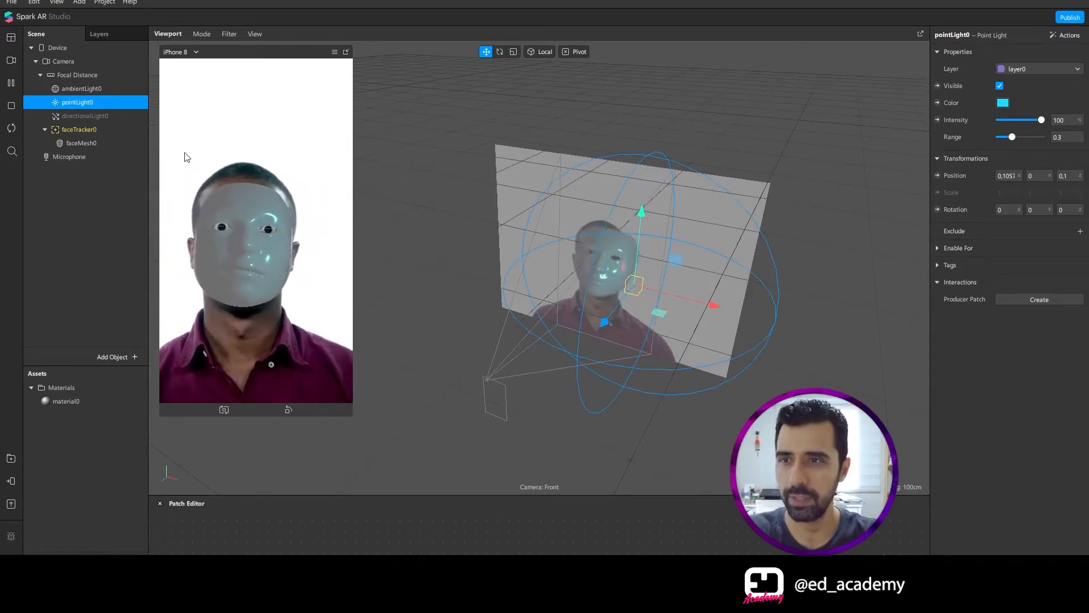
# - Add a spot light and move it away from the face, out in front of it
pyautogui.click(125, 358)
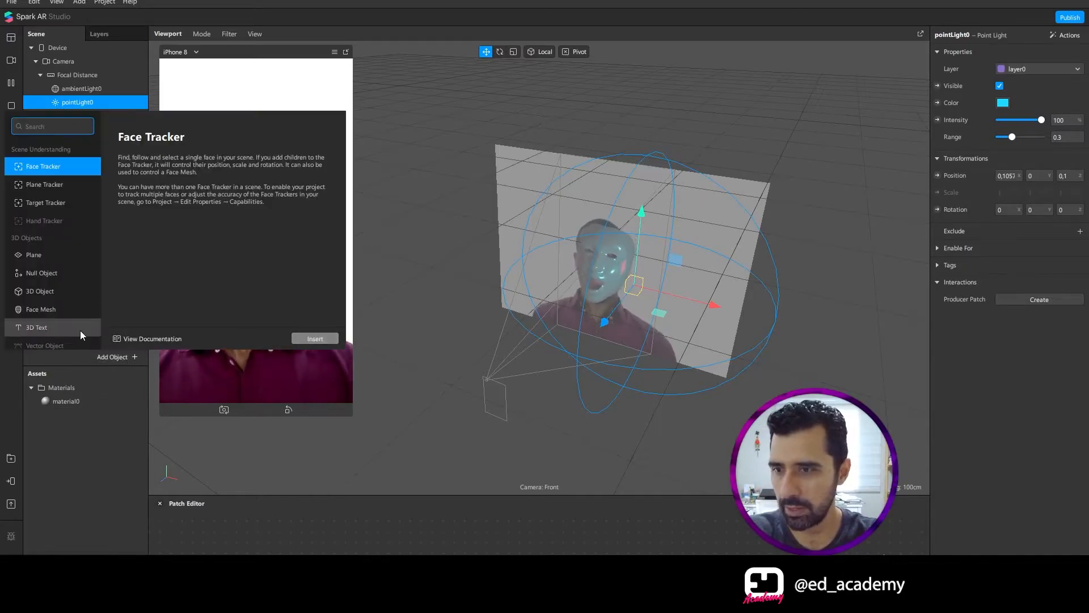
pyautogui.scroll(-2, 85, 318)
pyautogui.scroll(-3, 88, 306)
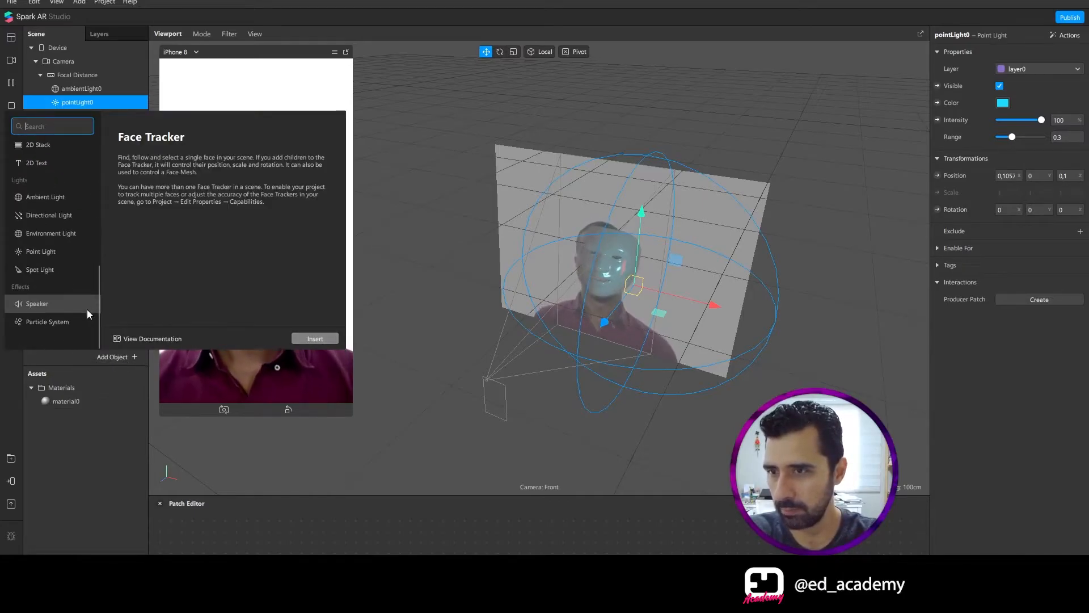
pyautogui.click(72, 269)
pyautogui.click(306, 339)
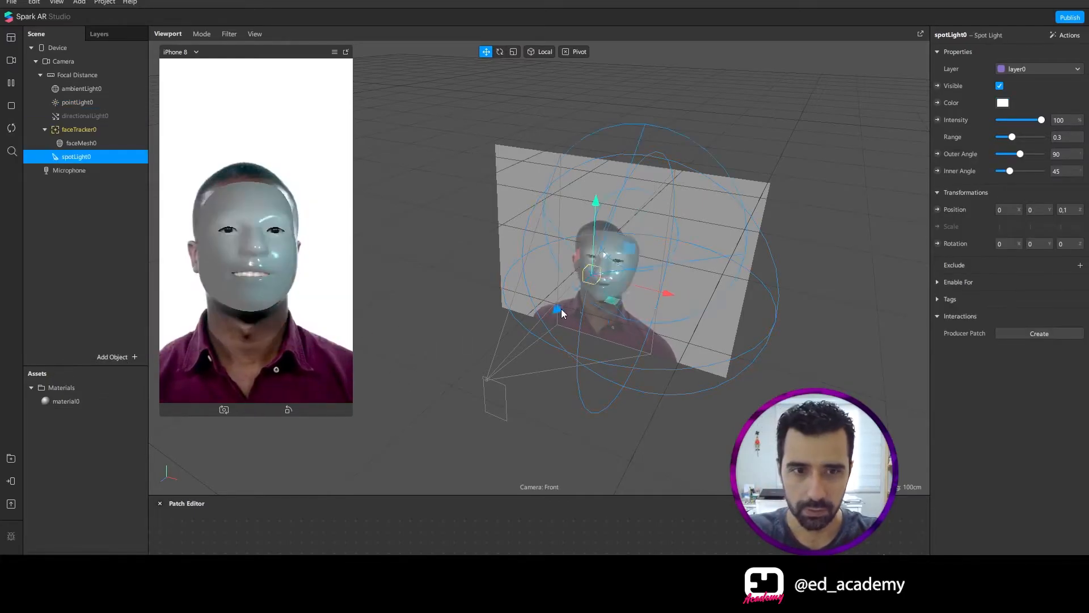
pyautogui.moveTo(525, 344); pyautogui.dragTo(468, 325)
pyautogui.moveTo(568, 350); pyautogui.dragTo(523, 388, button='middle')
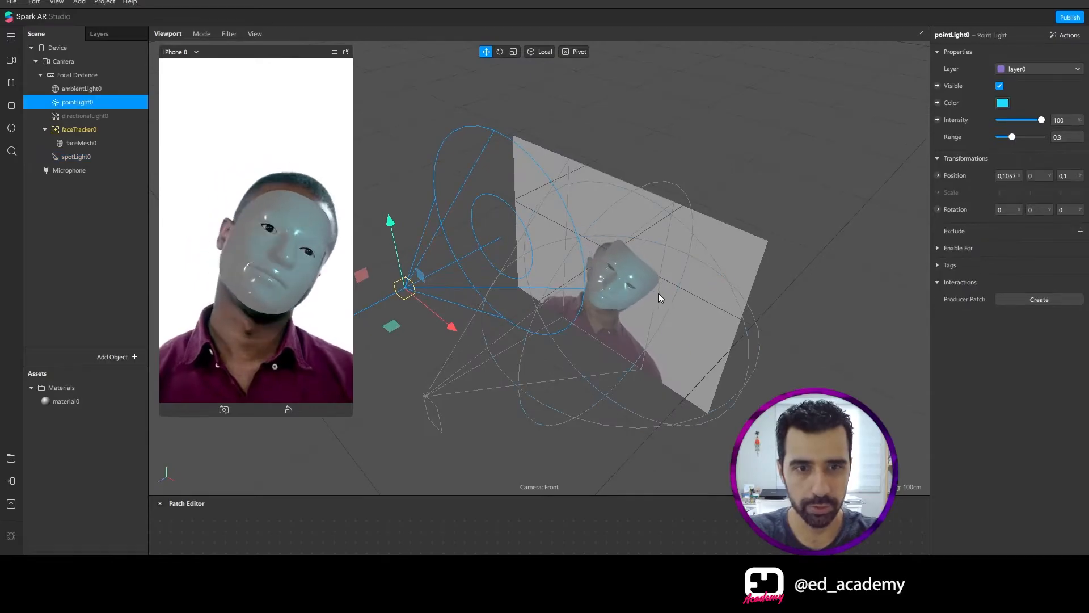
# - Hide the point light so that the spot light's effect on the face can be judged
pyautogui.click(79, 116)
pyautogui.click(86, 101)
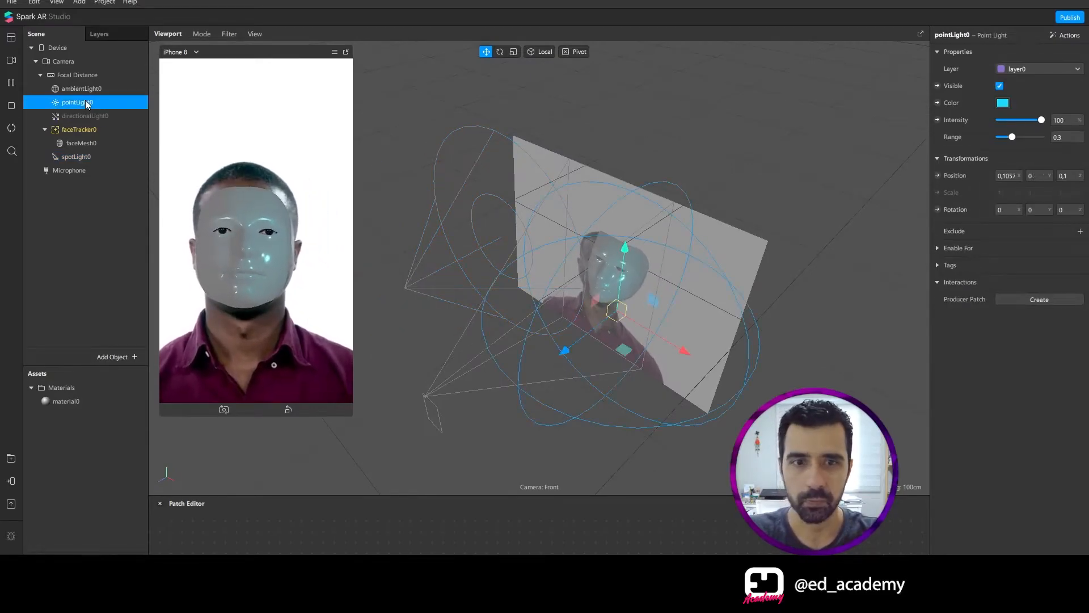
pyautogui.click(1000, 86)
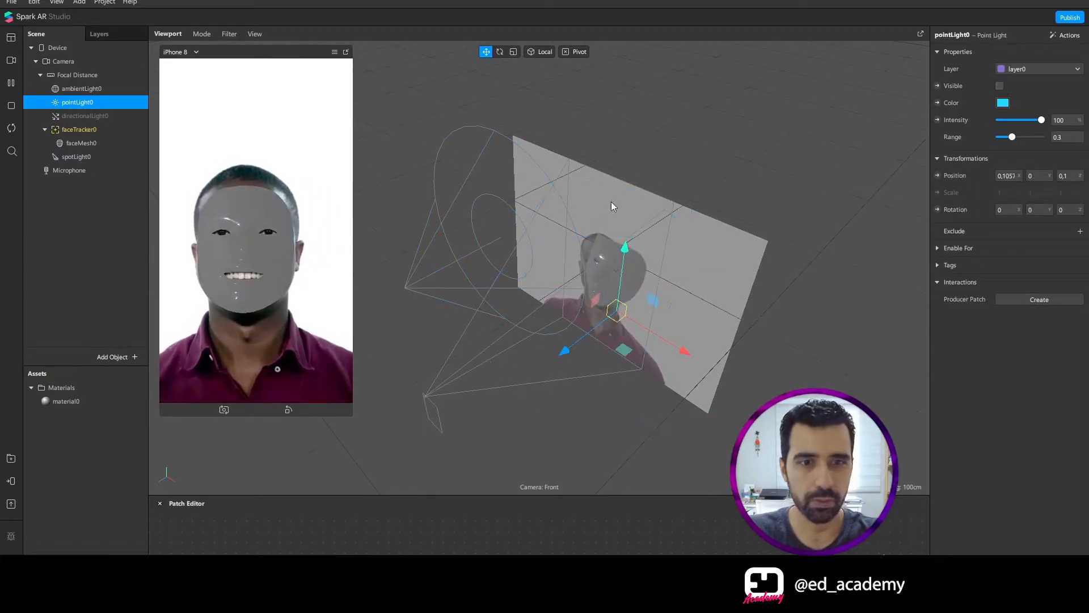
# - Delete the spot, point and directional lights, keeping only the ambient light
pyautogui.click(476, 250)
pyautogui.press('Delete')
pyautogui.click(114, 89)
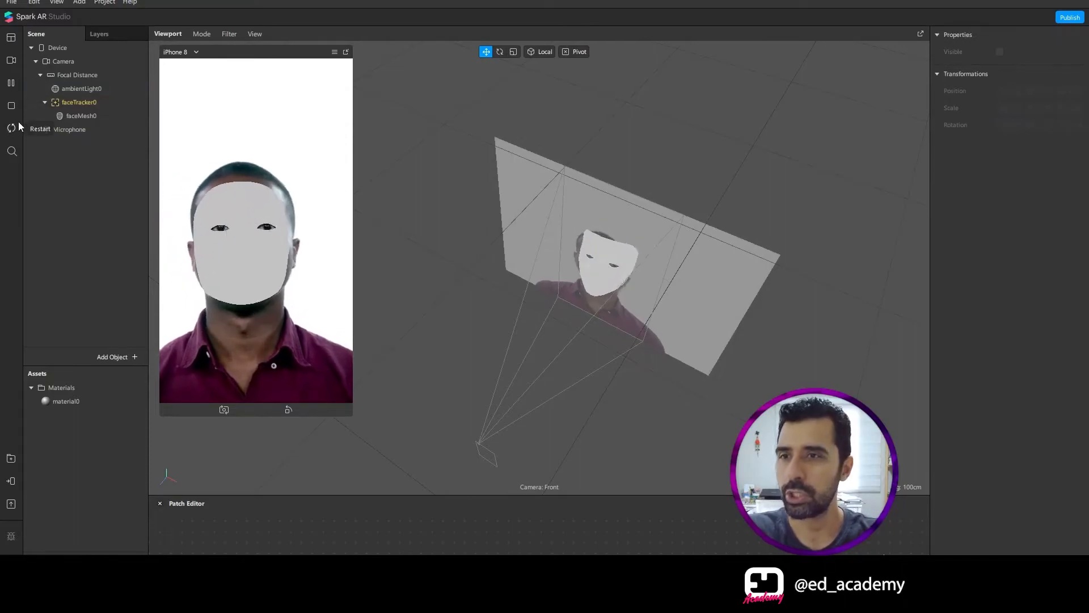
# - Add a point light and move it sideways and slightly forward of the face, to X about -0.26 and Z about 0.14
pyautogui.click(88, 89)
pyautogui.click(112, 356)
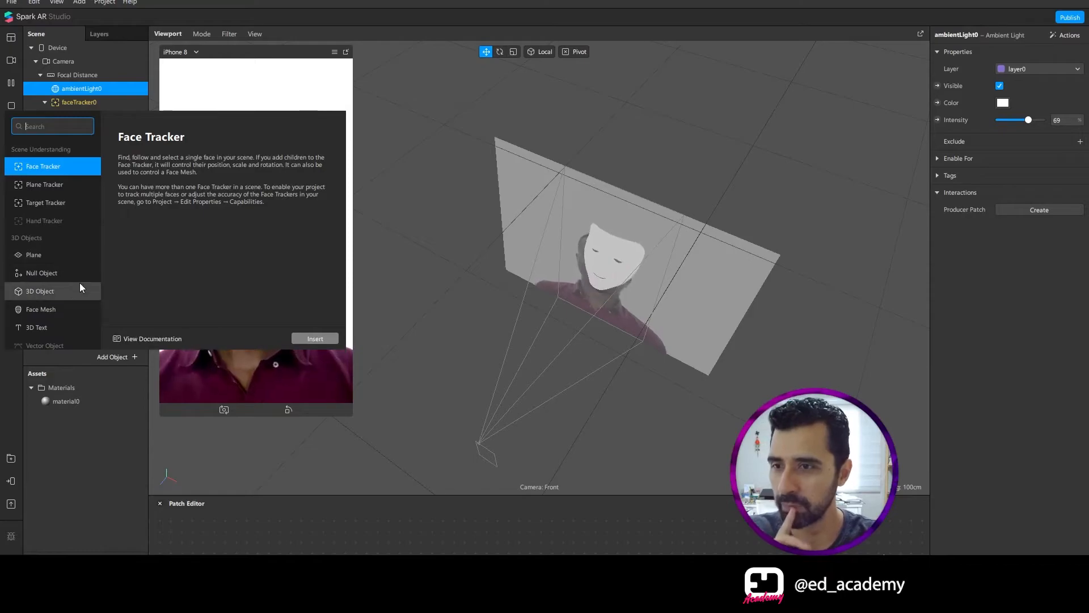
pyautogui.scroll(-5, 80, 283)
pyautogui.scroll(-2, 80, 282)
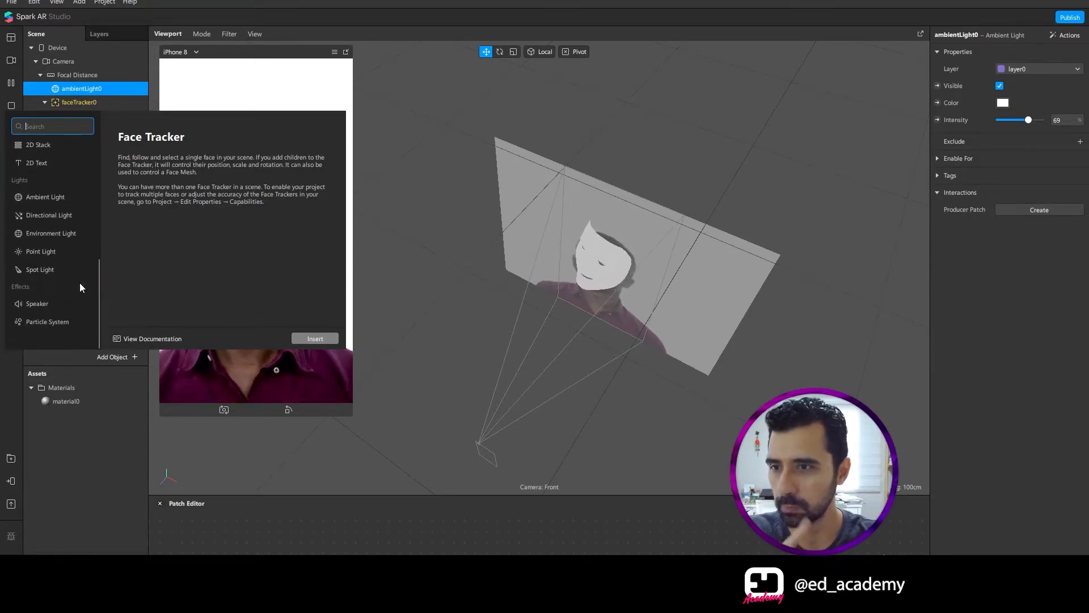
pyautogui.click(76, 253)
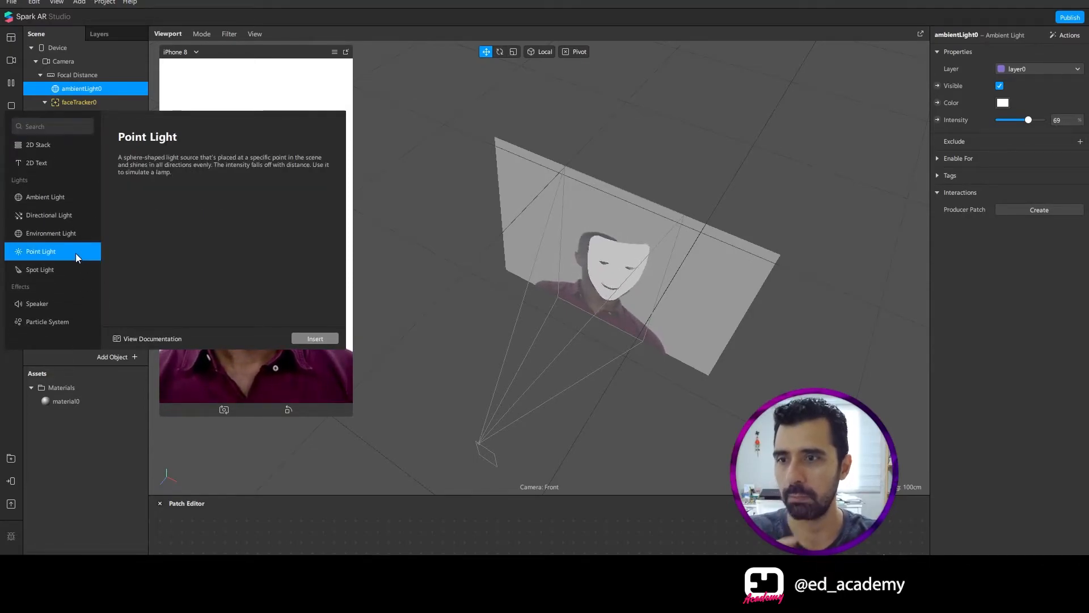
pyautogui.click(306, 337)
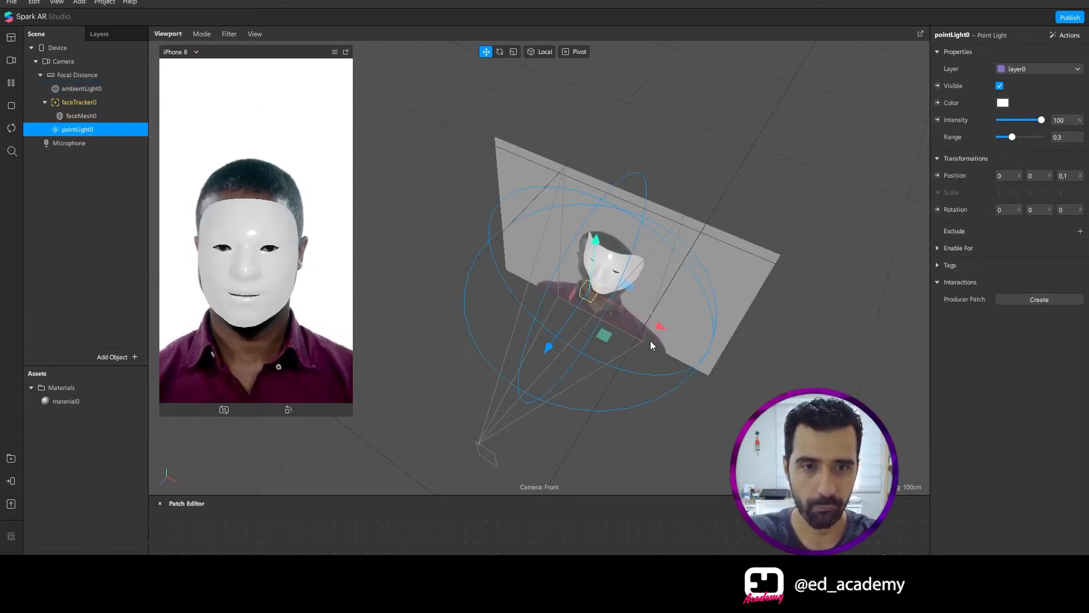
pyautogui.moveTo(659, 326); pyautogui.dragTo(517, 332)
pyautogui.moveTo(450, 302)
pyautogui.mouseDown()
pyautogui.moveTo(423, 324)
pyautogui.moveTo(440, 309)
pyautogui.mouseUp()
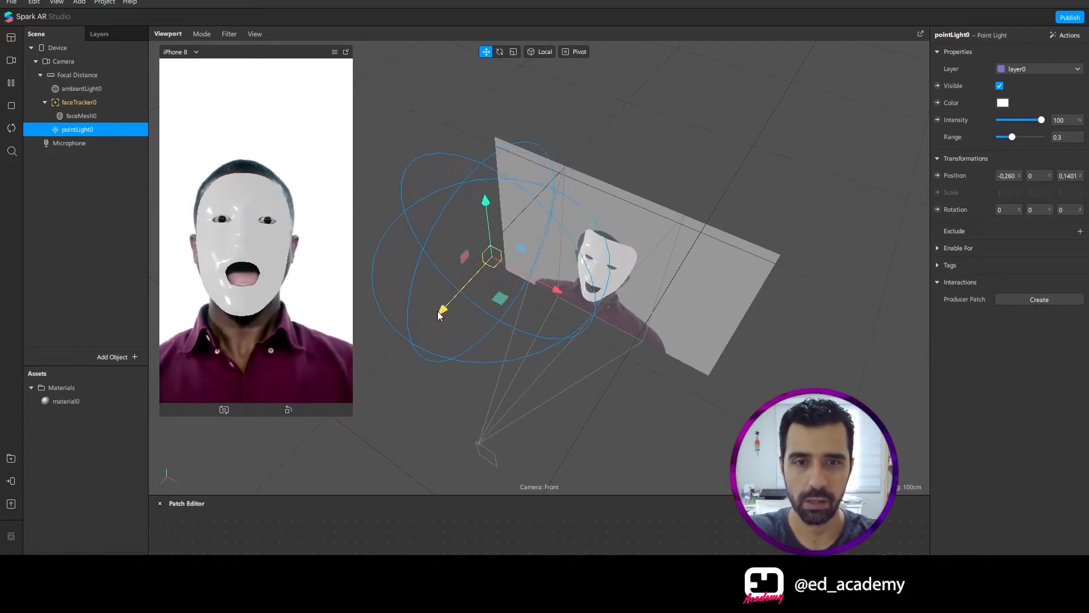
# - Change the point light's color to magenta and lower its intensity to 78%
pyautogui.click(1002, 103)
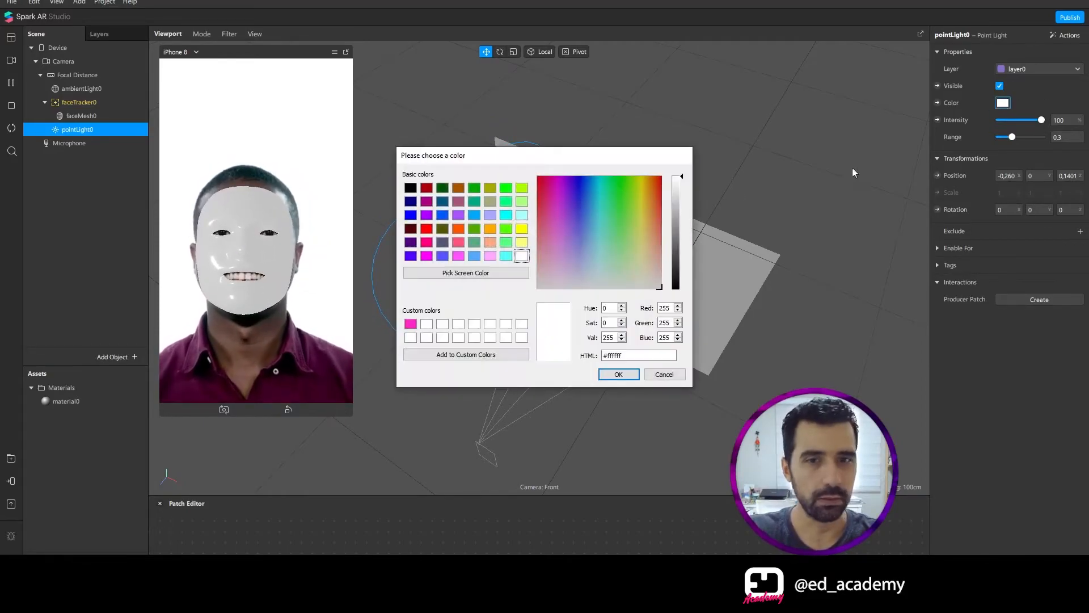
pyautogui.click(426, 256)
pyautogui.click(618, 373)
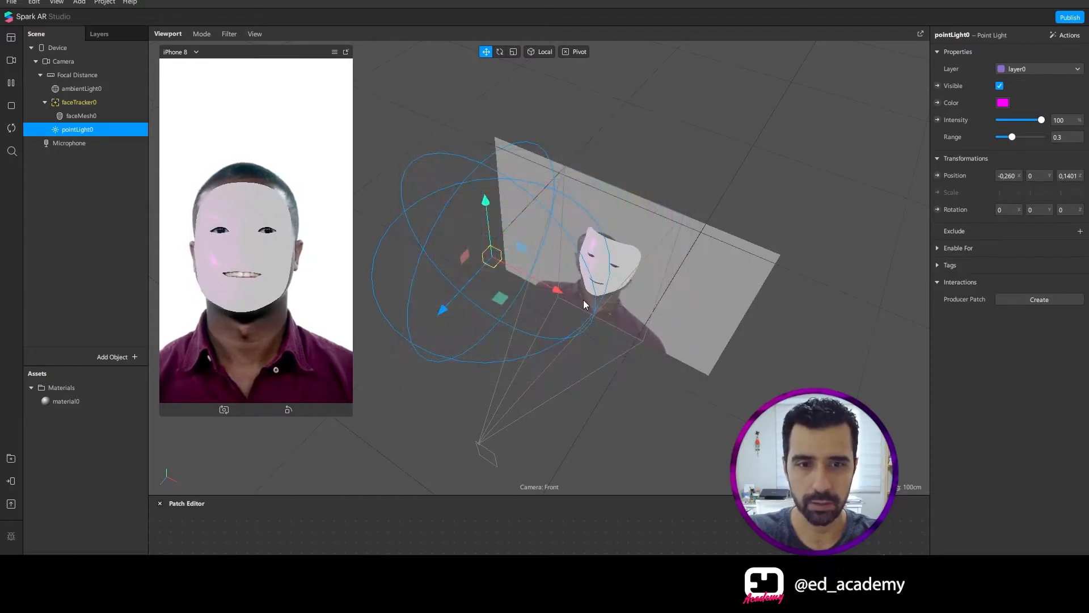
pyautogui.moveTo(1013, 137); pyautogui.dragTo(1033, 124)
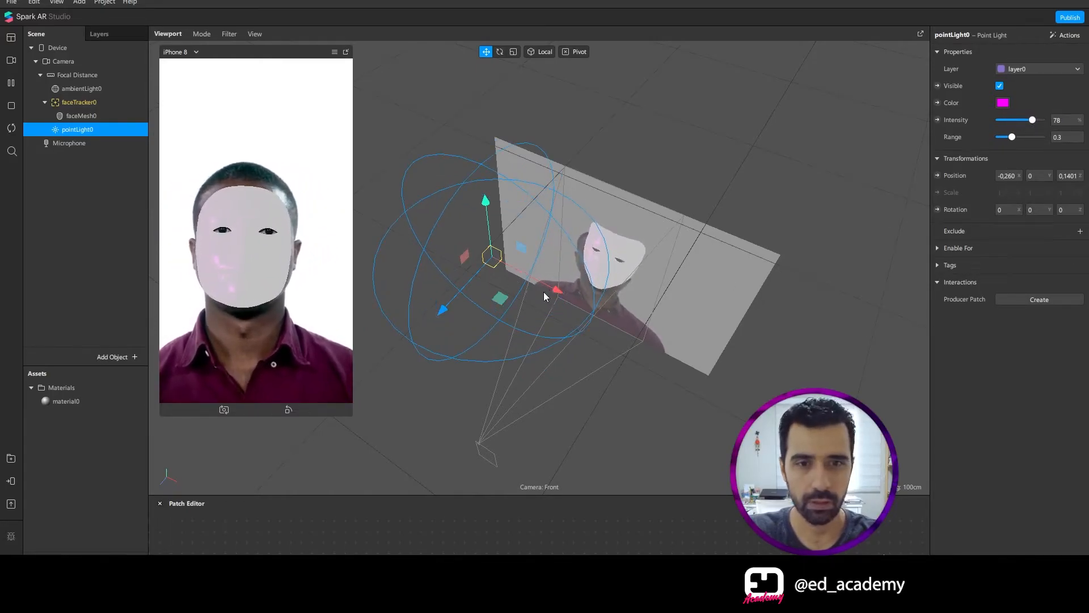
# - Duplicate the magenta point light and move the copy to the opposite side of the face, at X about 0.25
pyautogui.rightClick(94, 129)
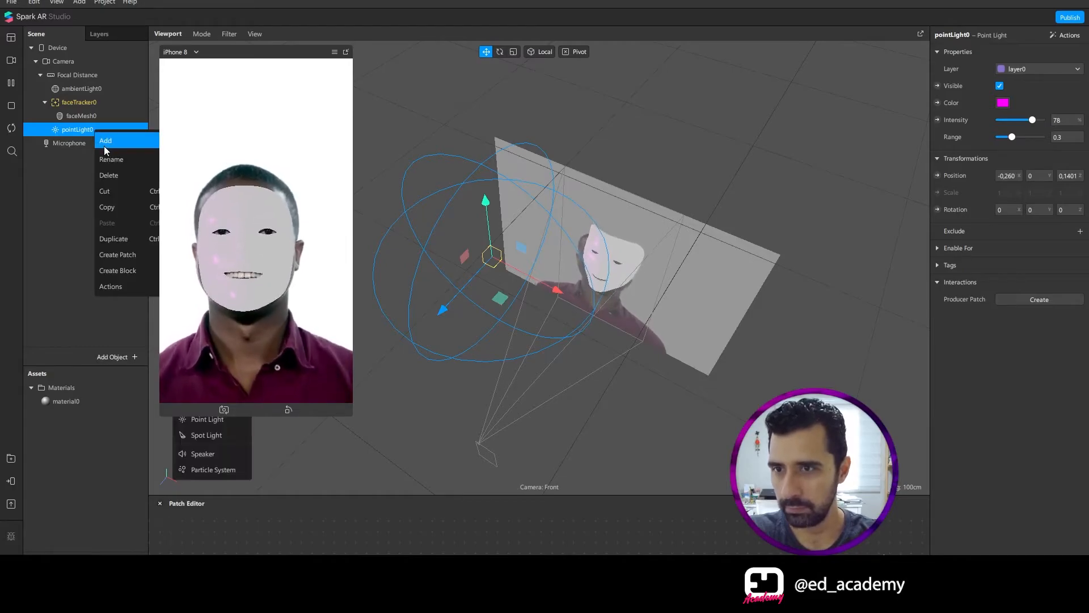
pyautogui.click(128, 238)
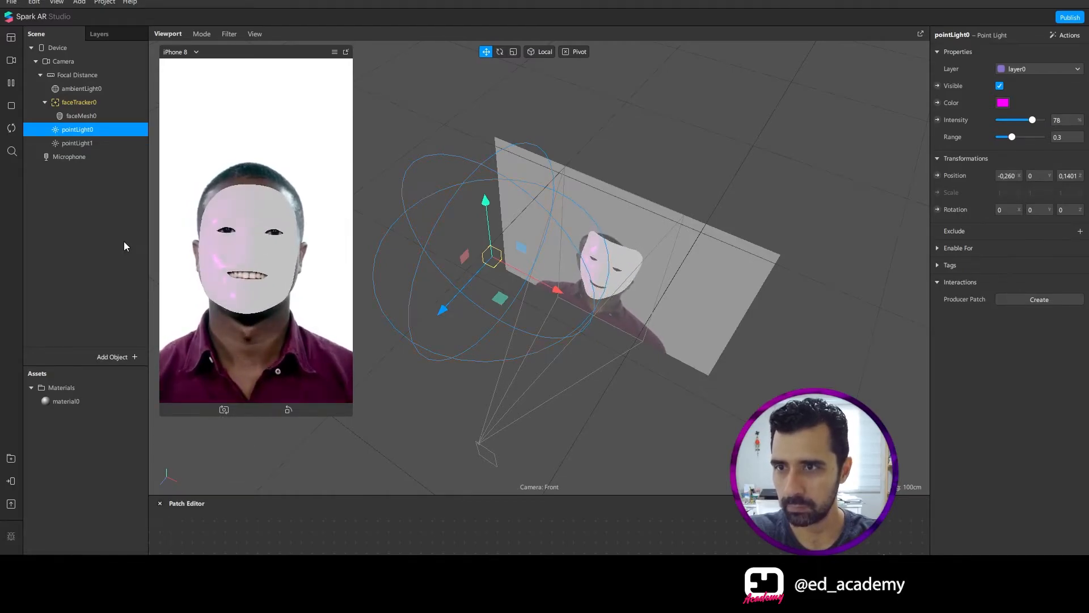
pyautogui.click(80, 146)
pyautogui.moveTo(556, 289); pyautogui.dragTo(774, 380)
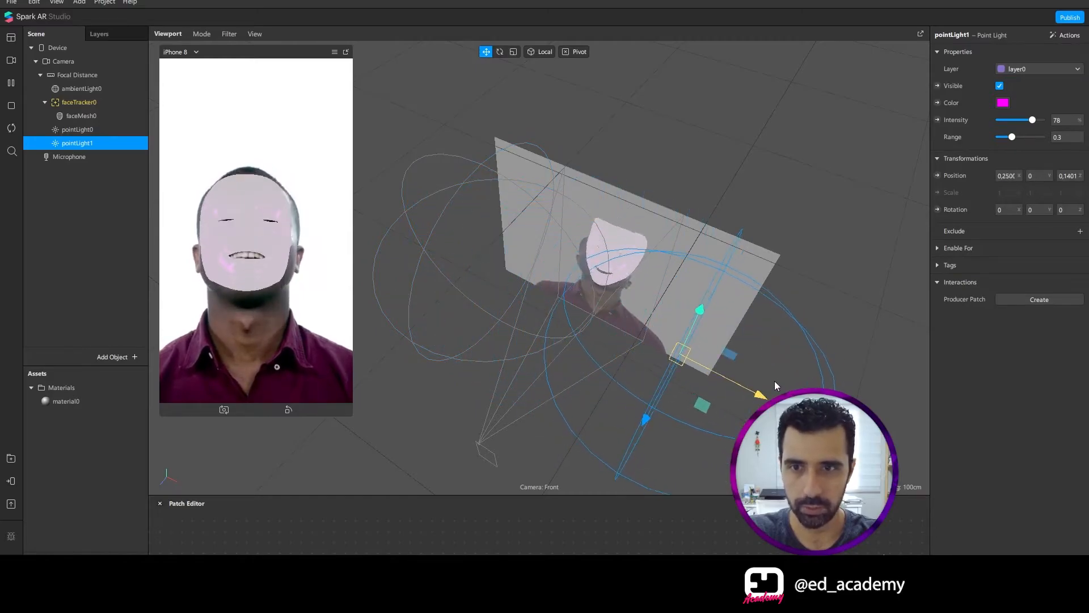
# - Set the duplicated point light's color to blue (#0055ff) and examine both colored highlights on the face mesh
pyautogui.click(1004, 104)
pyautogui.click(442, 215)
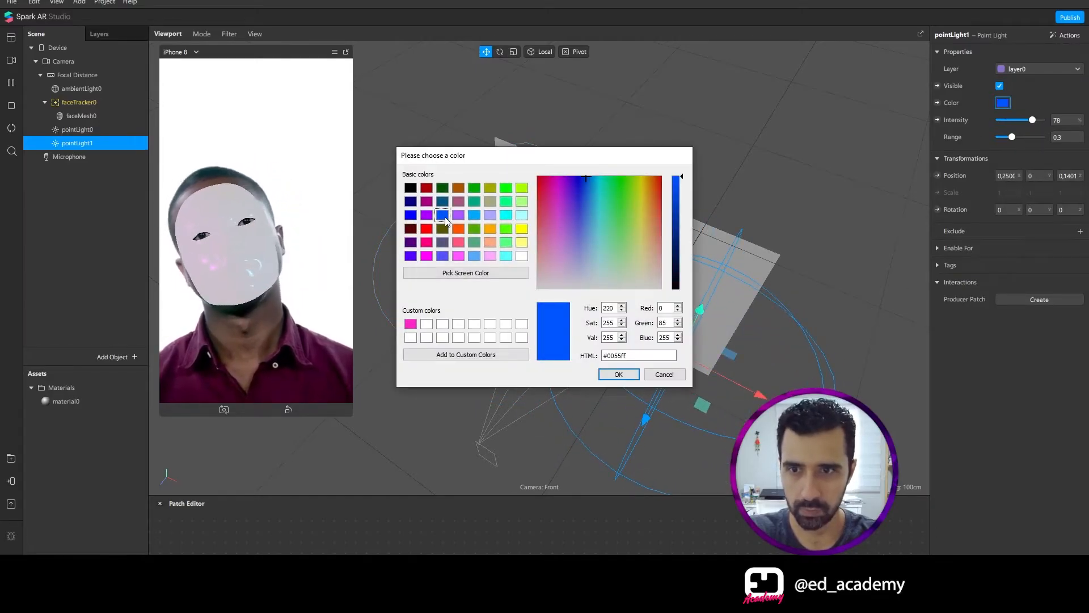
pyautogui.click(618, 376)
pyautogui.scroll(5, 580, 326)
pyautogui.moveTo(580, 326); pyautogui.dragTo(578, 264, button='right')
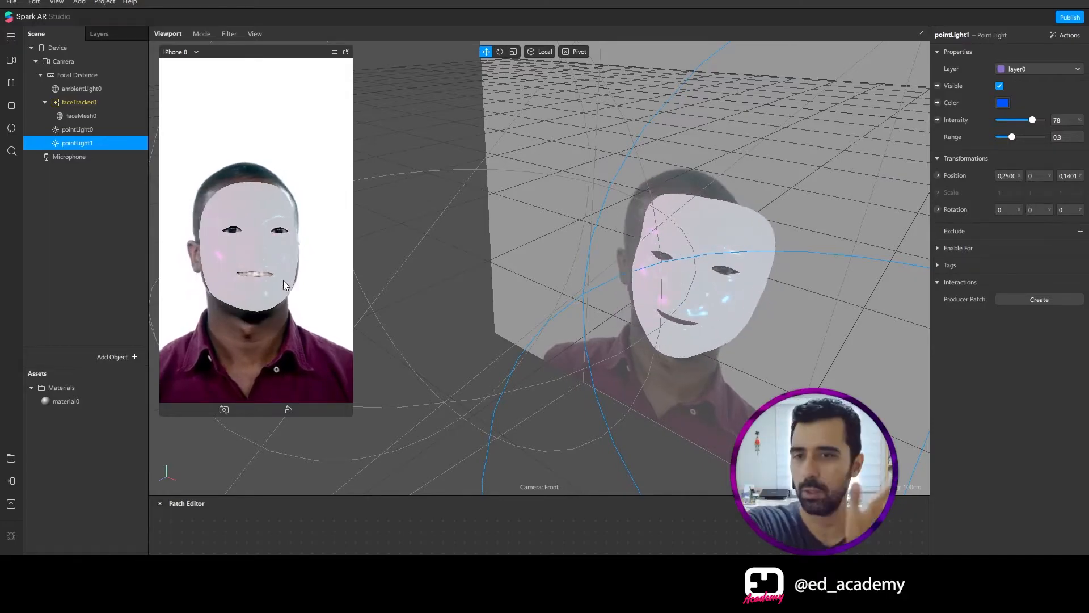
pyautogui.moveTo(409, 280); pyautogui.dragTo(463, 230, button='right')
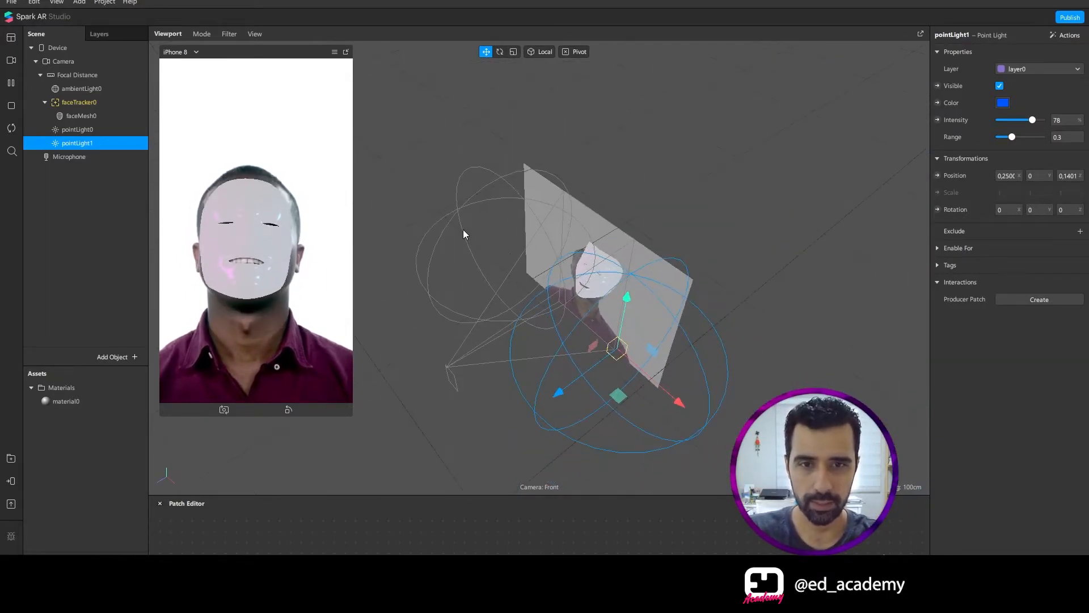
# - Raise the magenta light's intensity to 82% and move both point lights farther outward, the magenta one to X about -0.33
pyautogui.click(462, 229)
pyautogui.moveTo(1016, 137); pyautogui.dragTo(1033, 121)
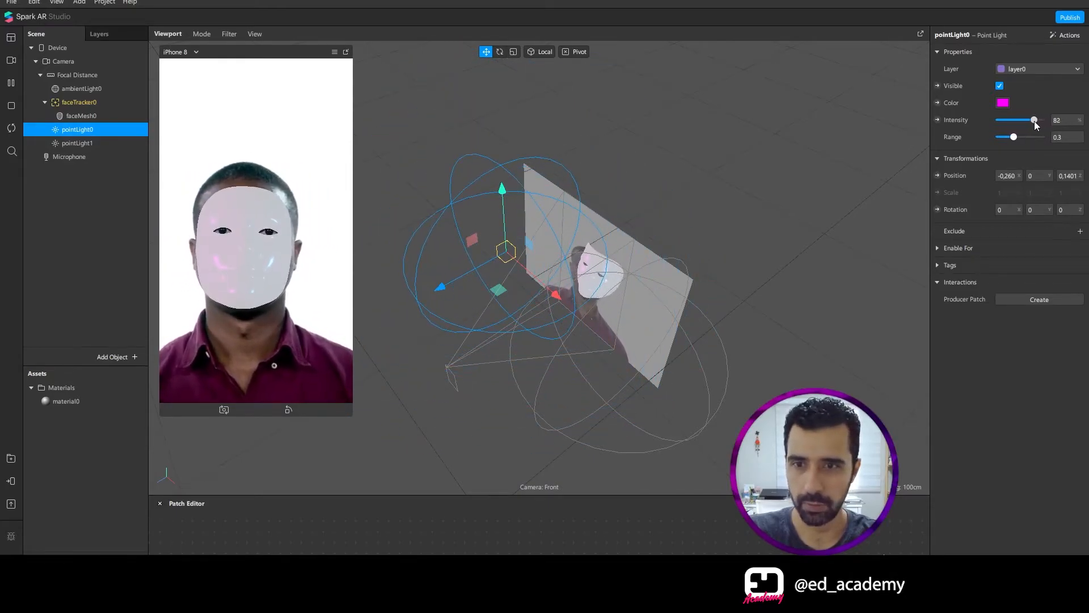
pyautogui.moveTo(805, 187); pyautogui.dragTo(761, 165)
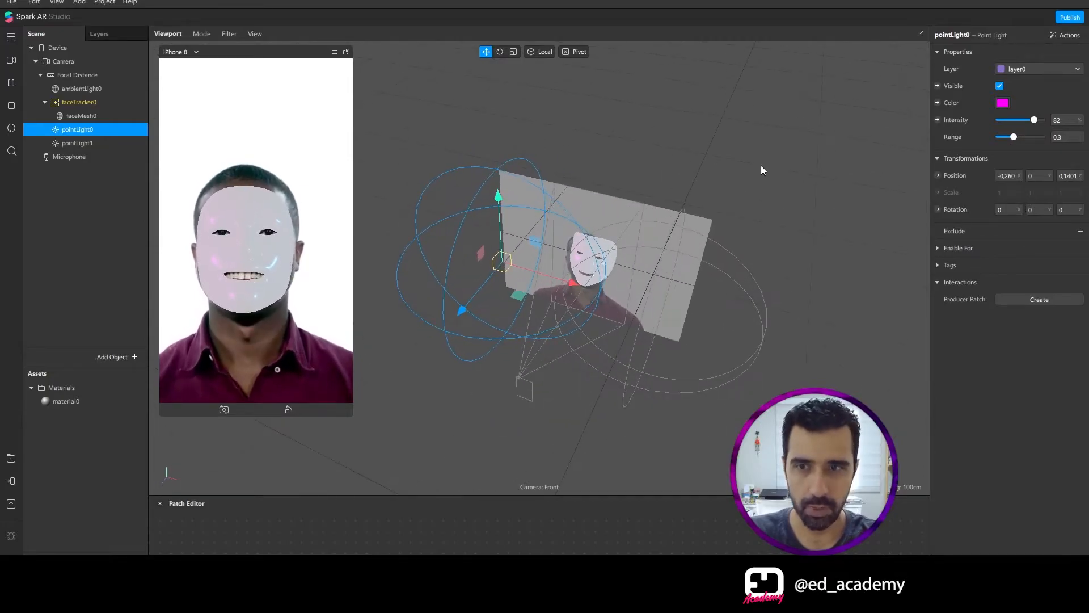
pyautogui.click(635, 362)
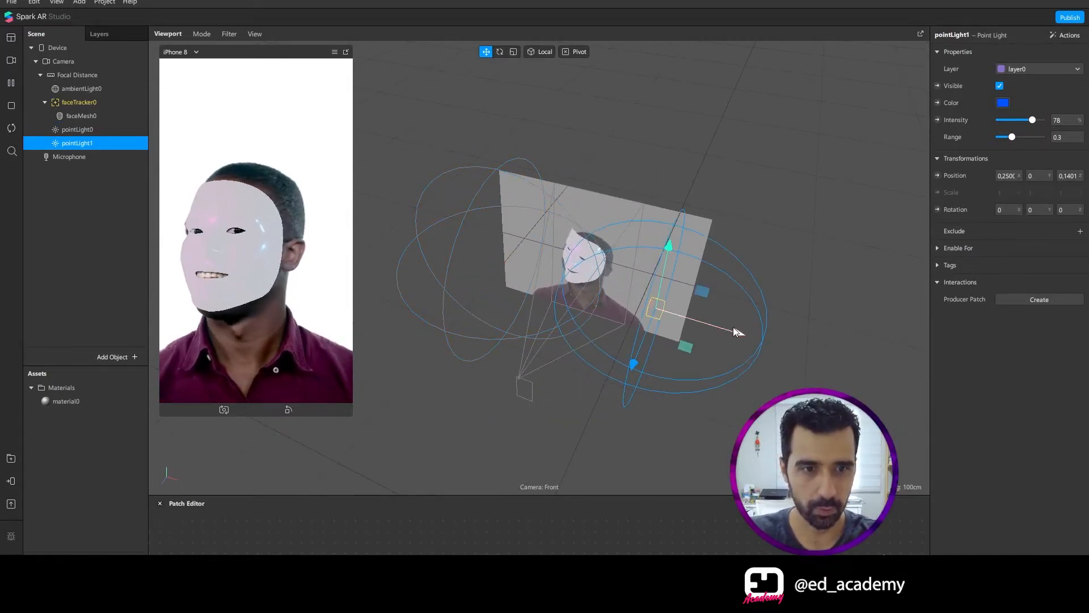
pyautogui.click(457, 243)
pyautogui.moveTo(577, 281); pyautogui.dragTo(552, 285)
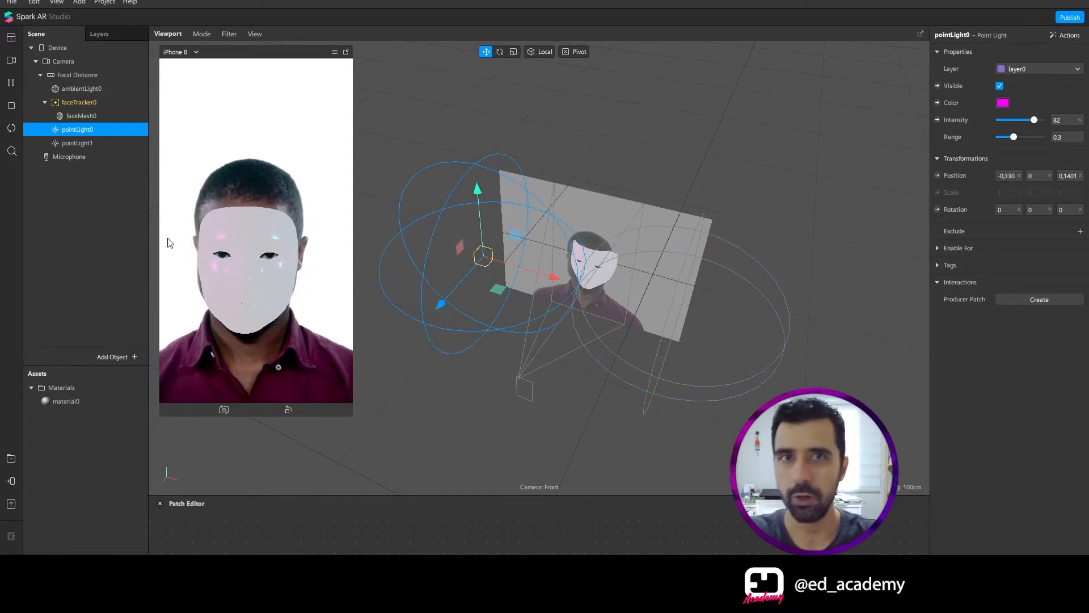
# - Set the face mesh material's metallic value to 40% and its roughness to 28%
pyautogui.click(88, 116)
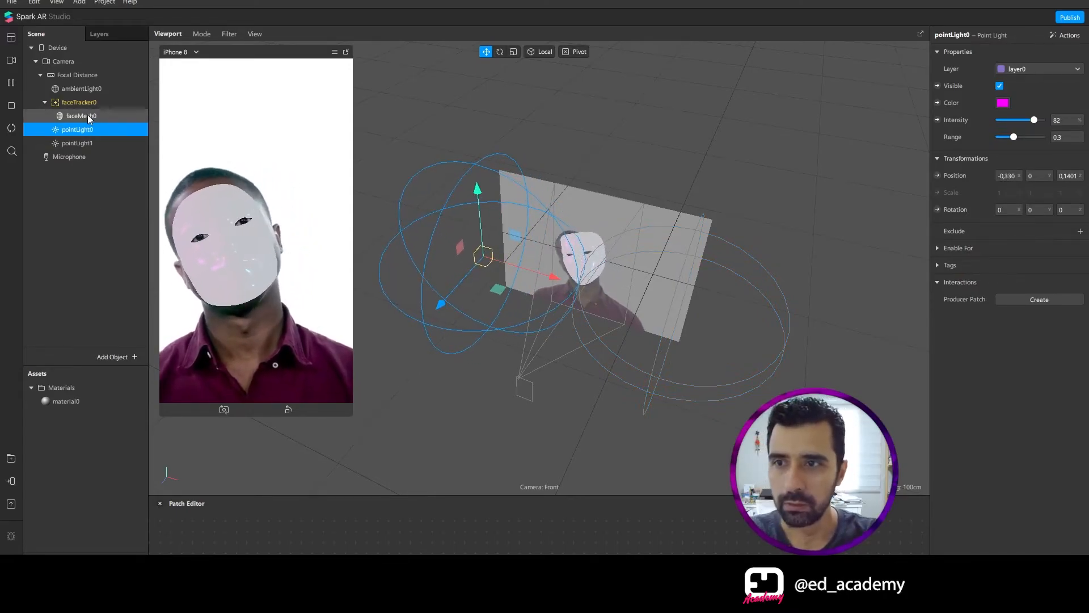
pyautogui.doubleClick(83, 399)
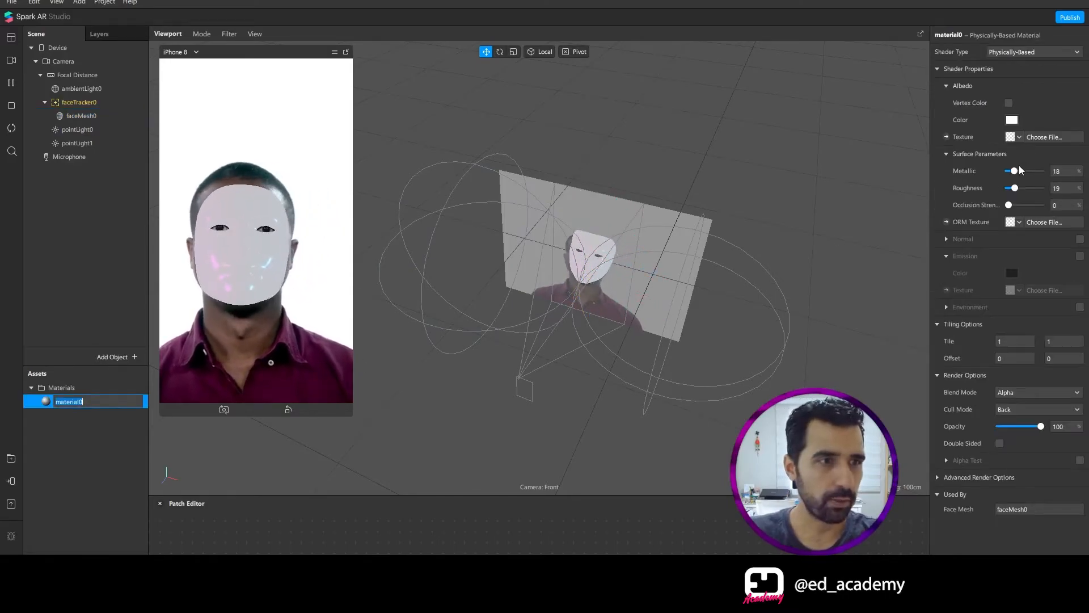
pyautogui.moveTo(1015, 172); pyautogui.dragTo(1019, 187)
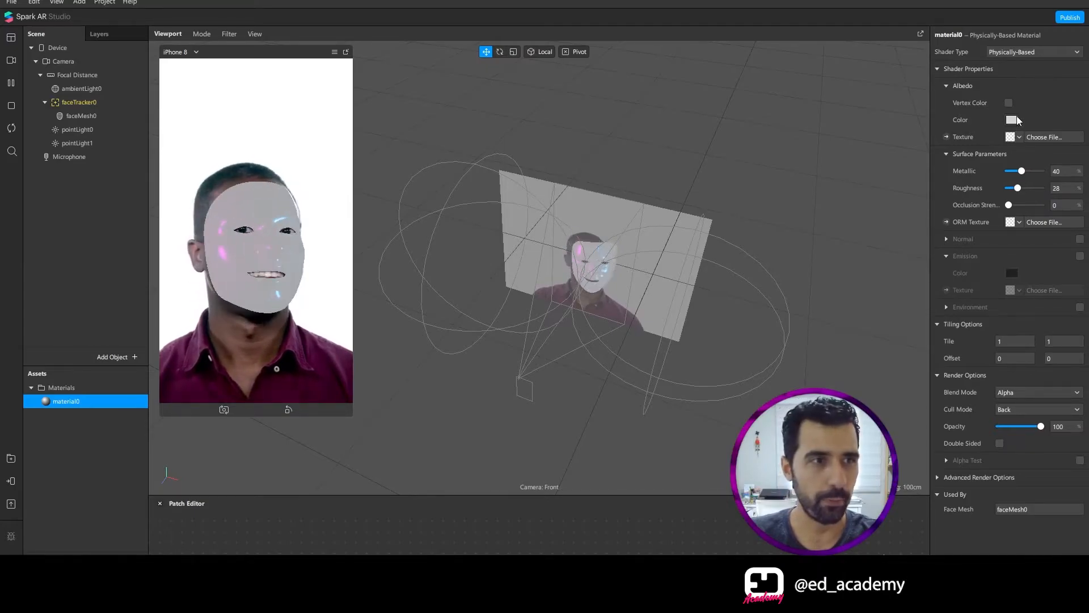
# - Try black (#000000) as the face mesh material's albedo color
pyautogui.click(1012, 120)
pyautogui.moveTo(679, 207); pyautogui.dragTo(676, 248)
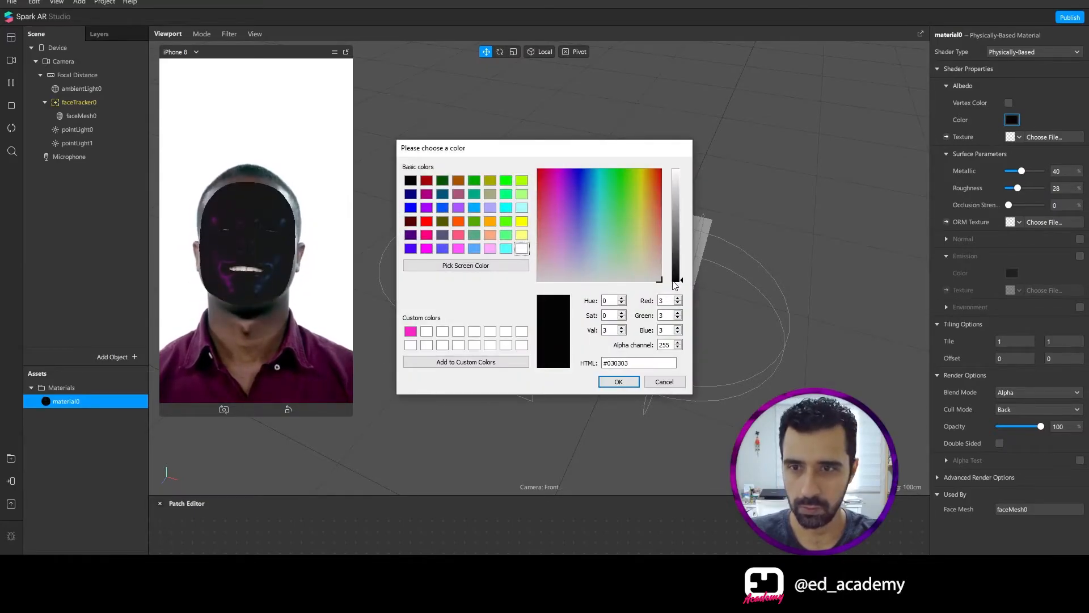
pyautogui.moveTo(675, 285); pyautogui.dragTo(673, 286)
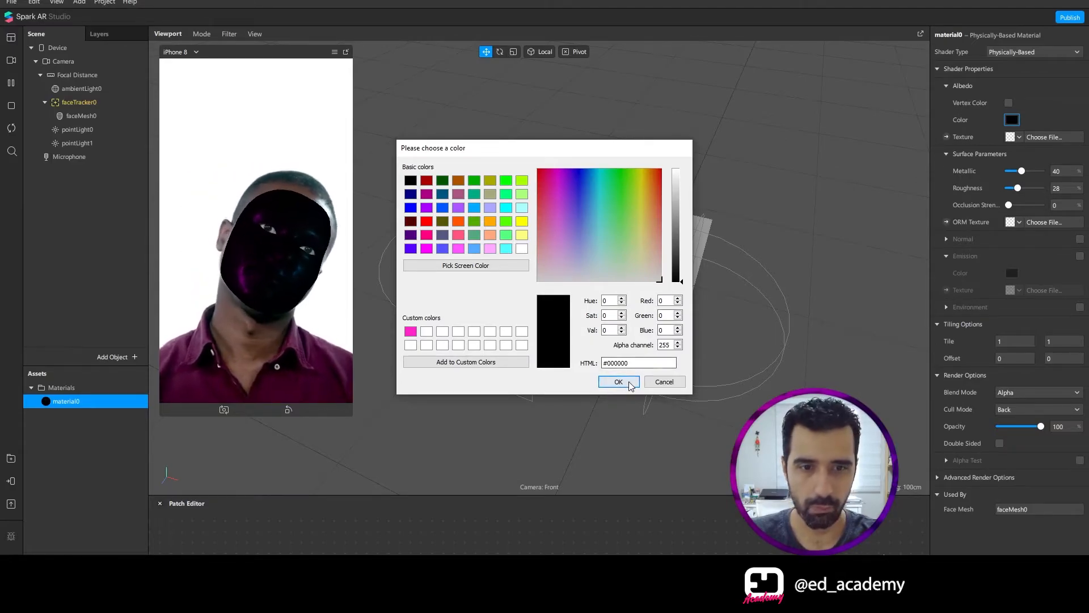
pyautogui.click(618, 382)
# - Set the face material's metallic to 44% and roughness to 33%, and change its albedo color to white (#ffffff)
pyautogui.moveTo(1022, 171)
pyautogui.mouseDown()
pyautogui.moveTo(1041, 172)
pyautogui.moveTo(1024, 172)
pyautogui.moveTo(1020, 191)
pyautogui.mouseUp()
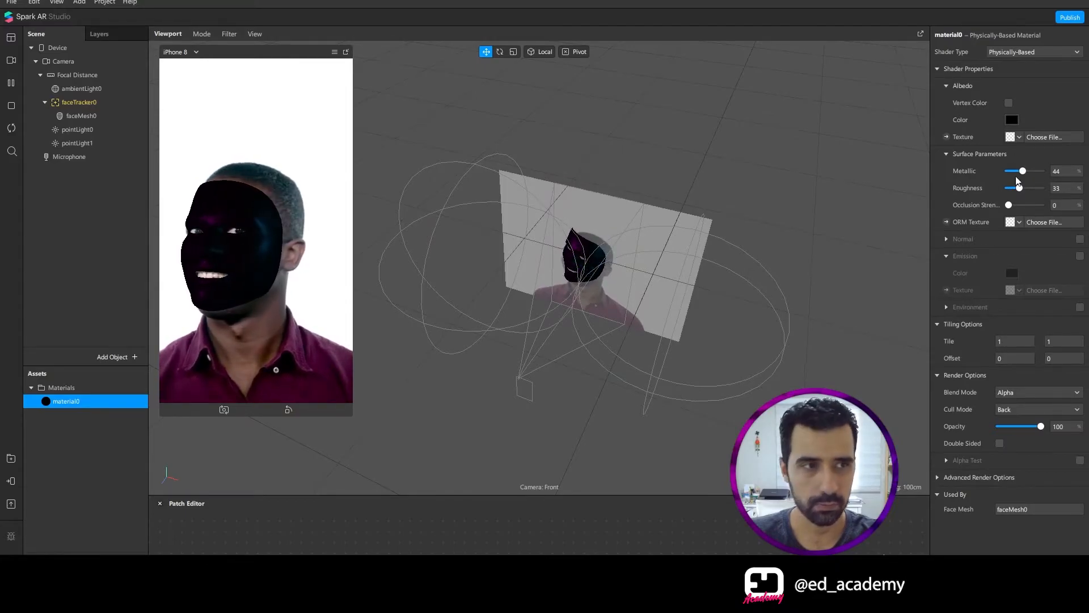
pyautogui.click(1012, 119)
pyautogui.moveTo(673, 221); pyautogui.dragTo(671, 163)
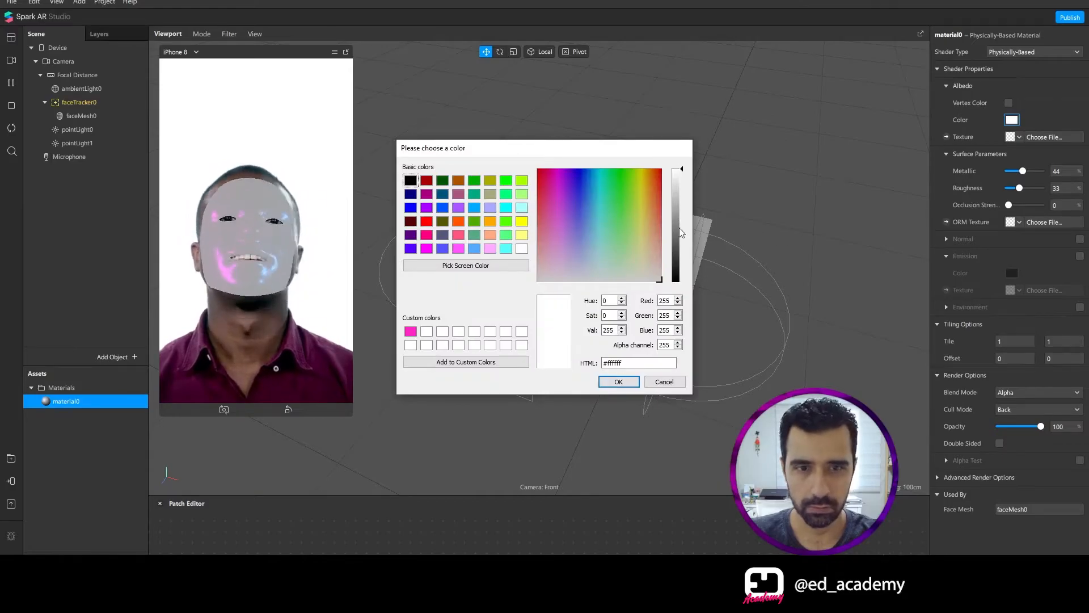
pyautogui.click(618, 381)
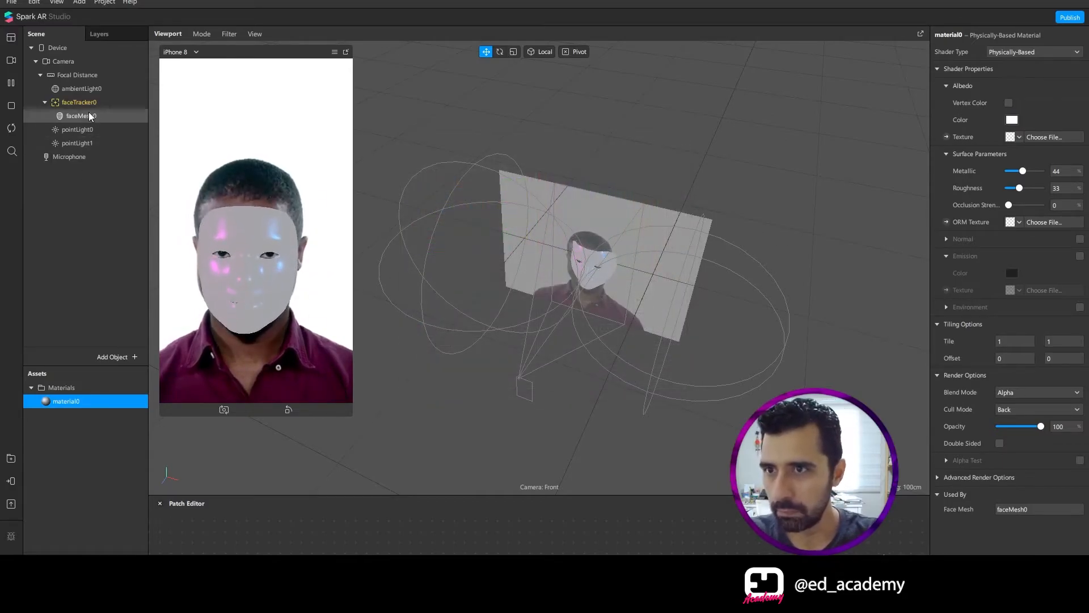
# - Hide the face mesh so the face is shown without the mask
pyautogui.doubleClick(79, 402)
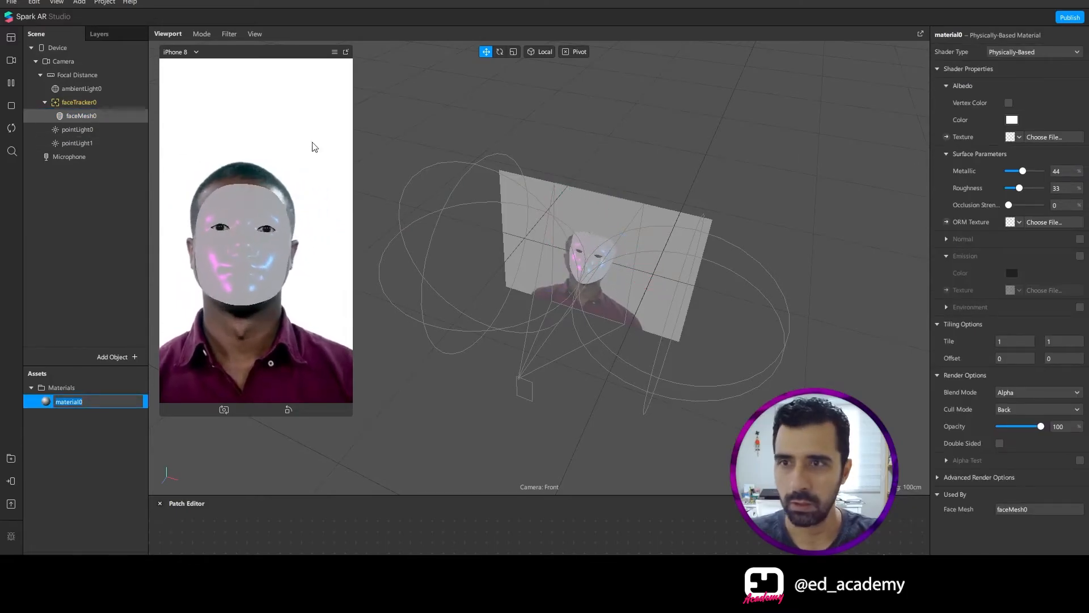
pyautogui.click(81, 116)
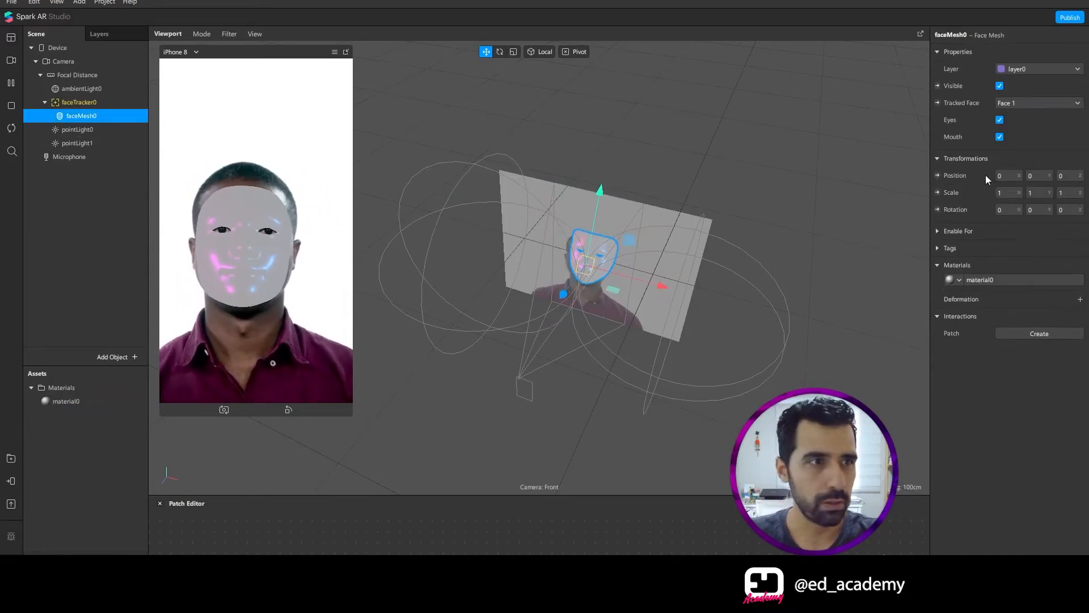
pyautogui.rightClick(104, 118)
pyautogui.click(989, 82)
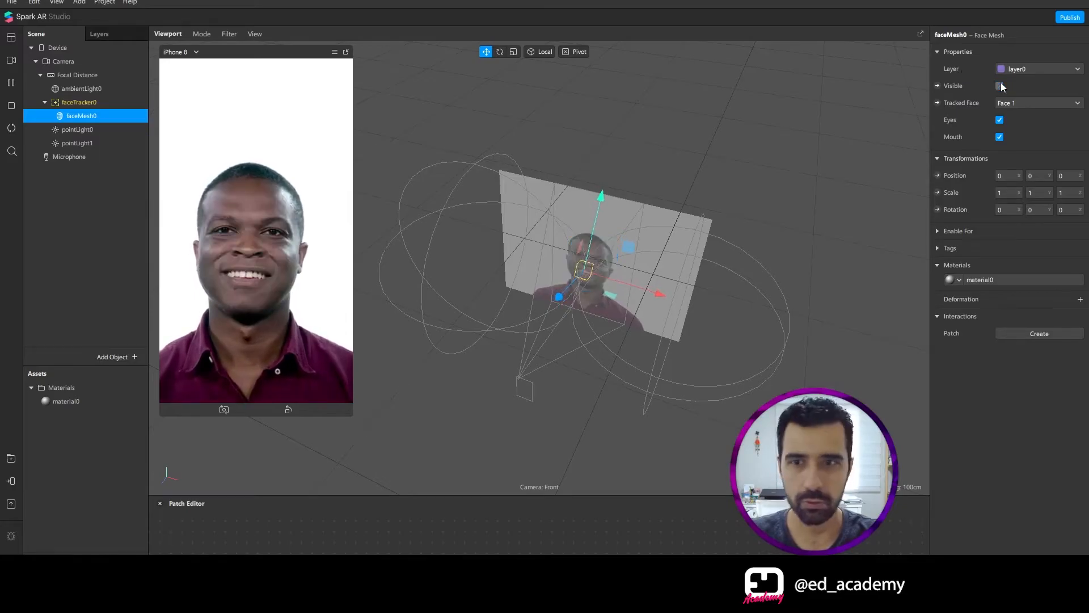
# - Search the AR Library's 3D objects for eyewear models, using the terms OCULOS and GLASSES
pyautogui.click(120, 357)
pyautogui.doubleClick(111, 399)
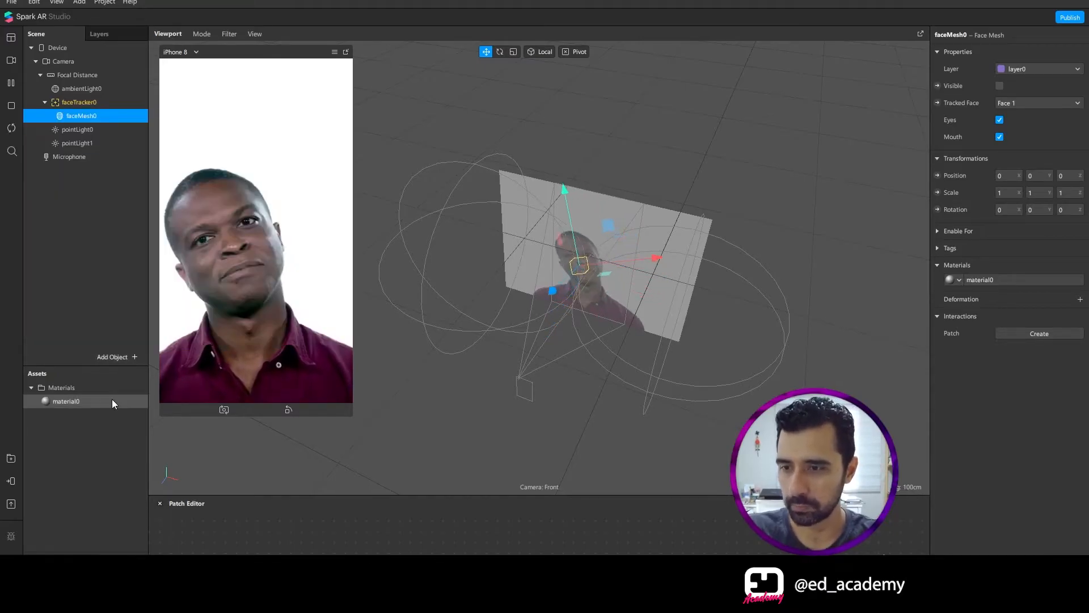
pyautogui.click(11, 461)
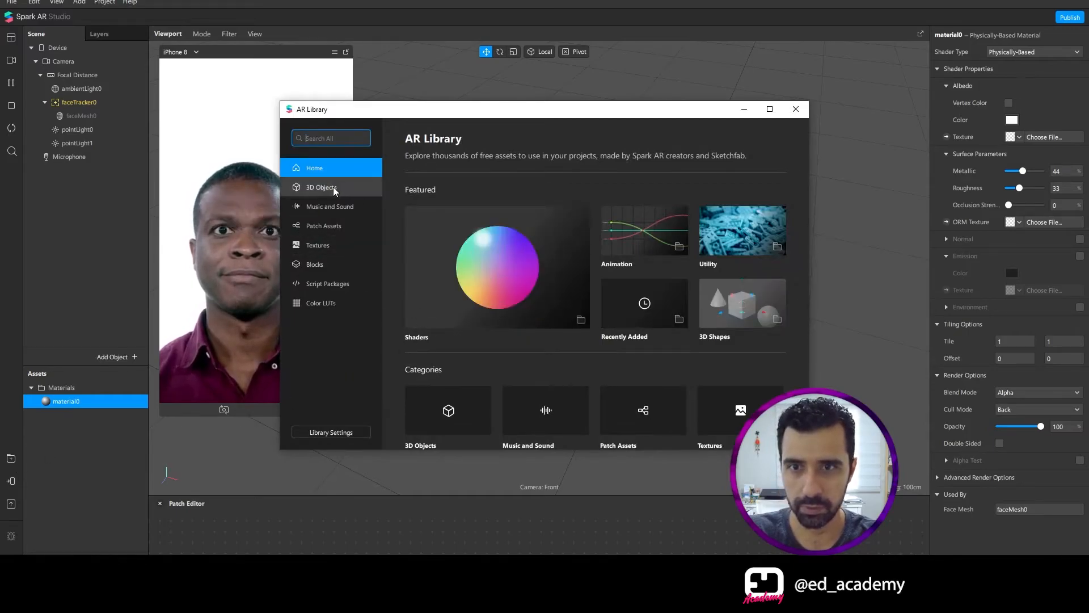
pyautogui.click(334, 189)
pyautogui.write('ocu')
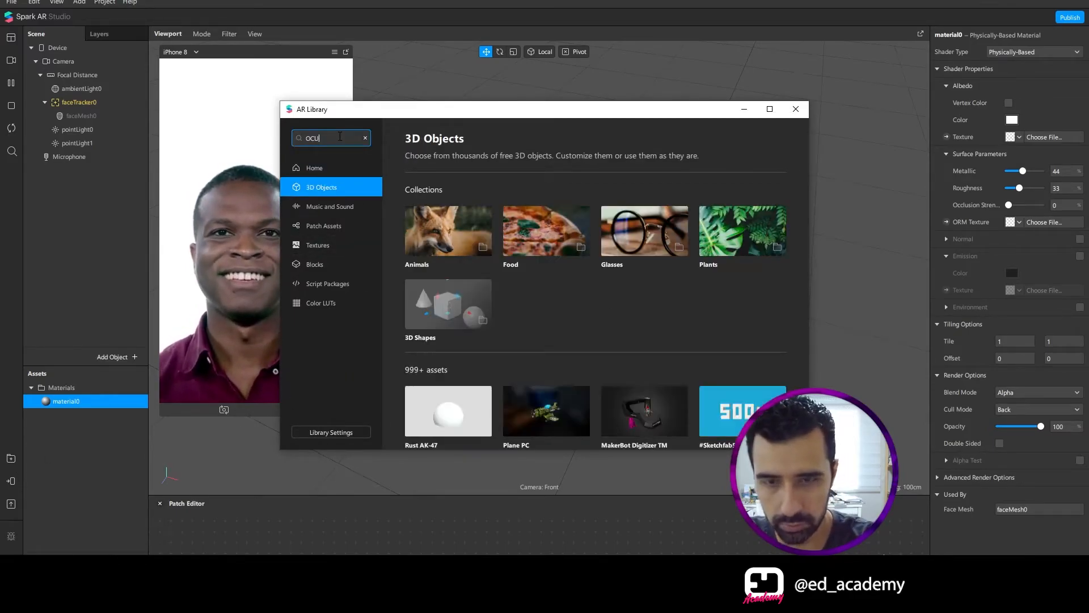
pyautogui.press('Return')
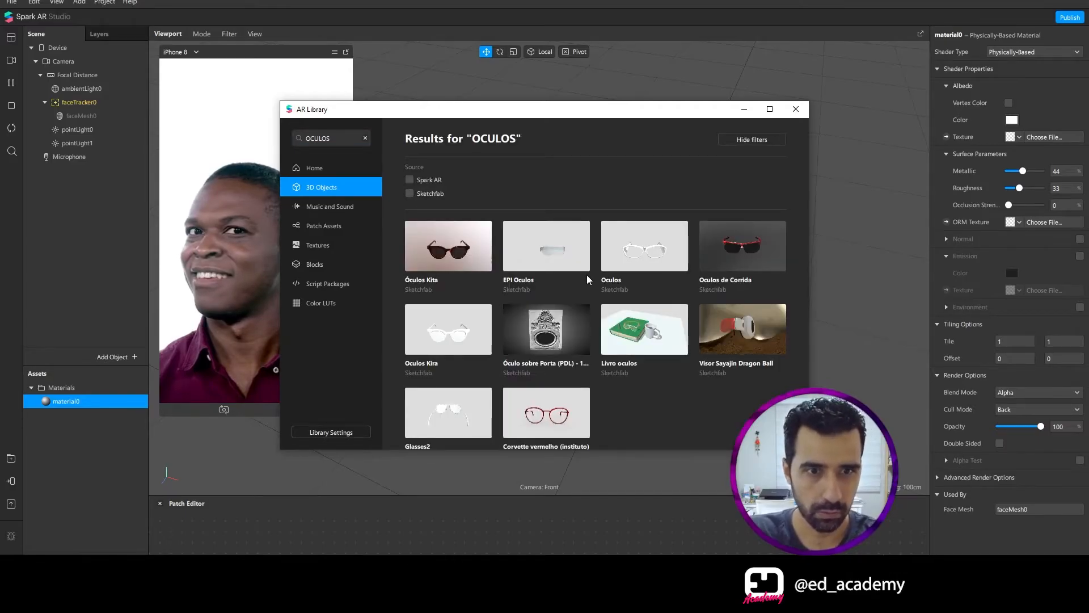
pyautogui.scroll(-1, 588, 279)
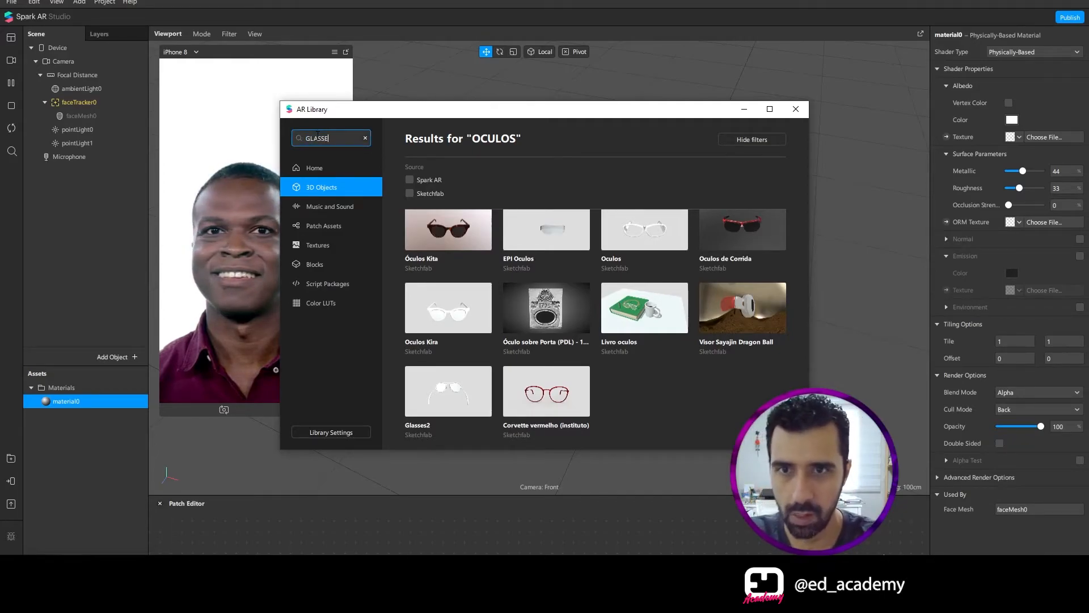
pyautogui.write('S')
pyautogui.press('Return')
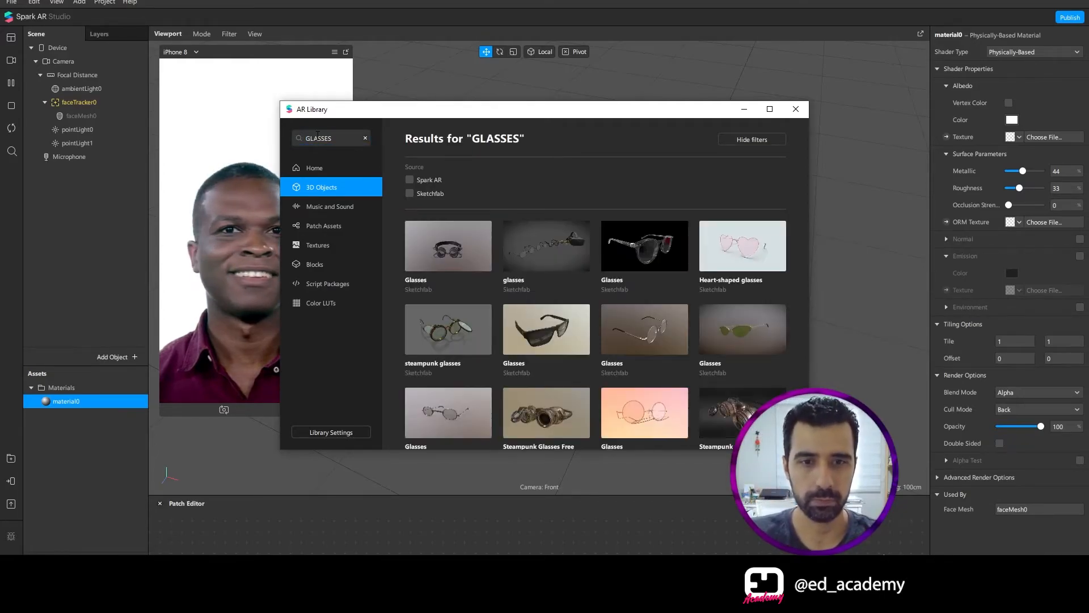
# - Open the Glasses collection in the AR Library's 3D objects category
pyautogui.scroll(-5, 575, 336)
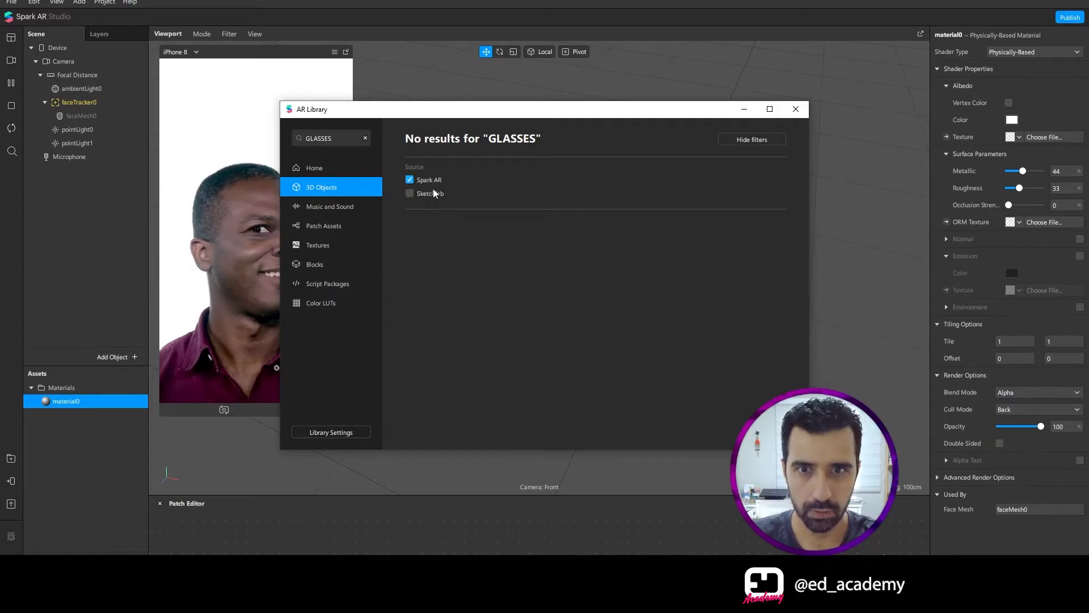
pyautogui.click(327, 168)
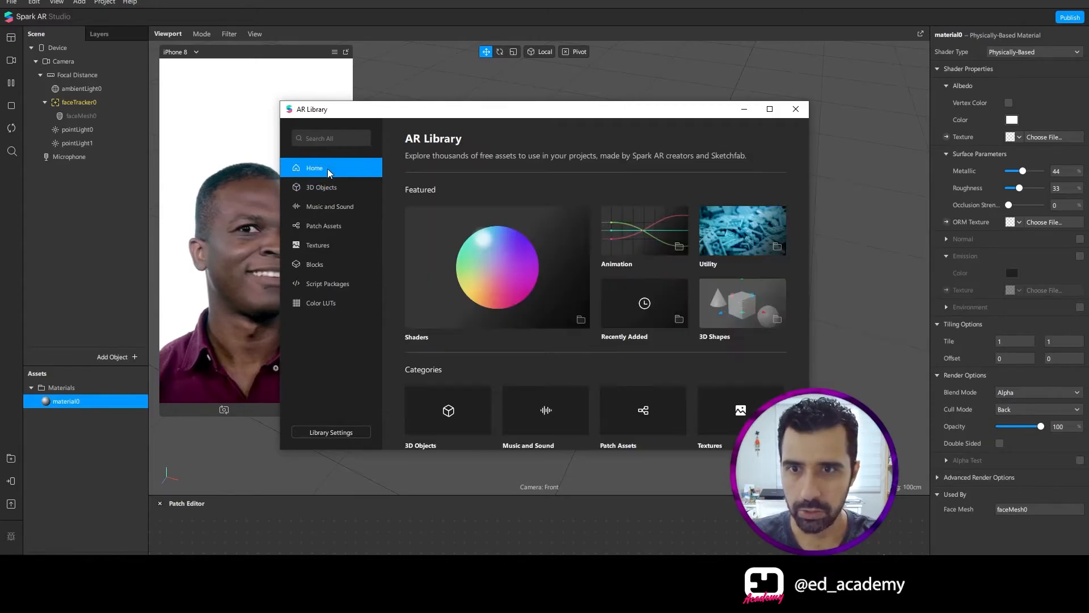
pyautogui.scroll(-2, 519, 254)
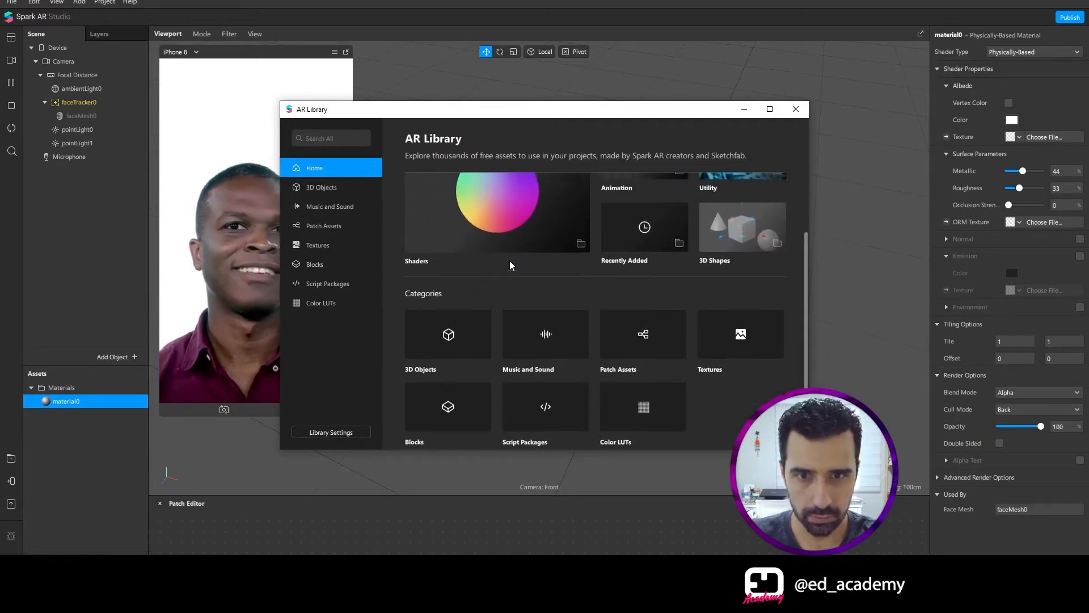
pyautogui.scroll(2, 510, 261)
pyautogui.click(344, 187)
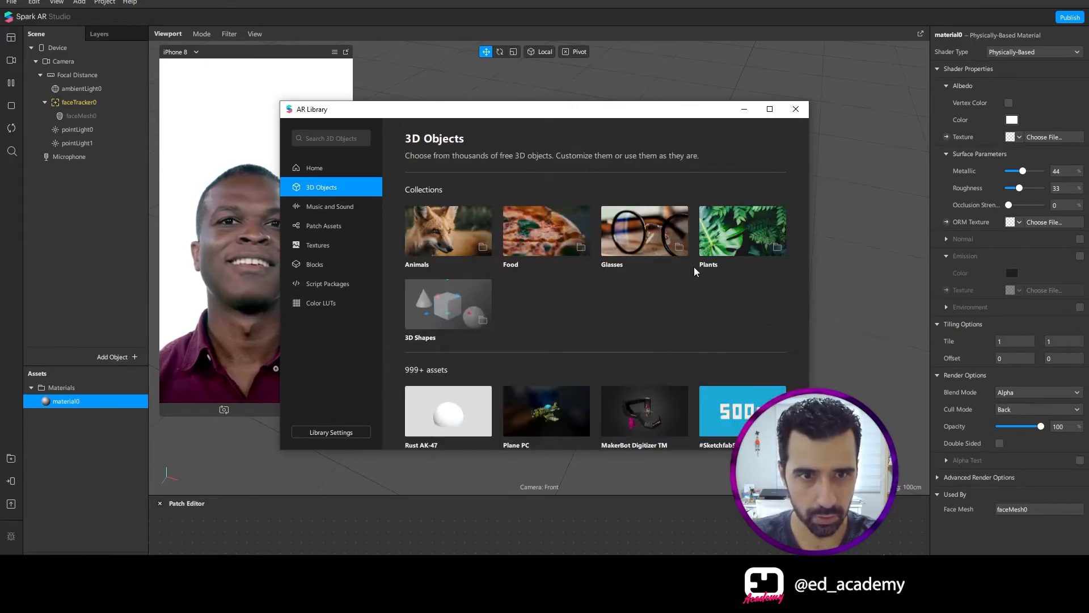
pyautogui.click(635, 247)
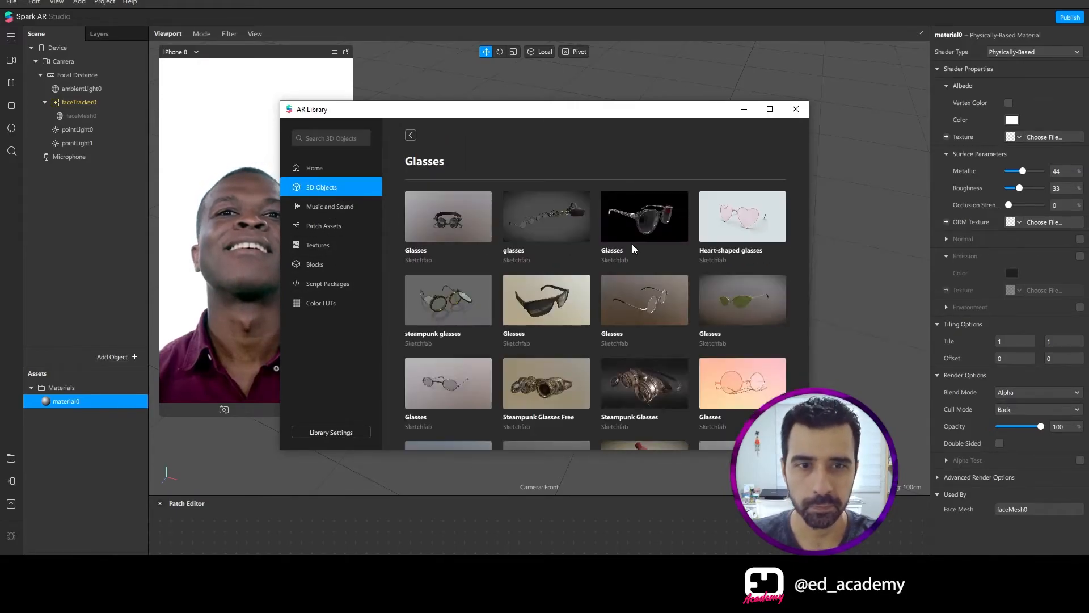
# - Import the Sketchfab Glasses model with the orange temples into the project and close the AR Library
pyautogui.scroll(-4, 676, 288)
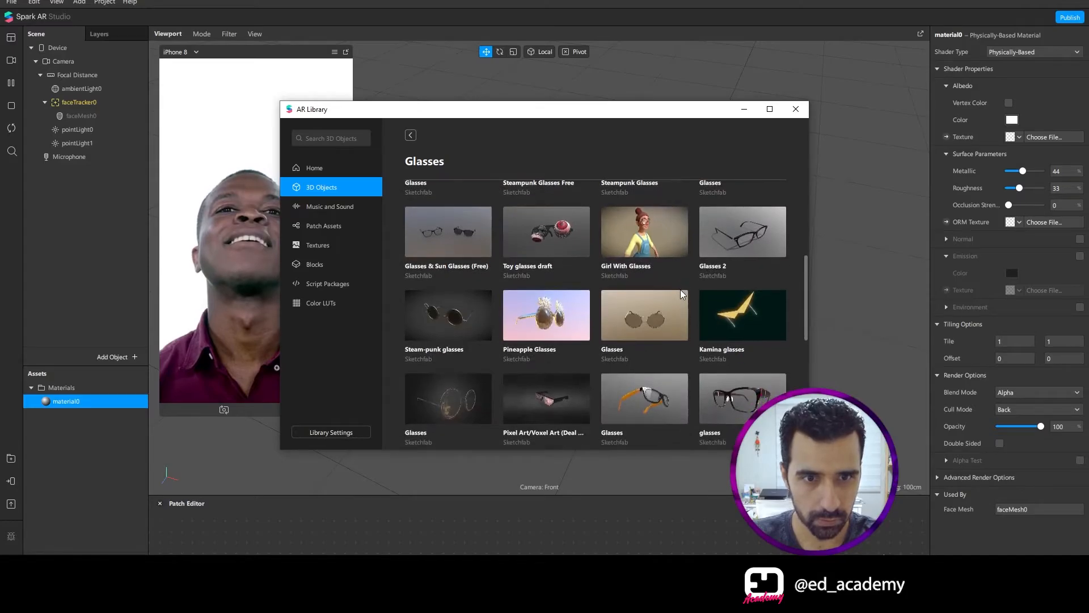
pyautogui.scroll(-2, 682, 294)
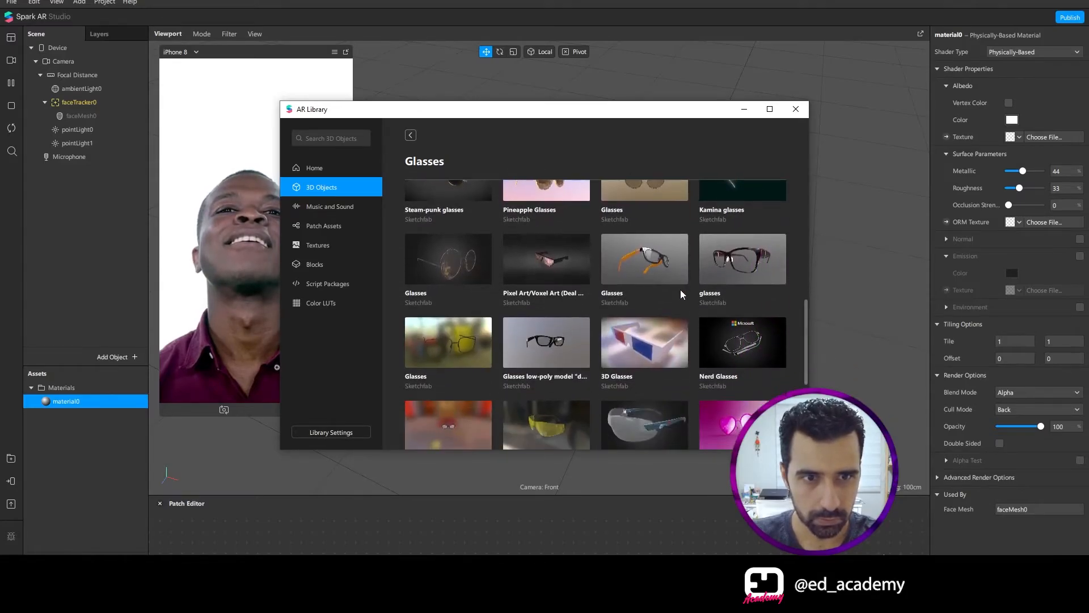
pyautogui.click(667, 261)
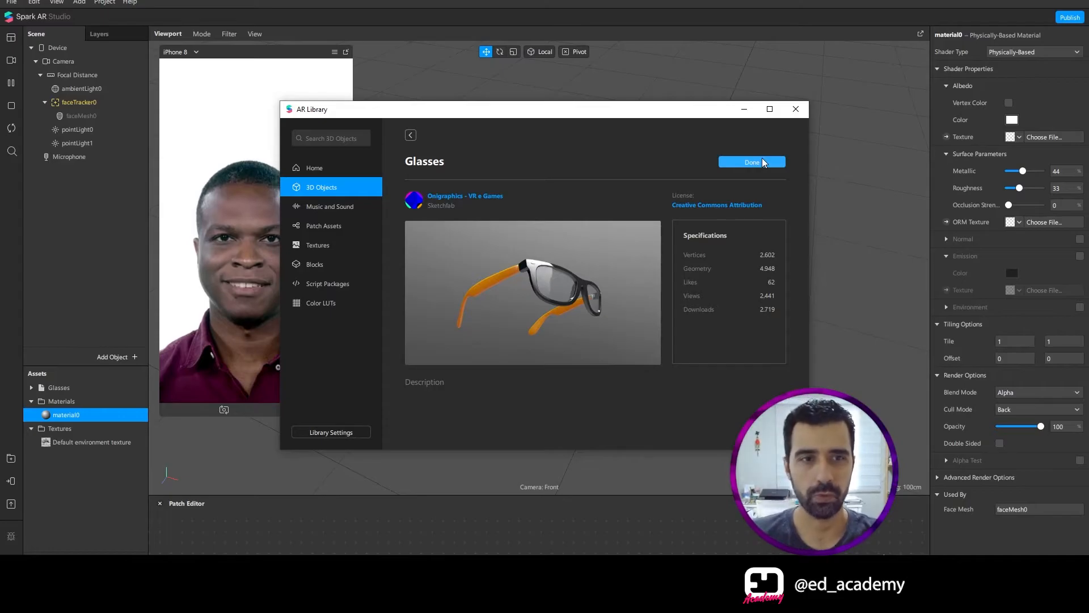
pyautogui.click(796, 109)
# - Place the imported Glasses object inside faceTracker0 in the scene
pyautogui.click(93, 469)
pyautogui.click(32, 388)
pyautogui.moveTo(74, 404); pyautogui.dragTo(92, 108)
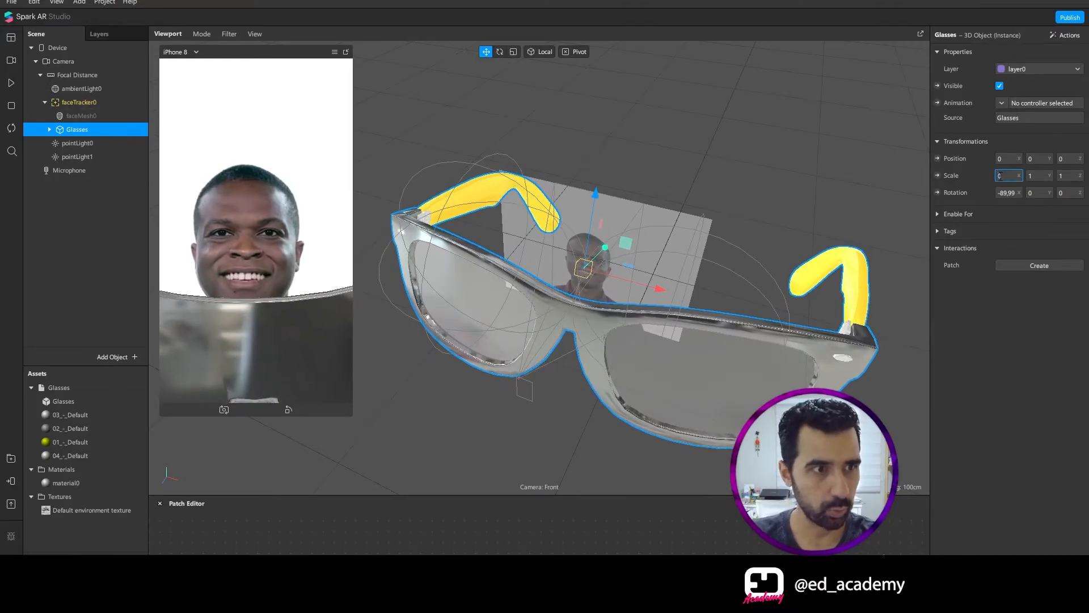
# - Set the glasses' scale to 0,1 on all three axes
pyautogui.press('Tab')
pyautogui.write('0,1')
pyautogui.press('Tab')
pyautogui.write('0,1')
pyautogui.press('Return')
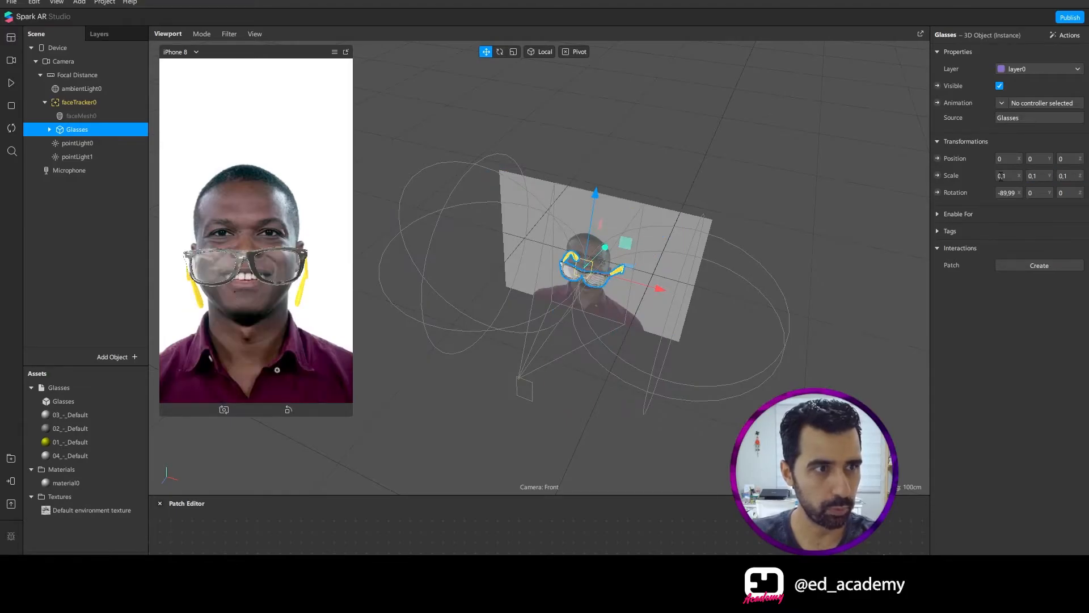
# - Raise the glasses to eye level and push them back onto the face, to about 0,05 on Y and -0,01 on Z
pyautogui.moveTo(596, 196); pyautogui.dragTo(598, 181)
pyautogui.moveTo(734, 279); pyautogui.dragTo(621, 310)
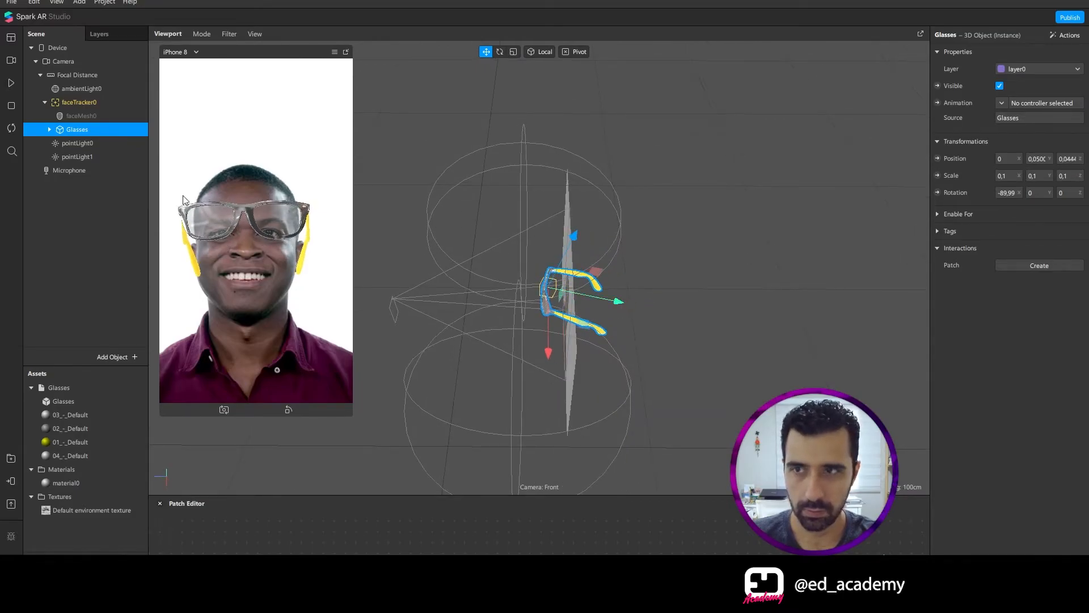
pyautogui.click(12, 83)
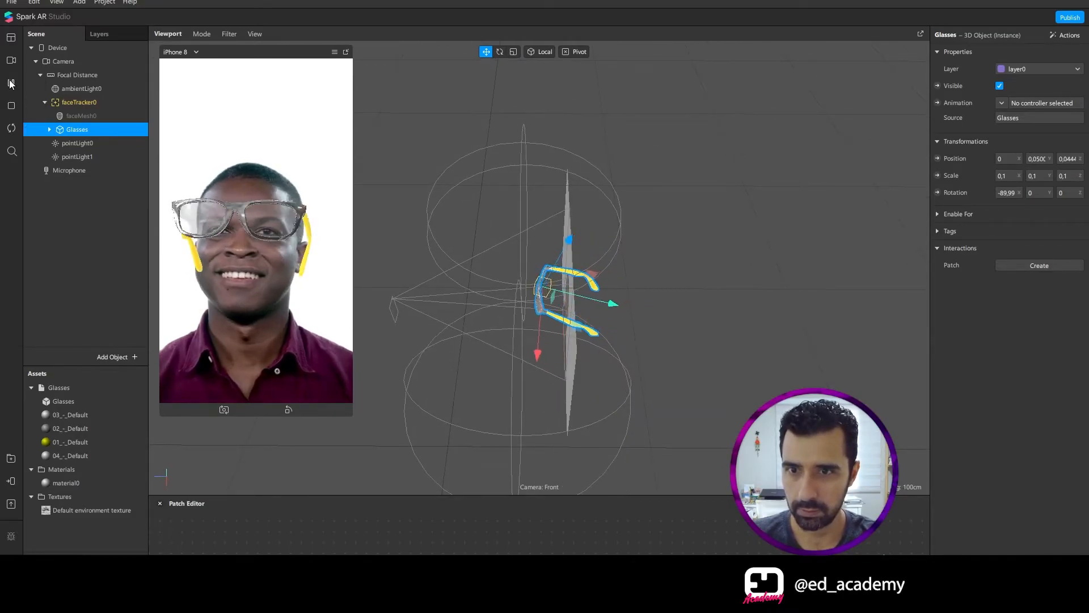
pyautogui.moveTo(616, 304); pyautogui.dragTo(631, 315)
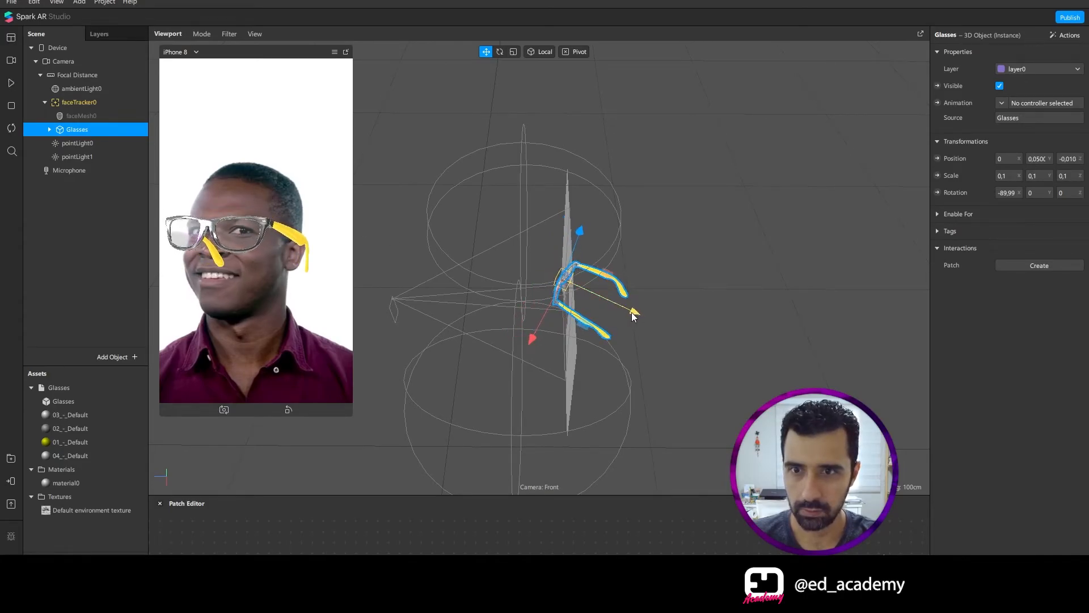
pyautogui.click(11, 84)
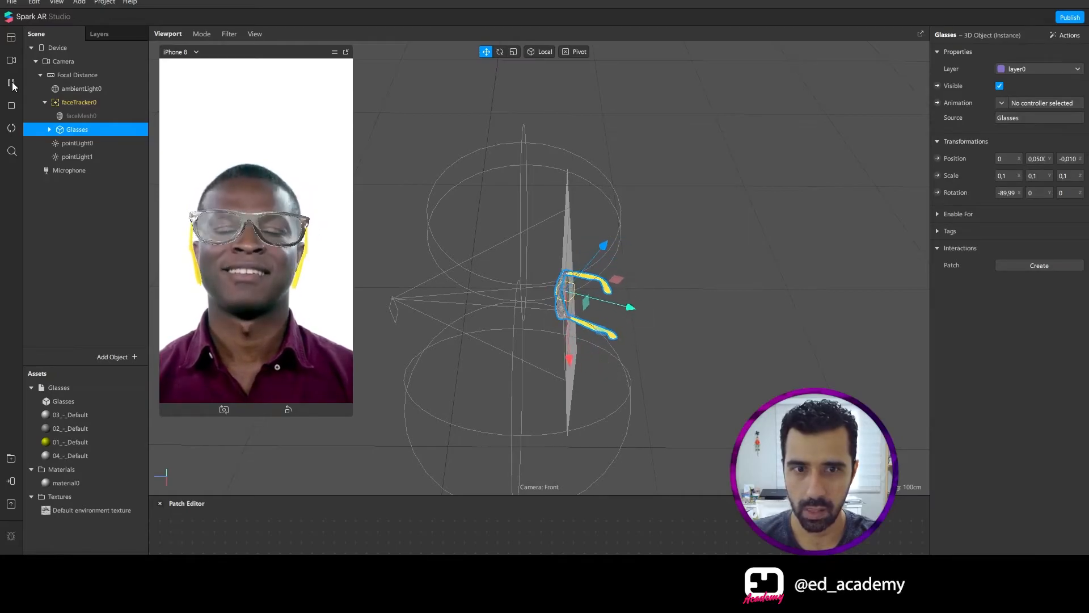
# - Scale the glasses uniformly to about 0,094 and check their fit on the moving face
pyautogui.click(11, 83)
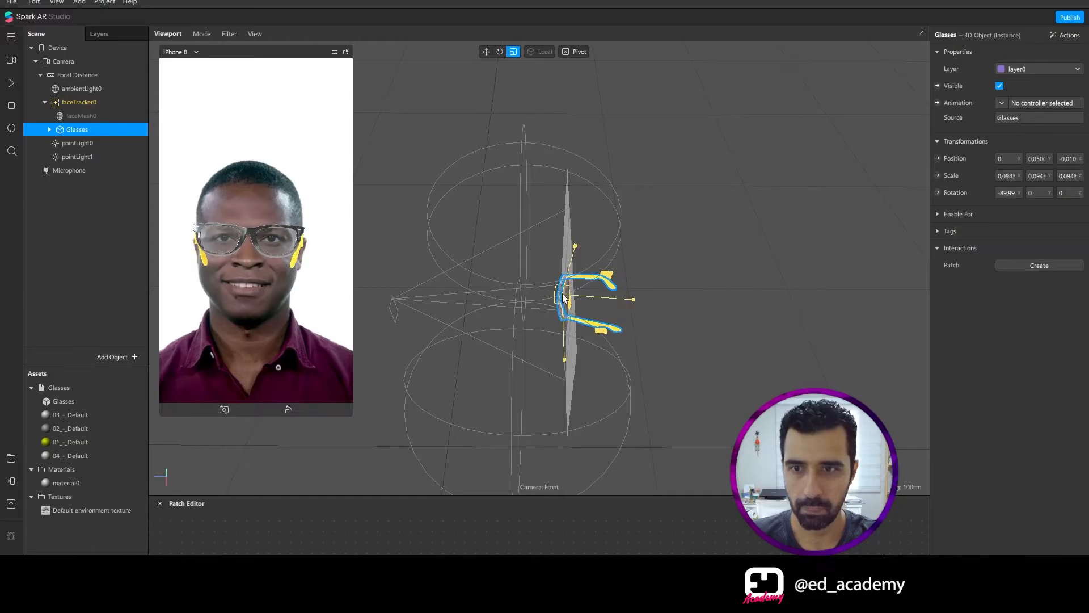
pyautogui.click(9, 84)
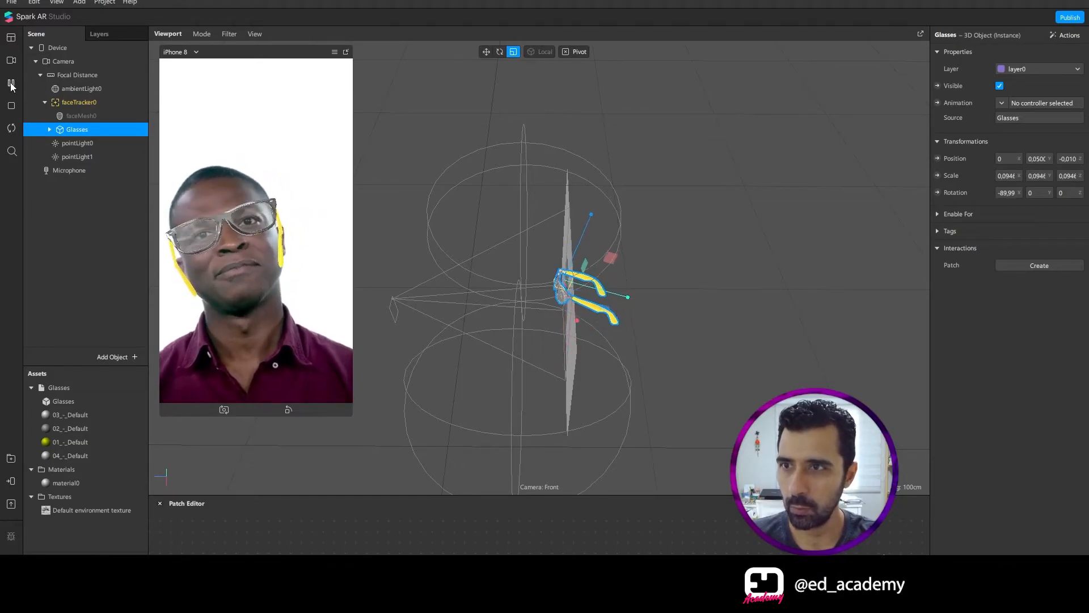
pyautogui.click(11, 85)
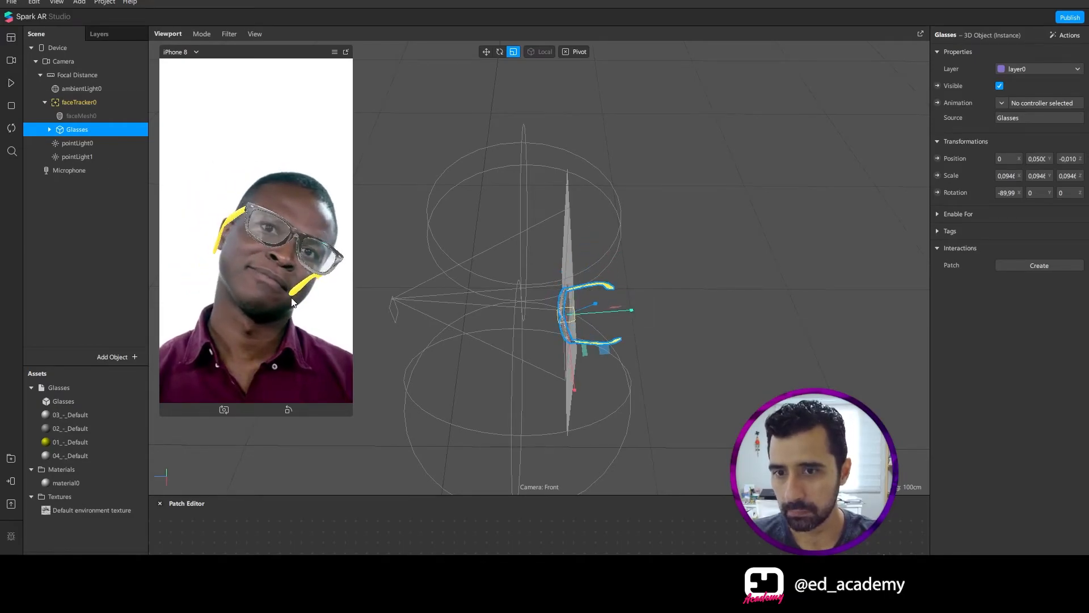
pyautogui.click(11, 84)
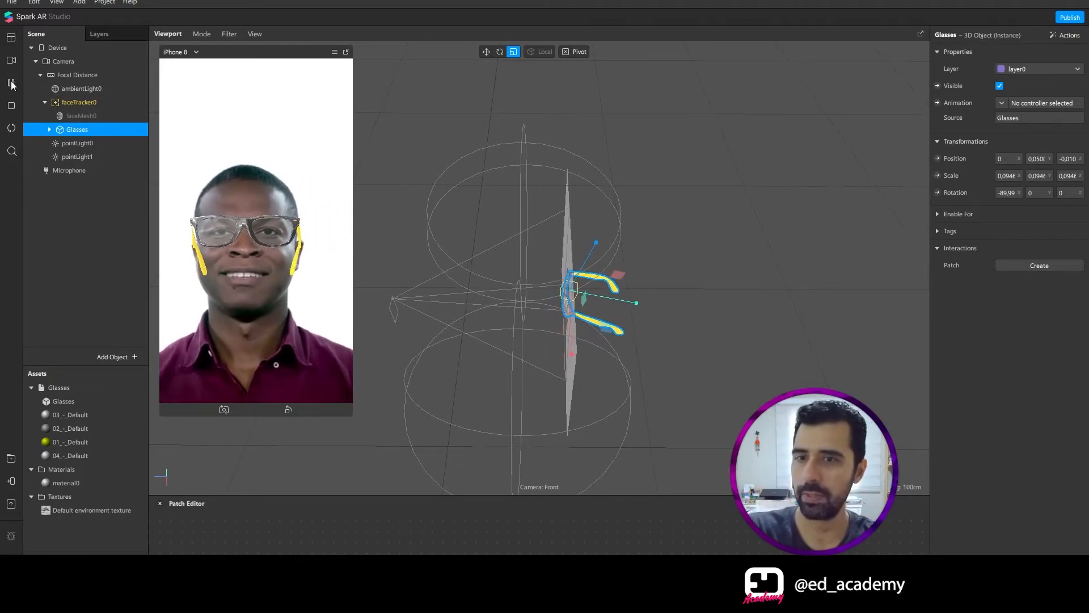
pyautogui.click(12, 83)
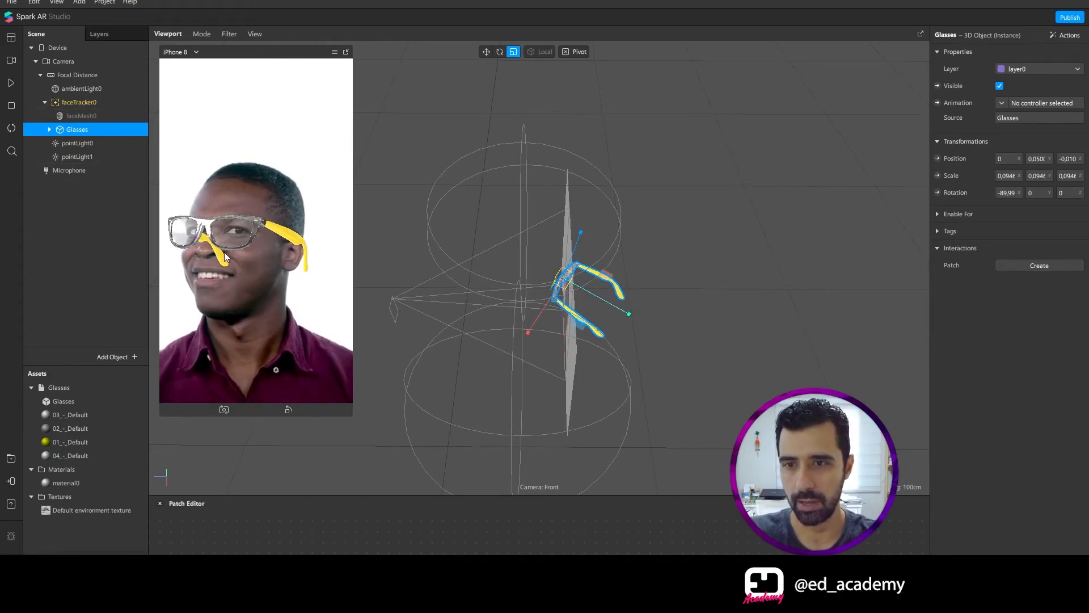
pyautogui.click(90, 235)
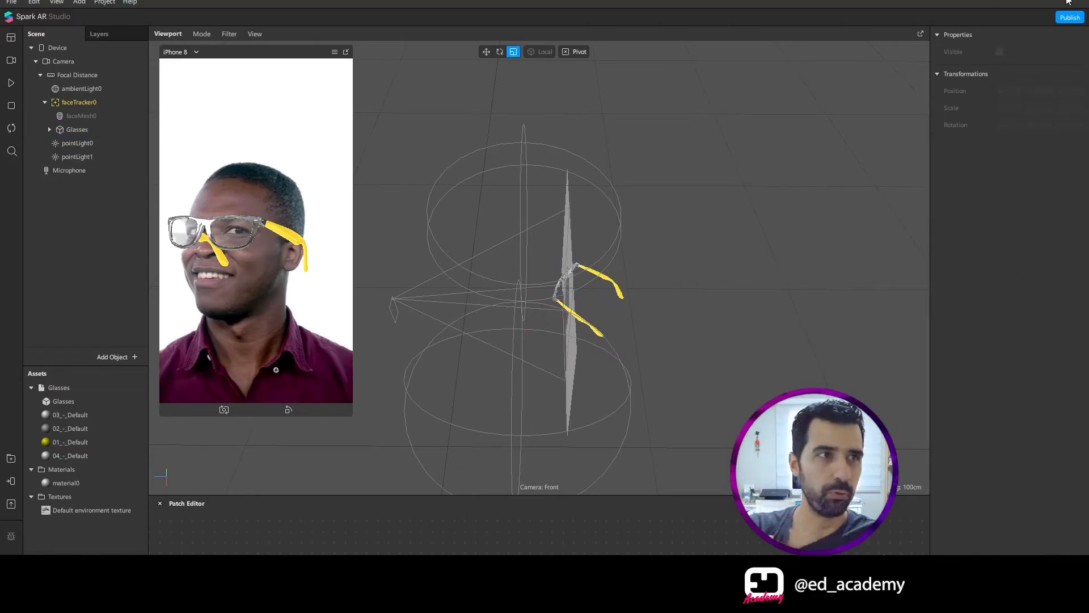
# - Switch to the glasses and headphones project, play its face preview and view the scene's lights from the side
pyautogui.click(1068, 0)
pyautogui.click(585, 313)
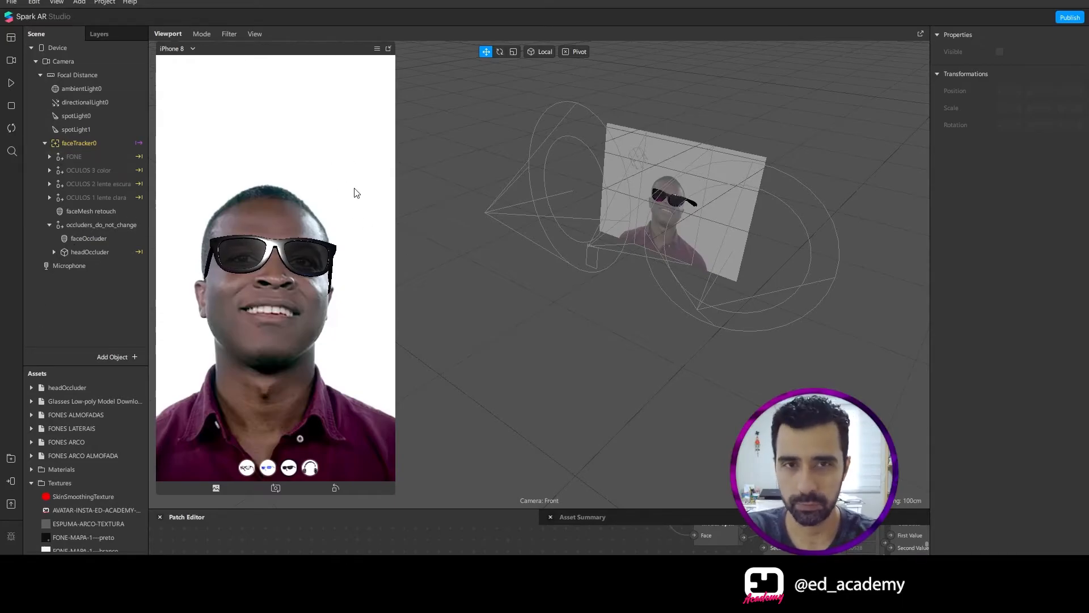
pyautogui.click(11, 83)
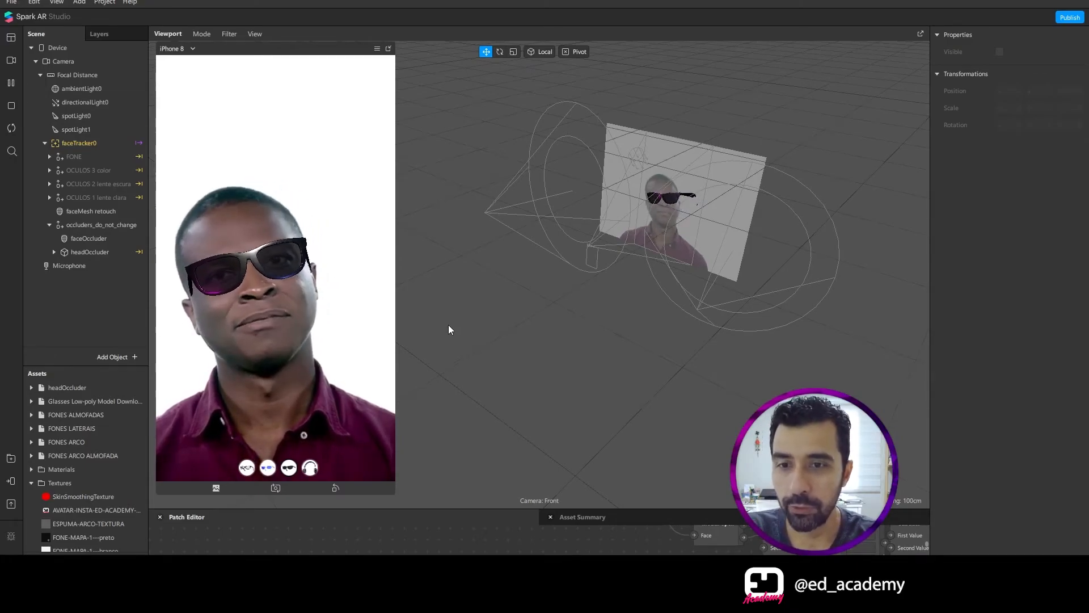
pyautogui.moveTo(635, 377); pyautogui.dragTo(598, 392, button='right')
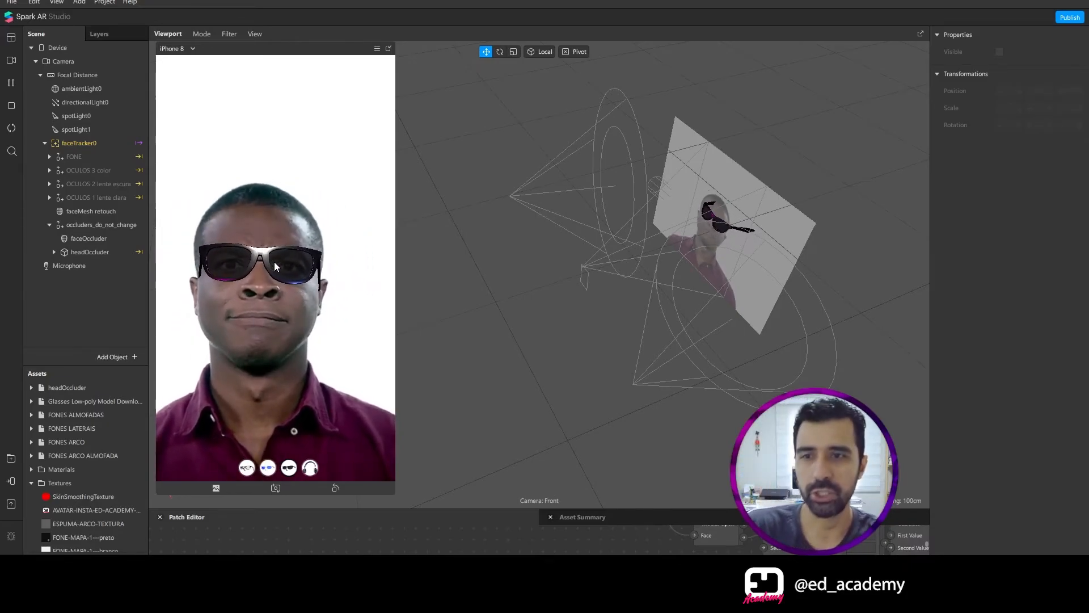
pyautogui.scroll(3, 697, 257)
pyautogui.moveTo(697, 257); pyautogui.dragTo(548, 198)
# - Examine the magenta spotLight1, the blue spotLight0 and the retouch face mesh around the tracked face
pyautogui.click(510, 115)
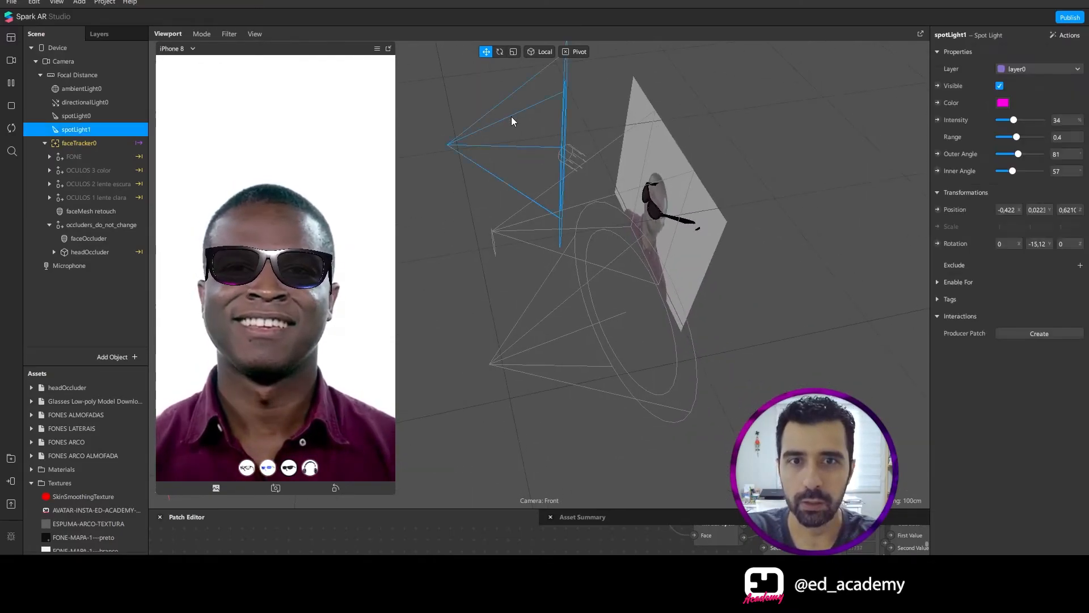
pyautogui.click(573, 292)
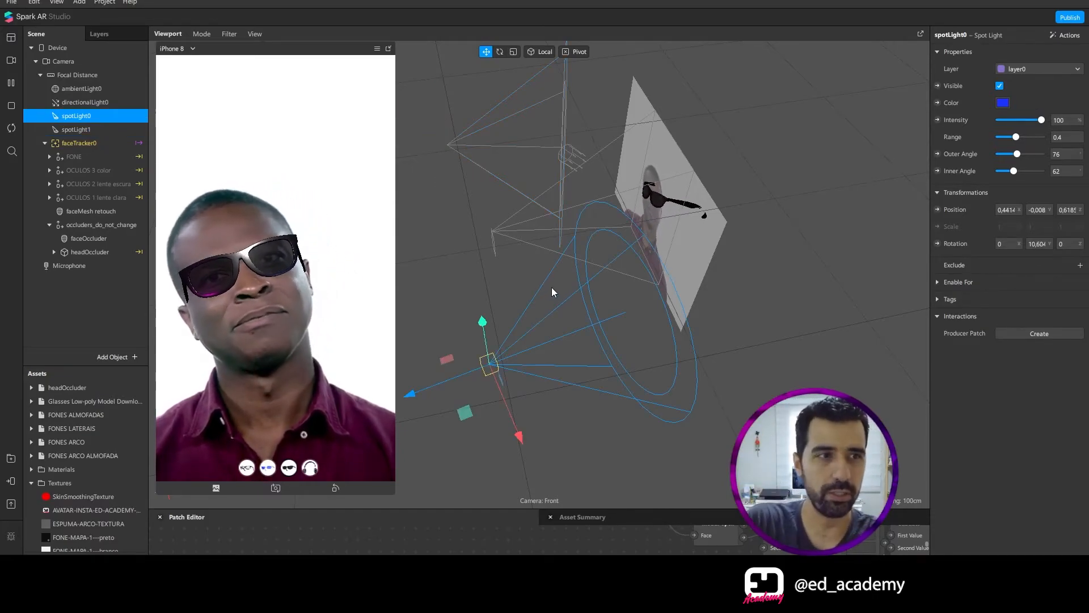
pyautogui.click(573, 102)
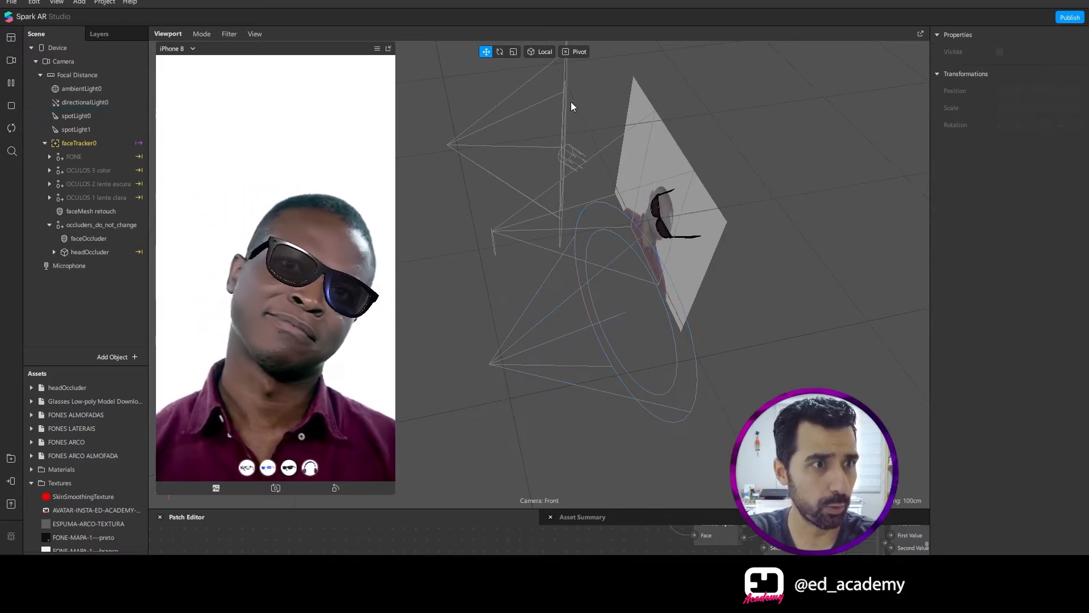
pyautogui.click(564, 105)
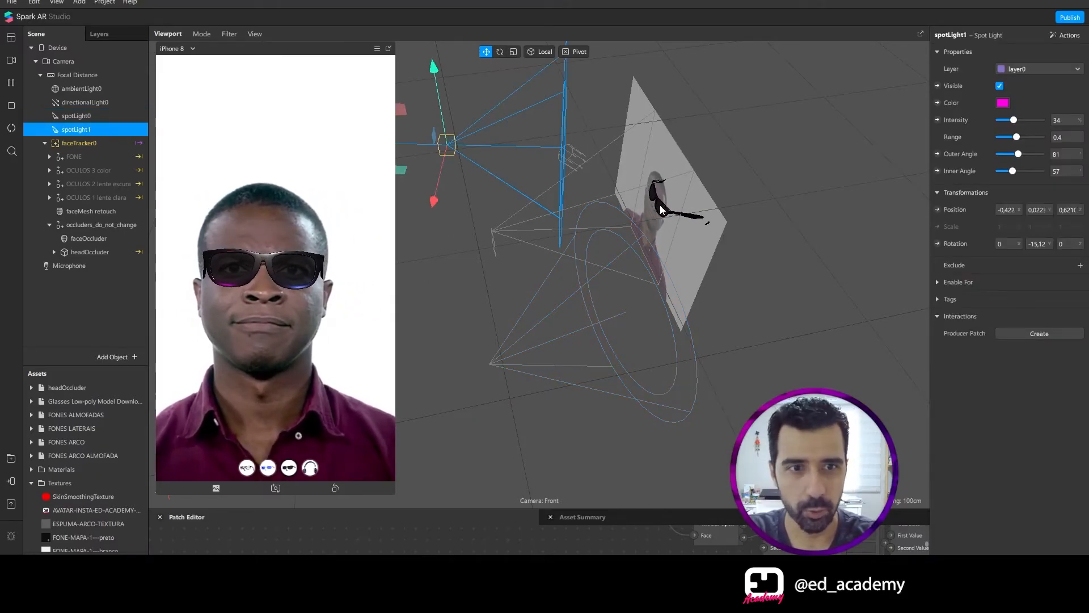
pyautogui.click(684, 215)
pyautogui.click(425, 302)
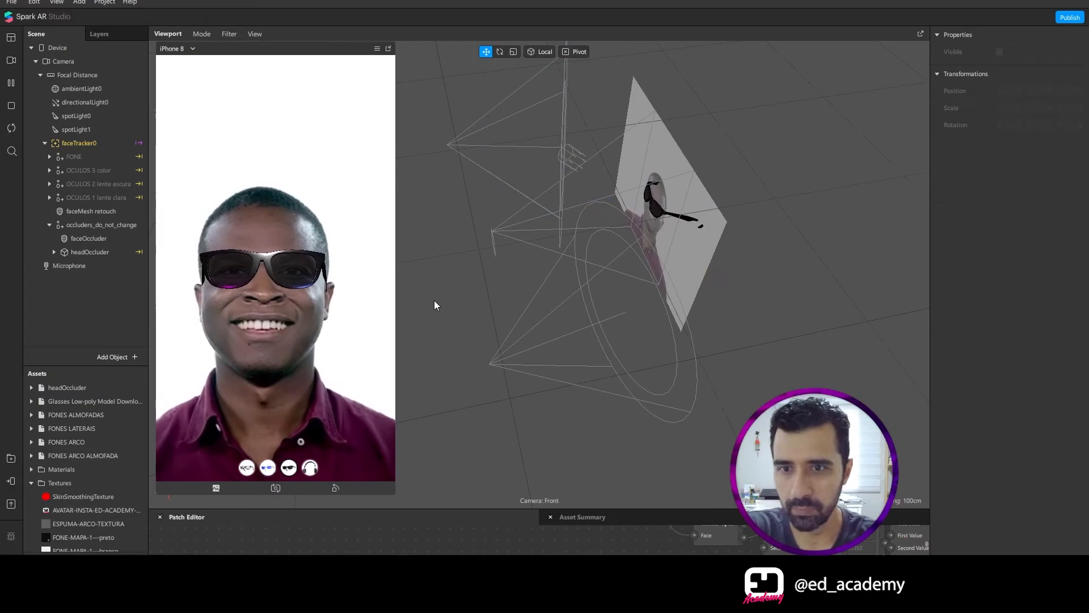
pyautogui.click(651, 196)
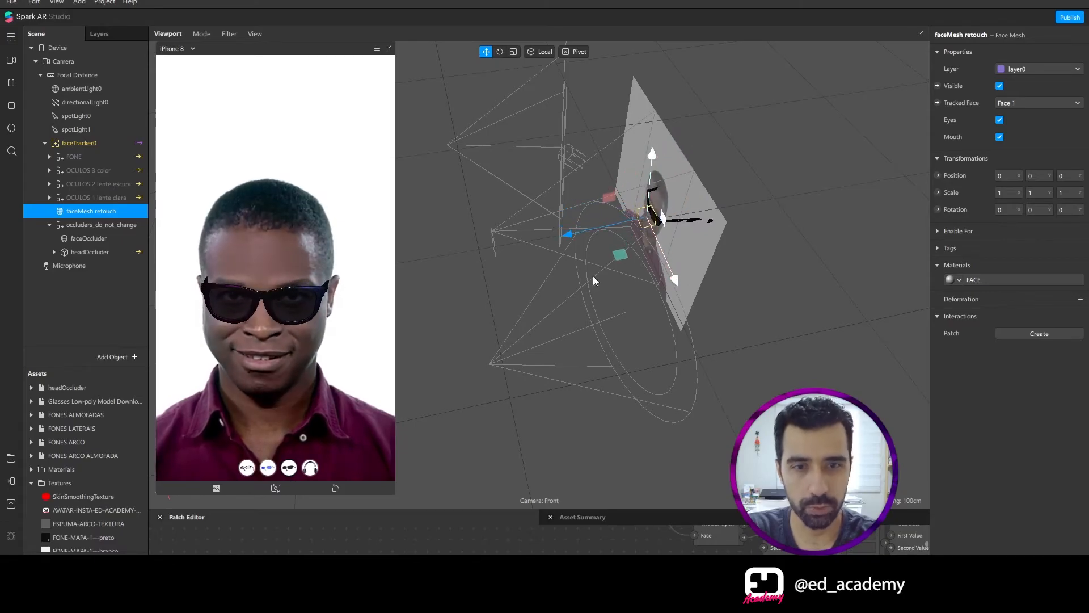
# - Preview the clear-lens glasses, the white-framed glasses and the black sunglasses in turn using the effect's picker
pyautogui.click(247, 468)
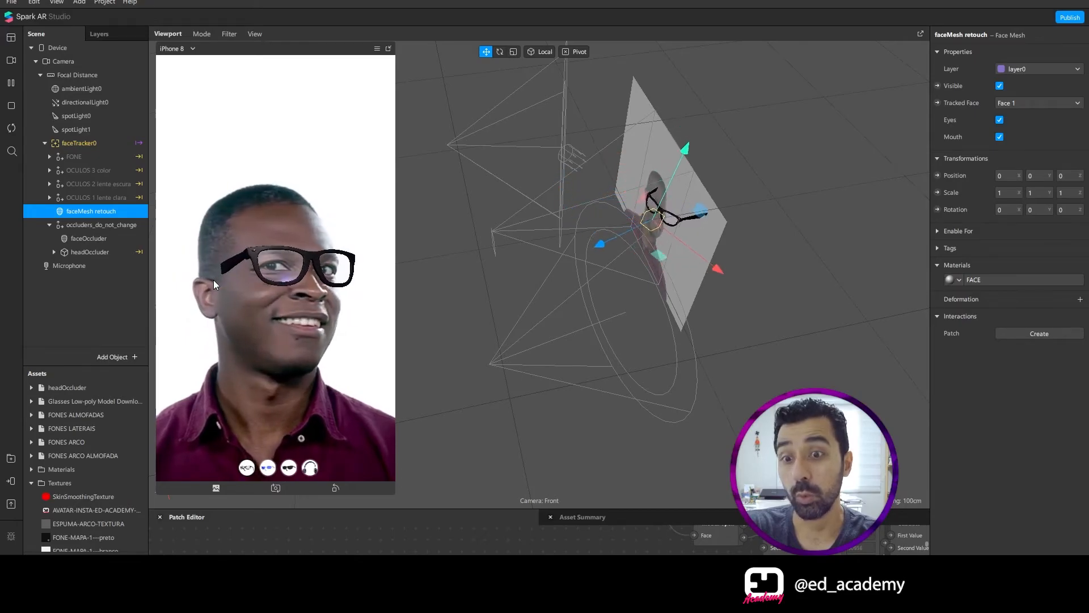
pyautogui.click(267, 469)
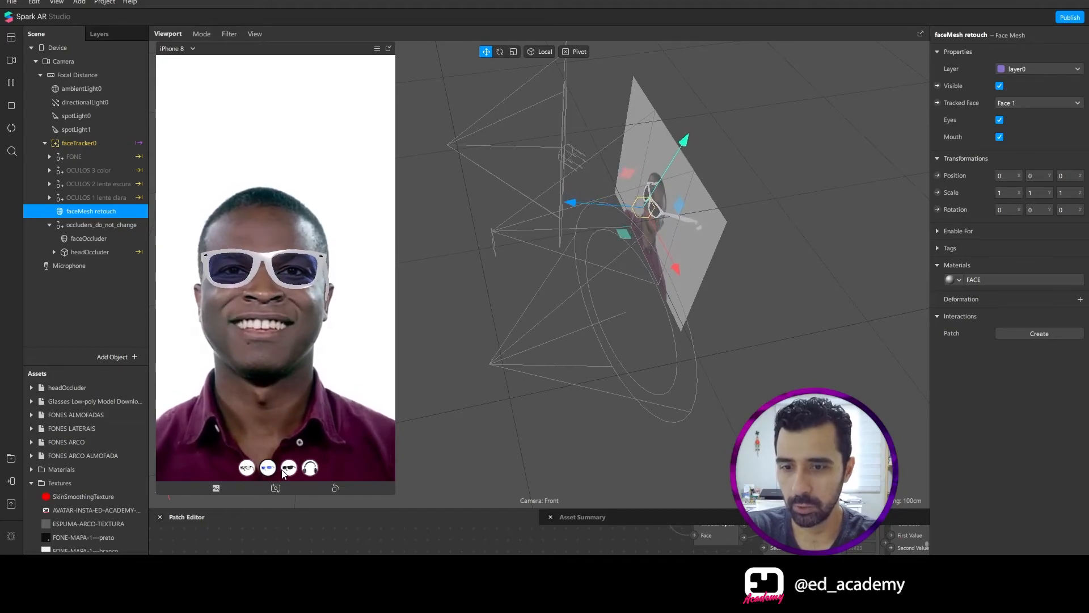
pyautogui.click(289, 472)
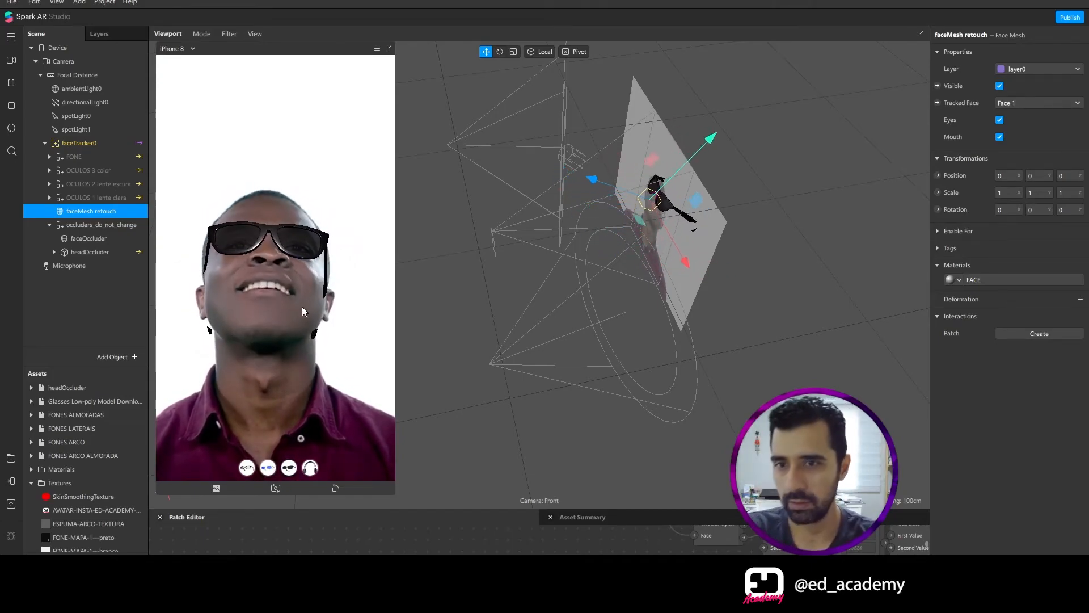
# - Examine up close how the blue spotLight0 reaches the sunglasses, and select the OCULOS 3 color object
pyautogui.scroll(5, 675, 275)
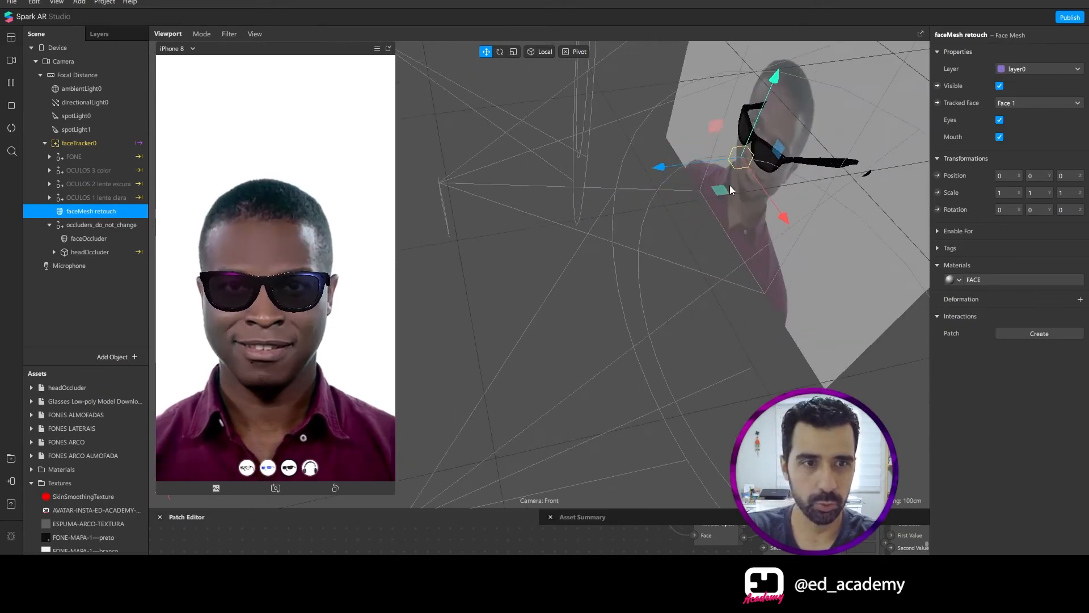
pyautogui.moveTo(774, 173); pyautogui.dragTo(721, 252, button='middle')
pyautogui.click(627, 235)
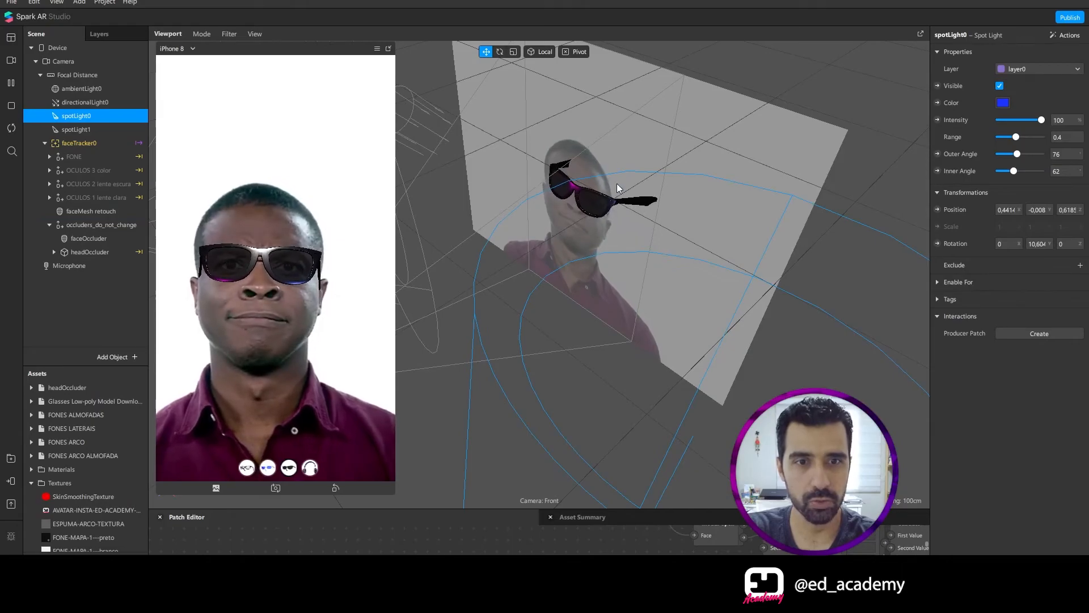
pyautogui.click(100, 169)
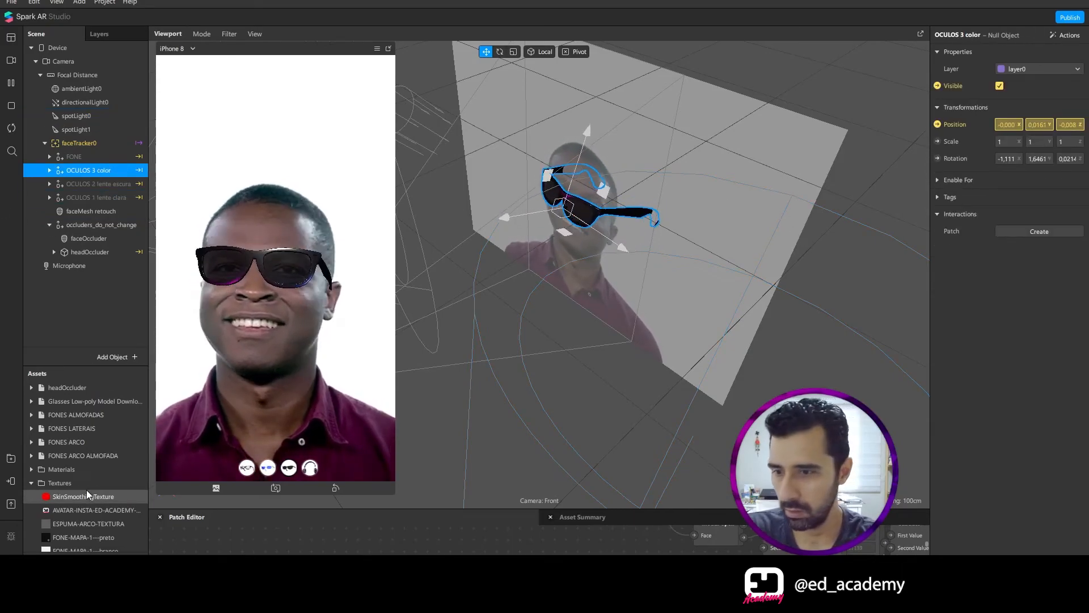
# - Open the MAL LENTE ESPELHADO material of the sunglasses lenses and set Metallic to 54% and Roughness to 32%
pyautogui.moveTo(720, 177); pyautogui.dragTo(665, 224, button='right')
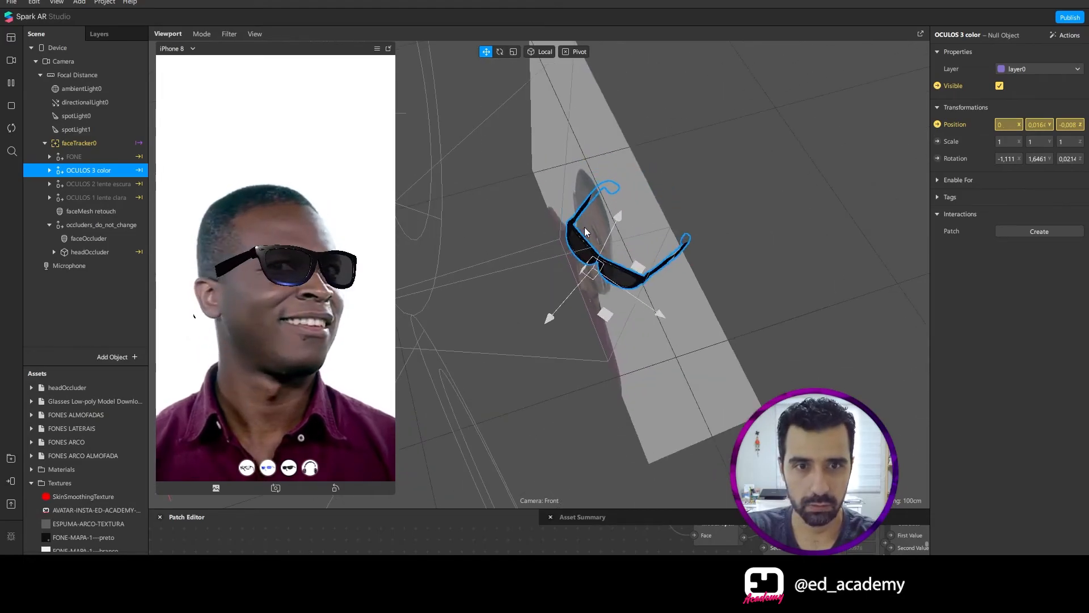
pyautogui.click(584, 227)
pyautogui.click(578, 236)
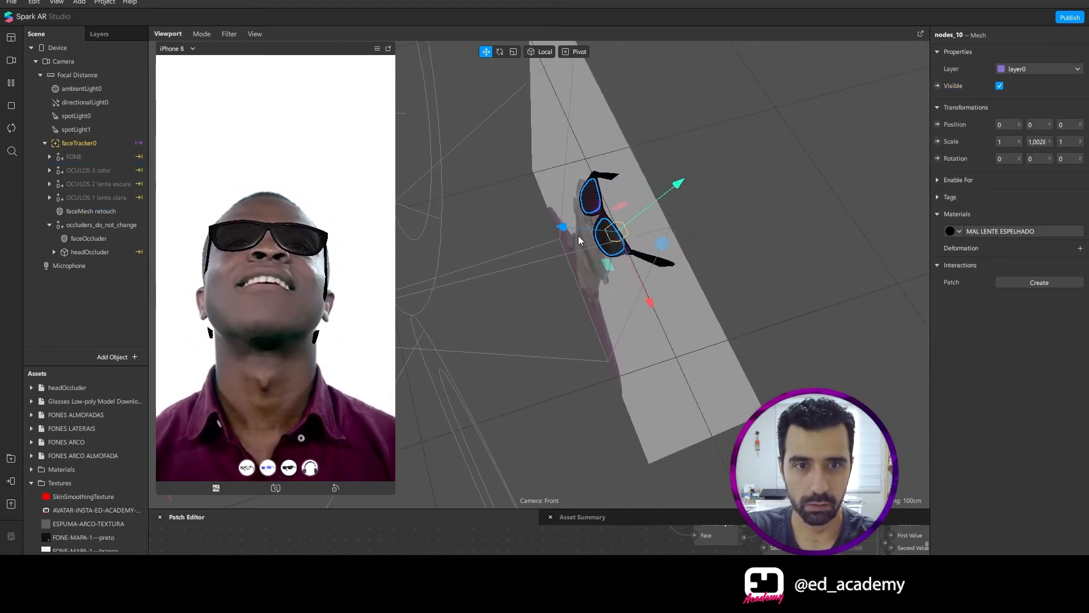
pyautogui.click(999, 230)
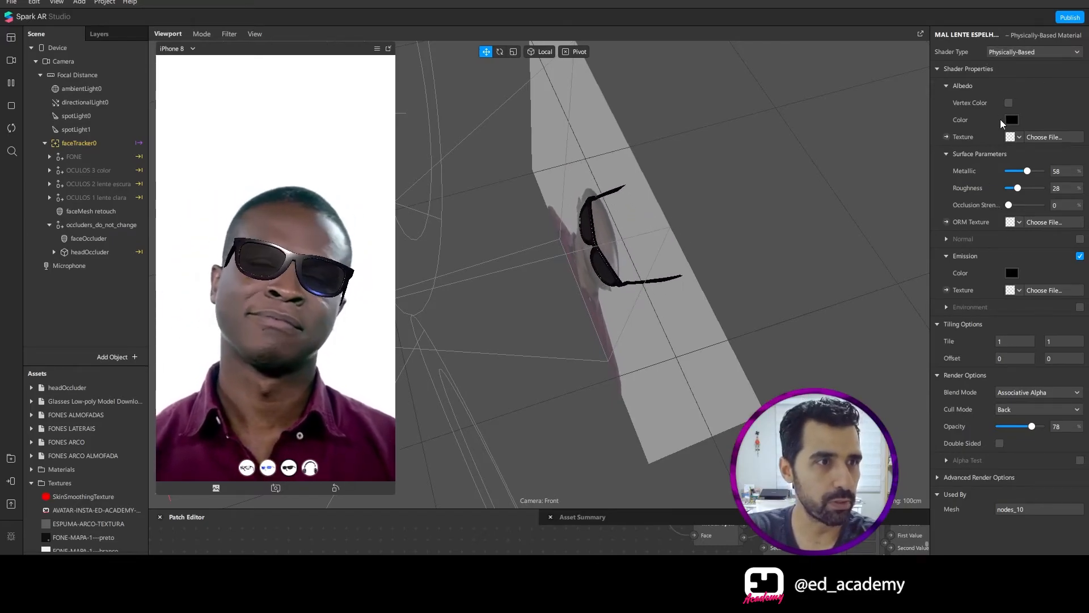
pyautogui.moveTo(1027, 170); pyautogui.dragTo(1021, 188)
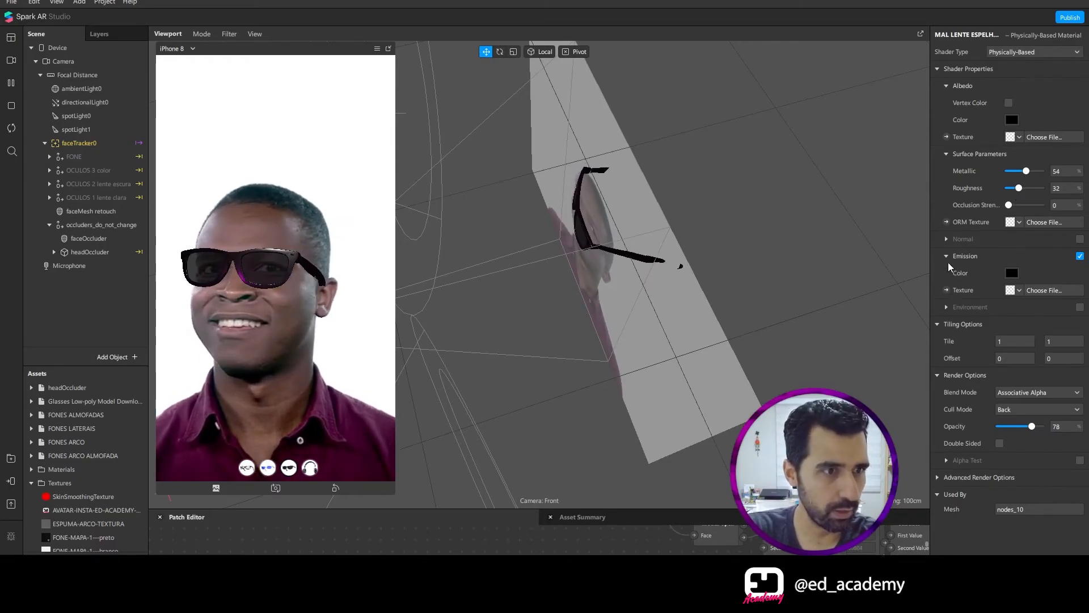
# - Try the lens material without Emission, and turn Emission back on
pyautogui.click(1080, 255)
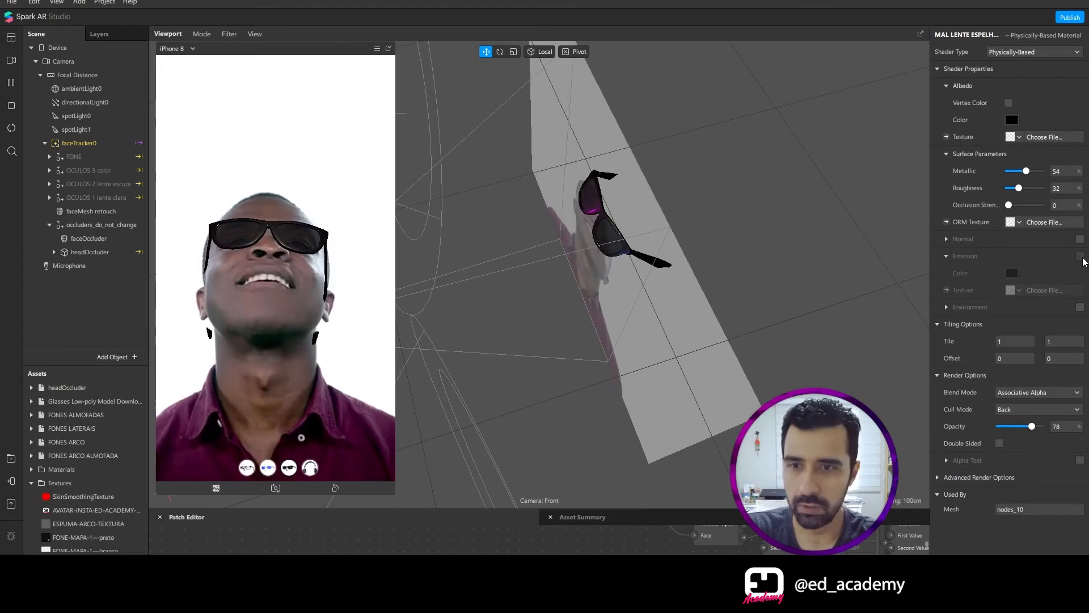
pyautogui.click(1080, 256)
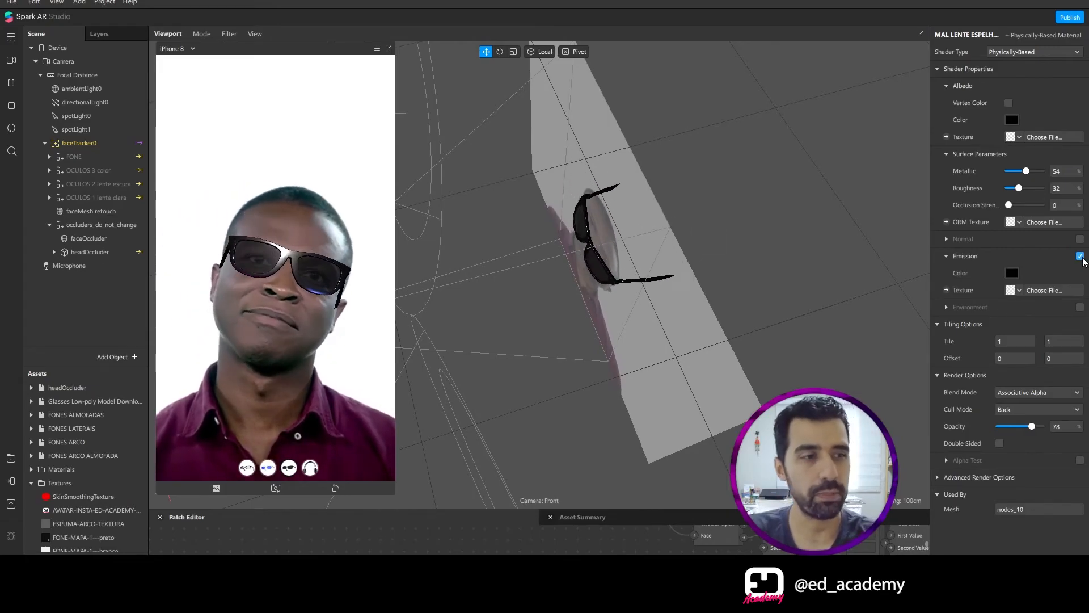
# - Keep the lens material's blend mode at Associative Alpha and set its opacity to 67%
pyautogui.click(1030, 391)
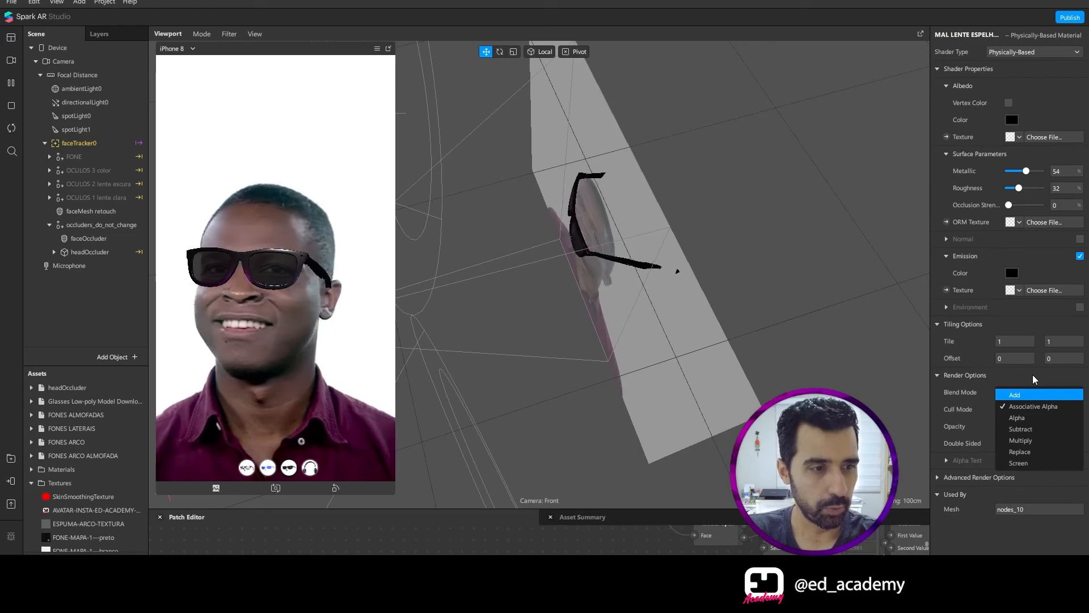
pyautogui.click(1031, 406)
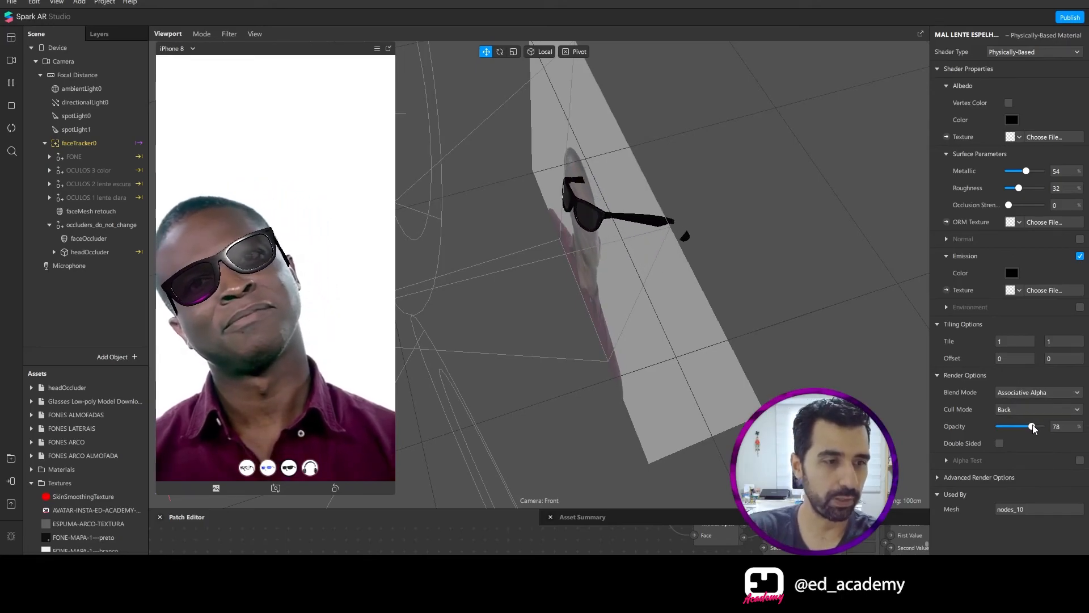
pyautogui.moveTo(1031, 426)
pyautogui.mouseDown()
pyautogui.moveTo(1058, 420)
pyautogui.moveTo(978, 425)
pyautogui.moveTo(1055, 422)
pyautogui.moveTo(1029, 427)
pyautogui.mouseUp()
# - Open the MAT OCULOS BLACK METALIC material of the sunglasses frame, play the face preview and keep the opacity at 100%
pyautogui.moveTo(525, 231); pyautogui.dragTo(636, 206, button='middle')
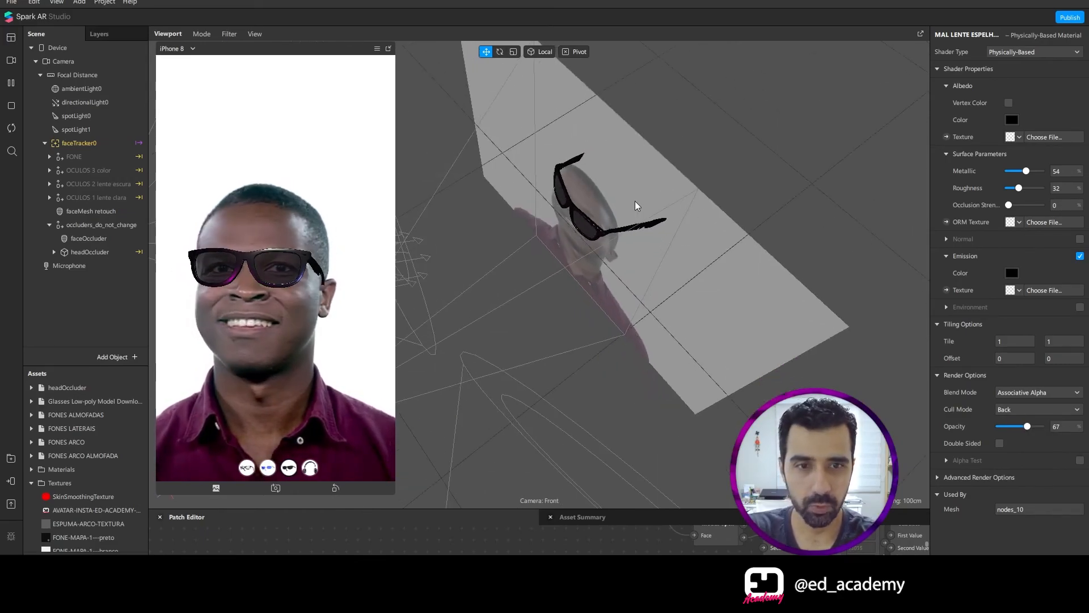
pyautogui.click(582, 219)
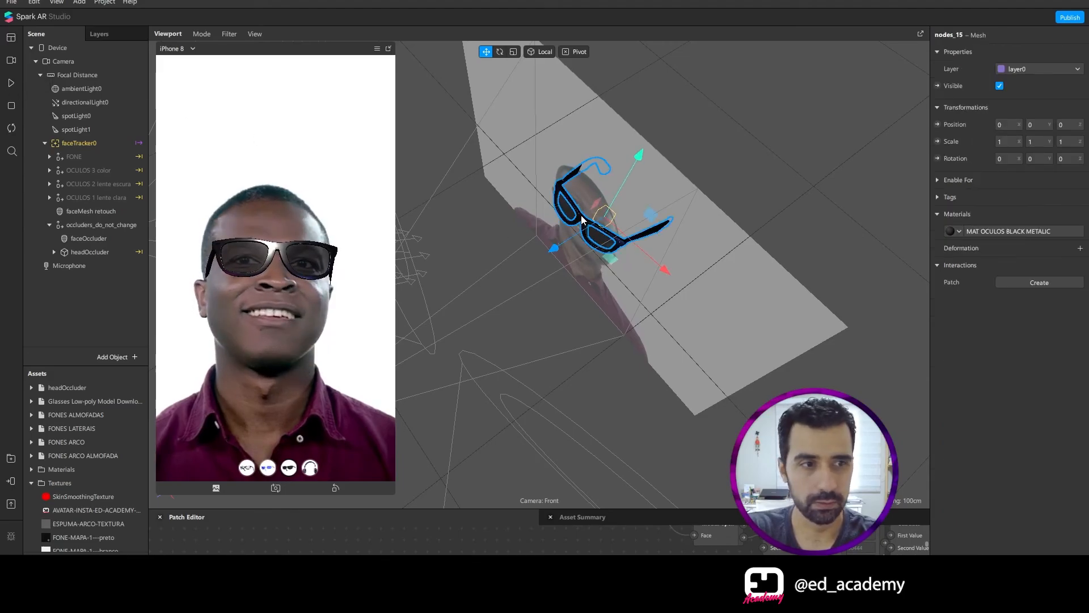
pyautogui.click(1020, 232)
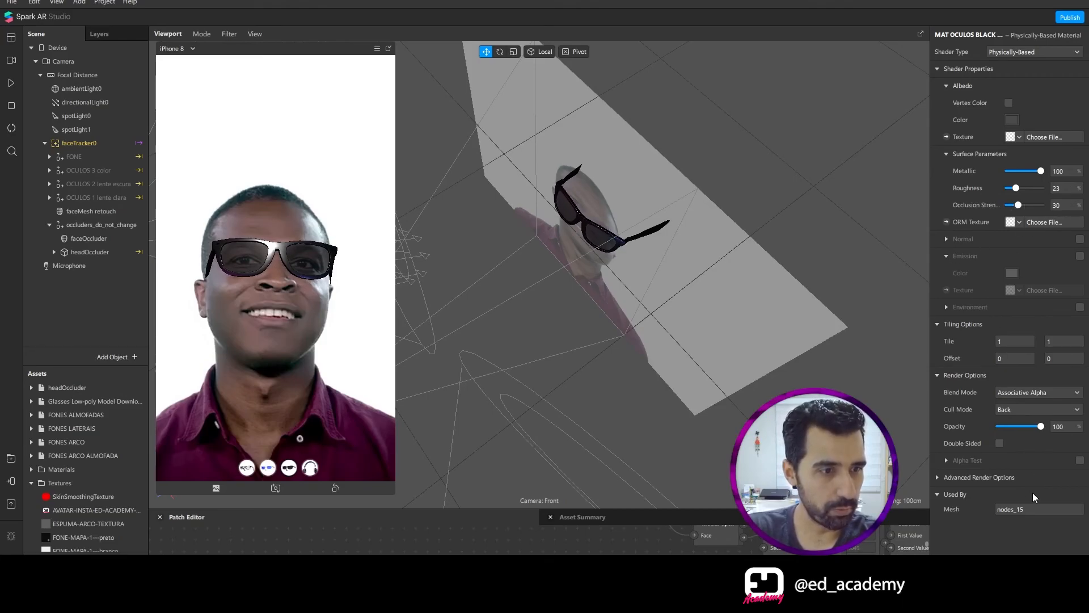
pyautogui.click(8, 84)
pyautogui.moveTo(1041, 426)
pyautogui.mouseDown()
pyautogui.moveTo(985, 436)
pyautogui.moveTo(1048, 436)
pyautogui.mouseUp()
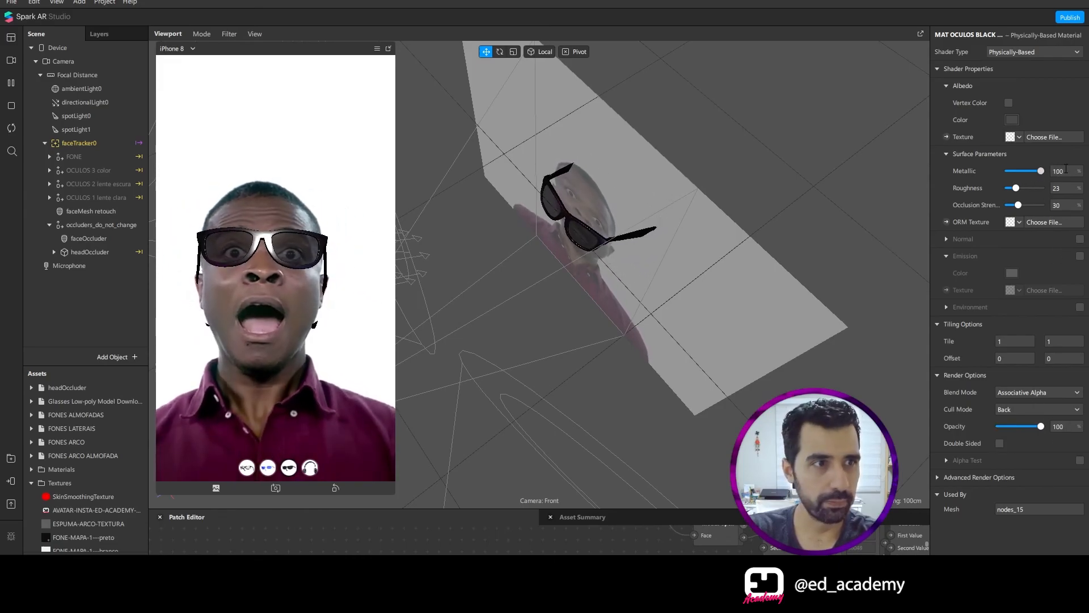
# - Lighten the frame material's albedo color to the gray #878787
pyautogui.click(1010, 119)
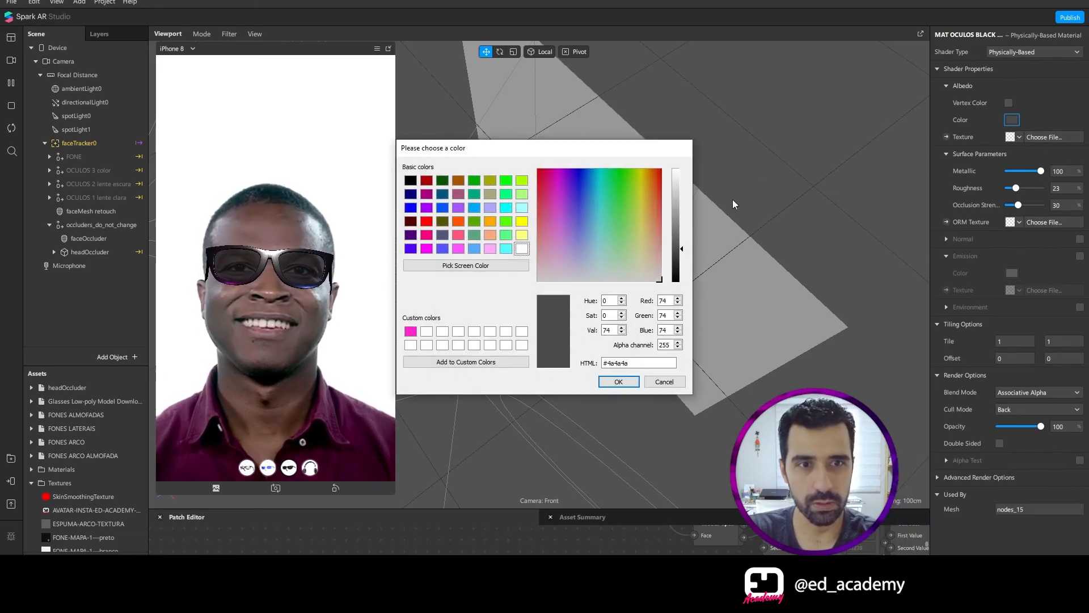
pyautogui.moveTo(680, 251); pyautogui.dragTo(685, 226)
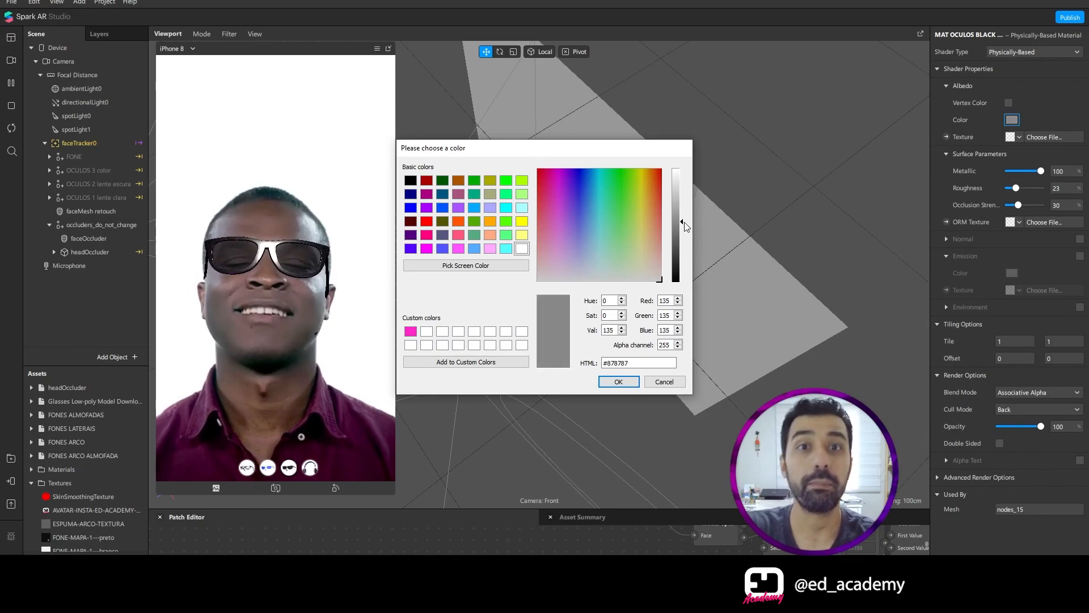
pyautogui.click(607, 384)
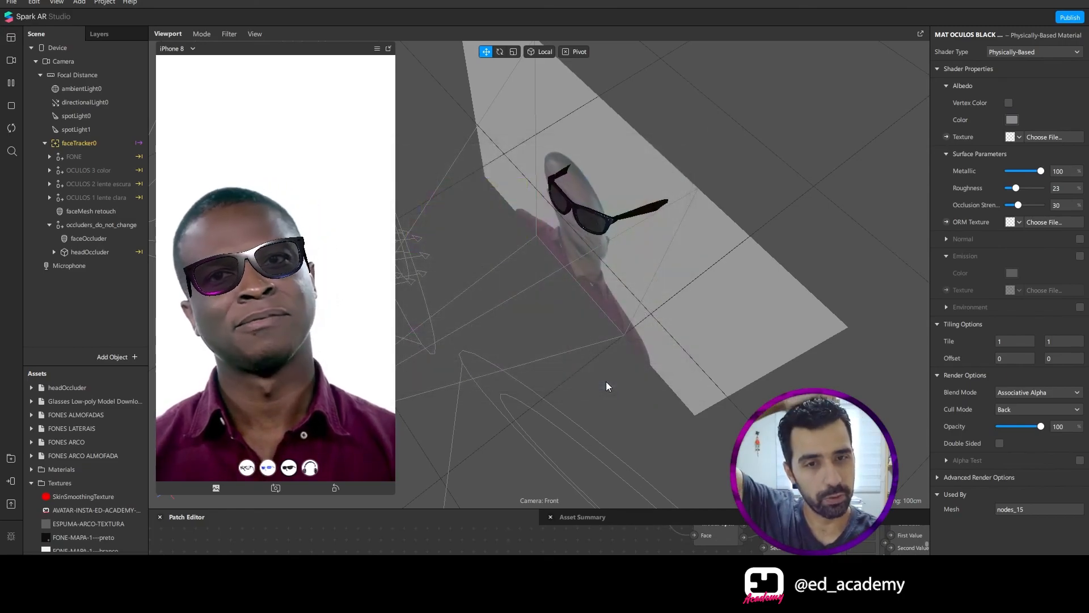